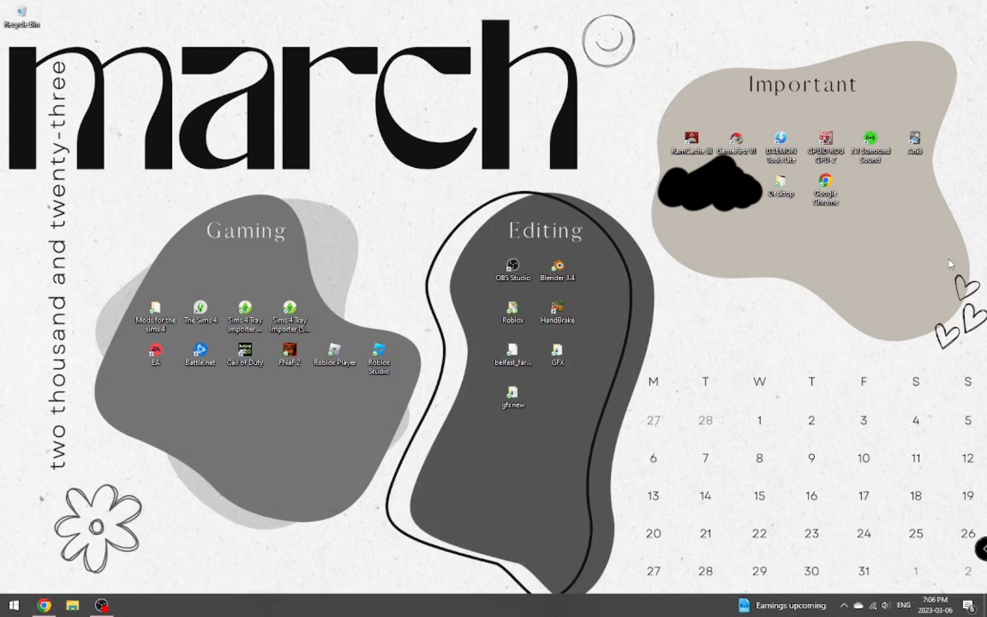
Step: Launch Roblox Studio and create a new place from the Baseplate template
{"action": "left_click", "coordinate": [380, 354]}
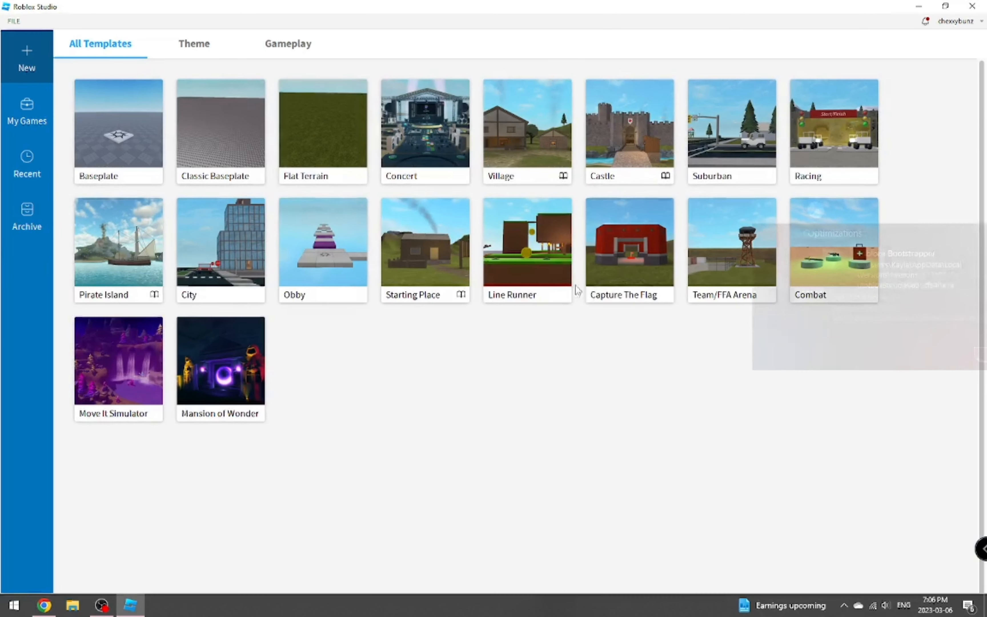
{"action": "left_click", "coordinate": [133, 144]}
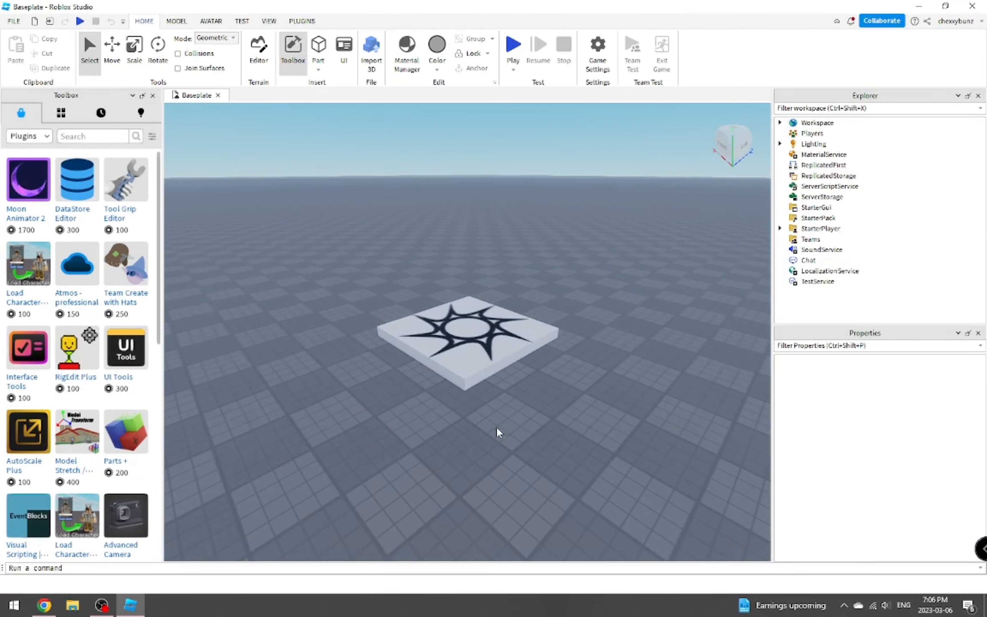
{"action": "left_click", "coordinate": [921, 9]}
{"action": "left_click", "coordinate": [128, 604]}
Step: Delete the SpawnLocation from the centre of the baseplate
{"action": "left_click", "coordinate": [462, 358]}
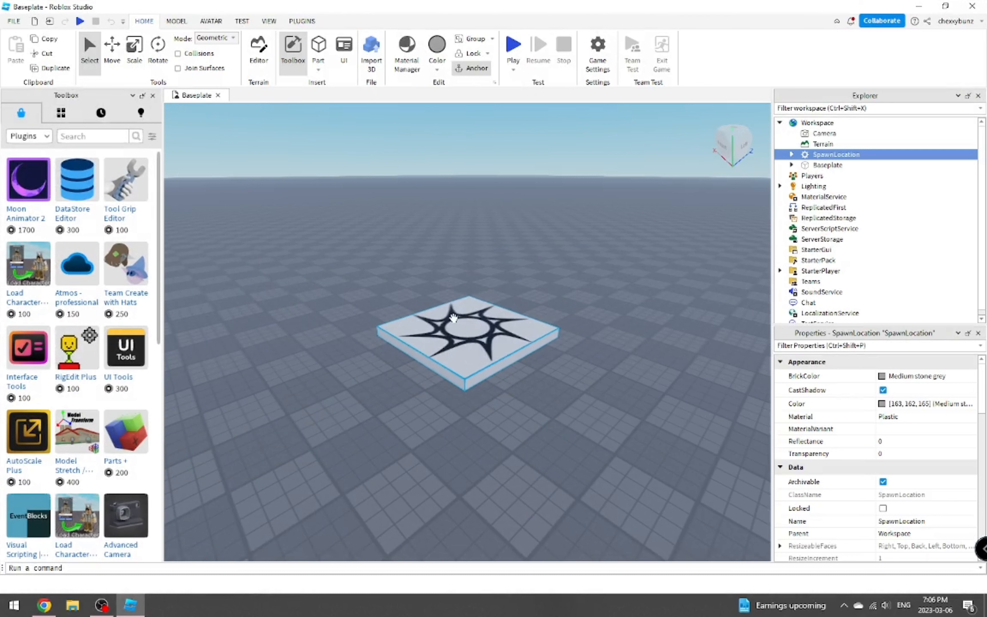
{"action": "right_click", "coordinate": [462, 351]}
{"action": "left_click", "coordinate": [418, 298]}
{"action": "left_click", "coordinate": [465, 339]}
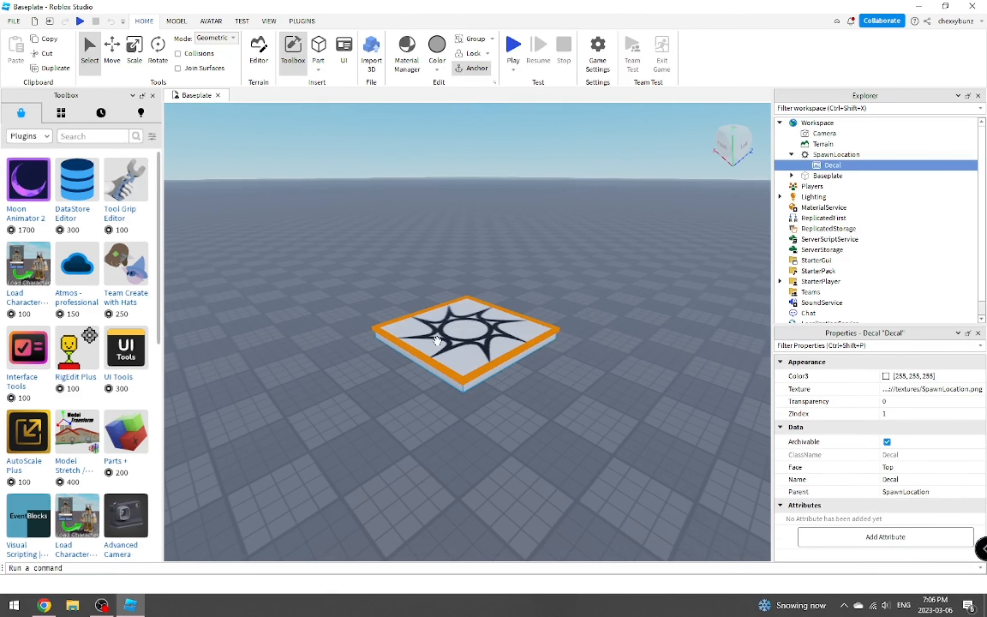
{"action": "right_click", "coordinate": [464, 340]}
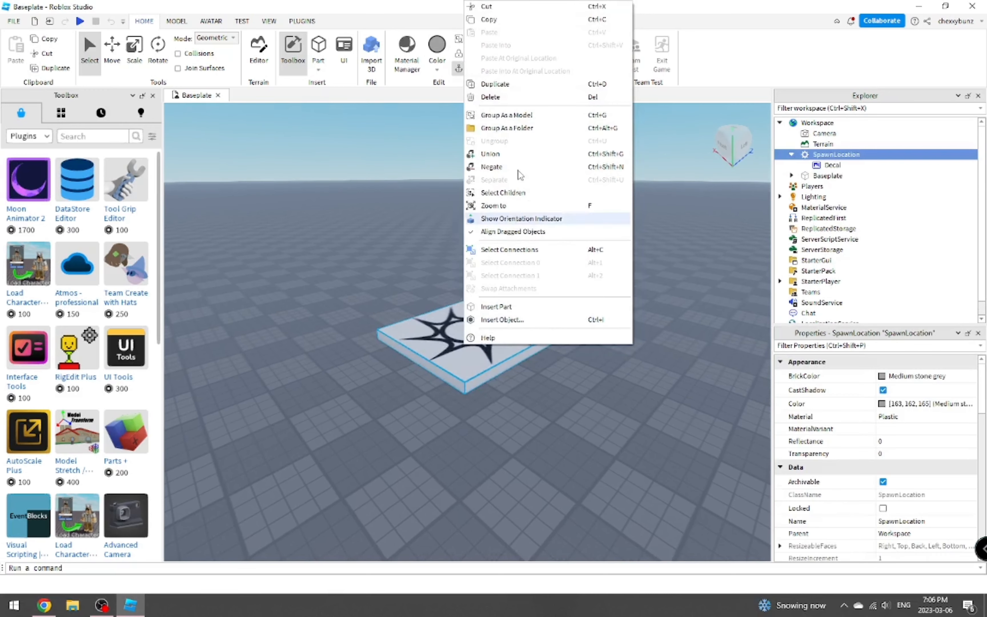
{"action": "left_click", "coordinate": [519, 97]}
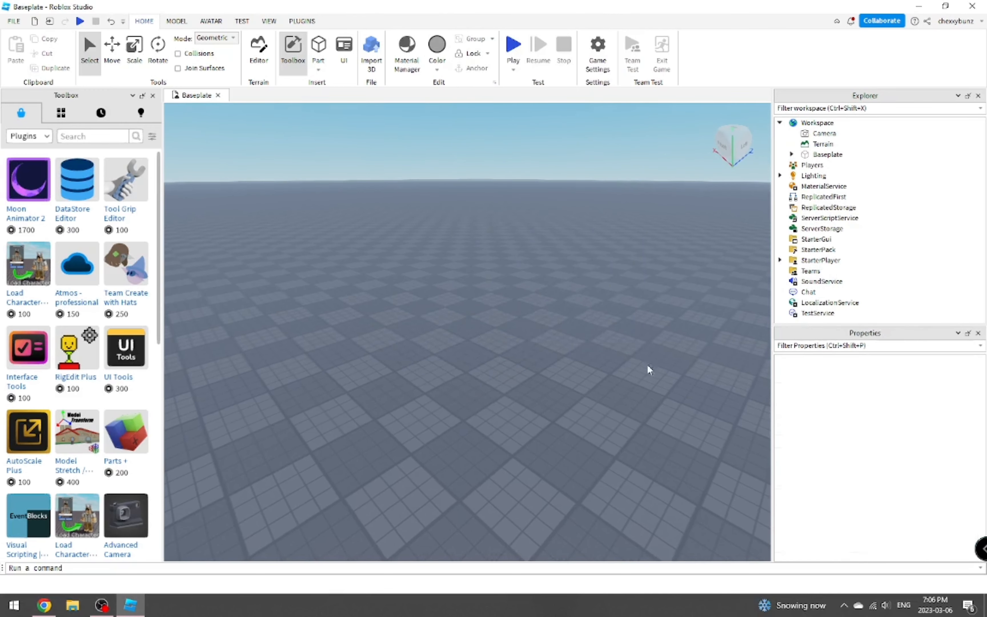
{"action": "right_click_drag", "start_coordinate": [593, 305], "coordinate": [590, 306]}
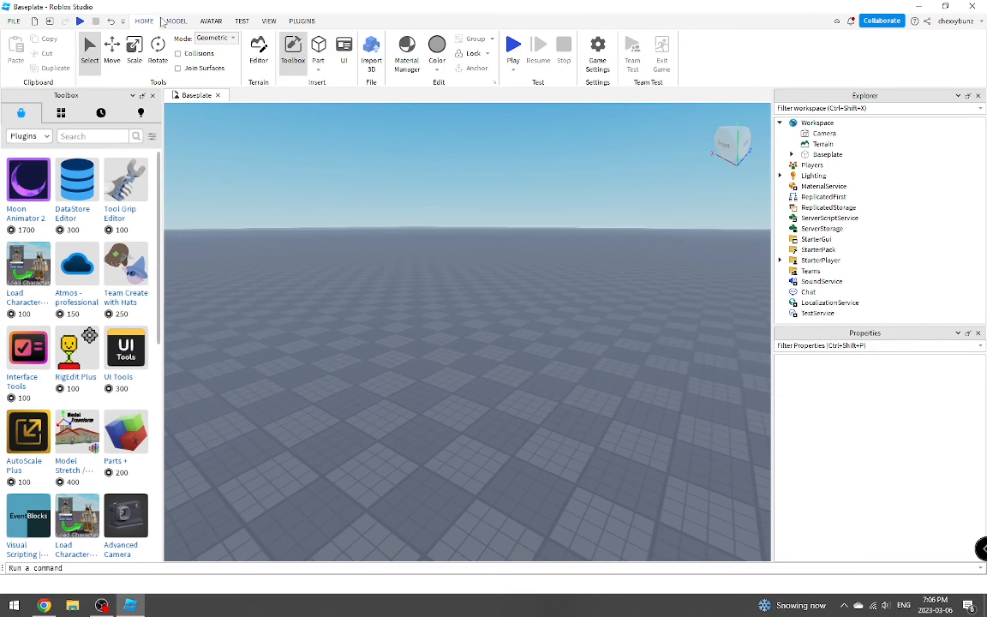
Step: Hide the Toolbox and Explorer windows and show them again
{"action": "left_click", "coordinate": [269, 21]}
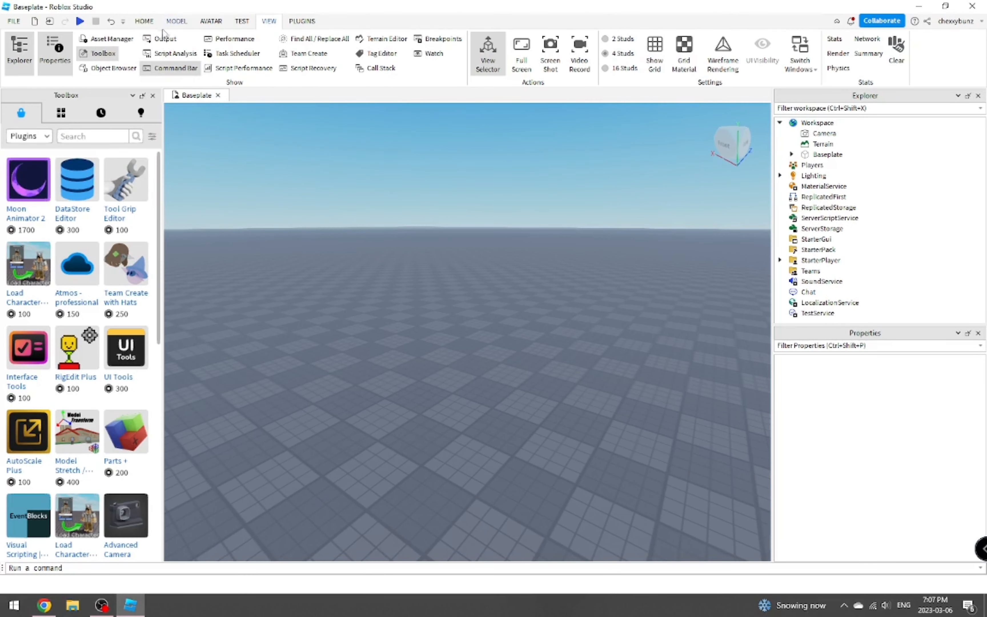
{"action": "left_click", "coordinate": [102, 53]}
{"action": "left_click", "coordinate": [19, 52]}
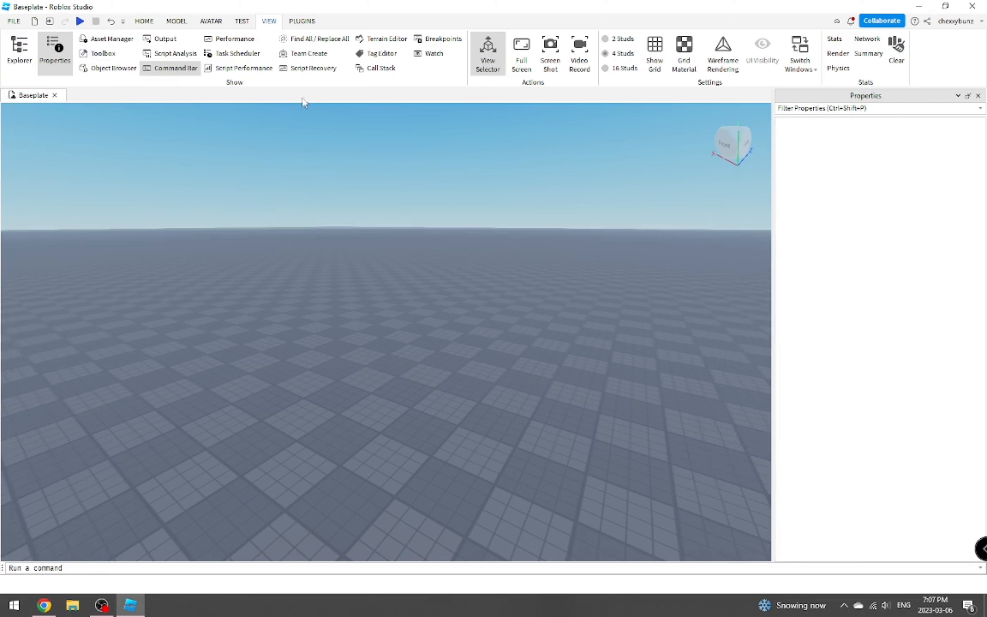
{"action": "left_click", "coordinate": [102, 53]}
{"action": "left_click", "coordinate": [19, 52]}
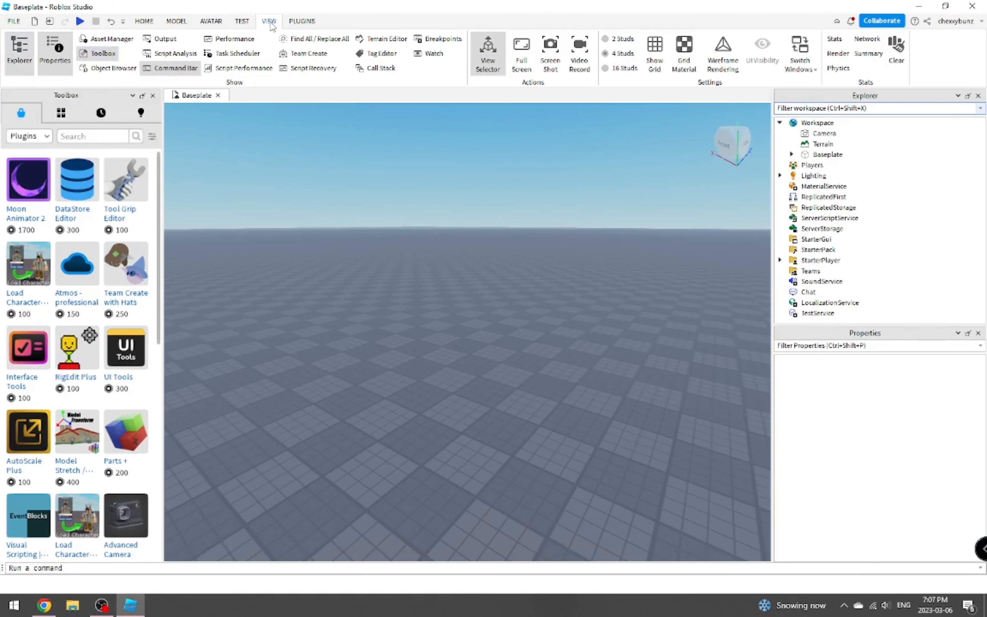
{"action": "left_click", "coordinate": [144, 21]}
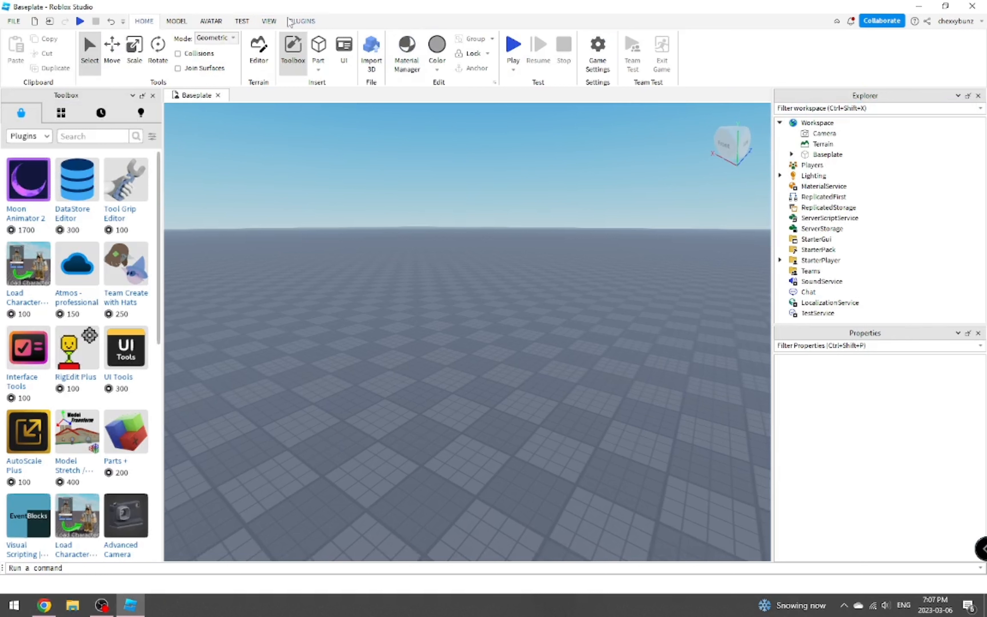
Step: Review the Toolbox asset categories and look through the plugin listings for the Load Character plugin
{"action": "left_click", "coordinate": [304, 21]}
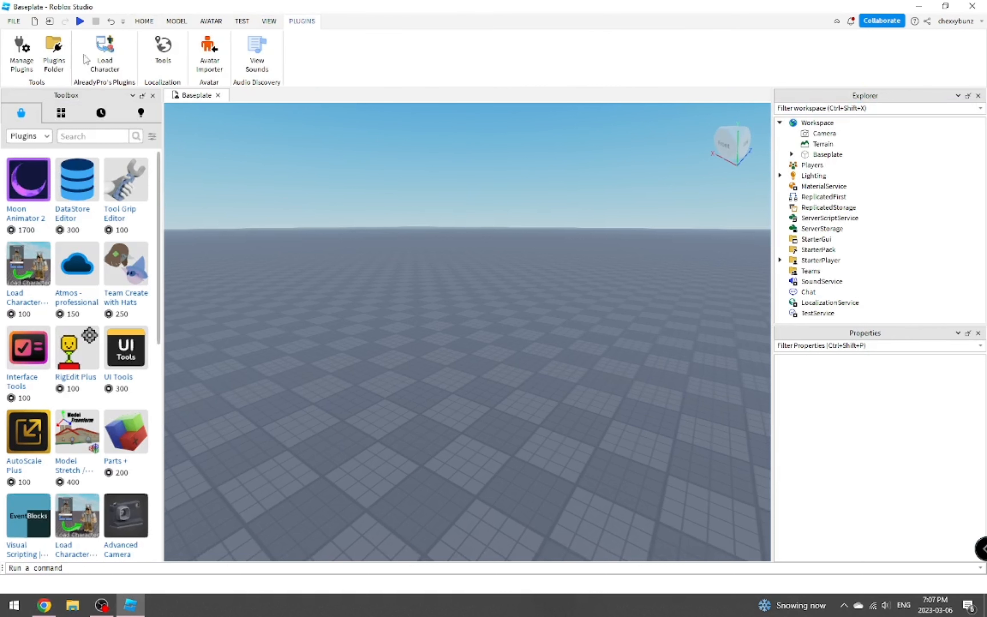
{"action": "left_click", "coordinate": [97, 38]}
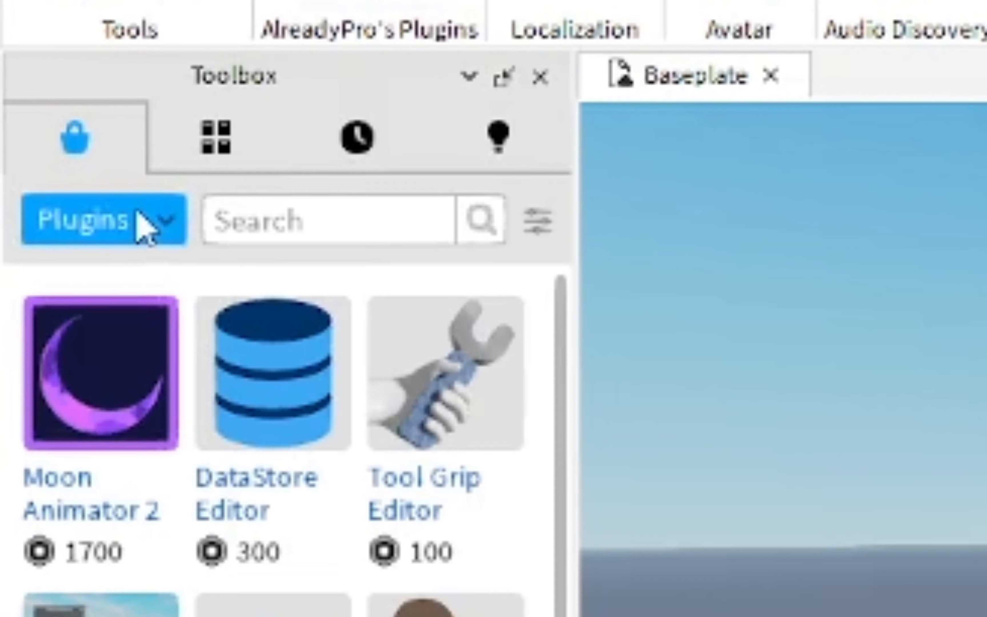
{"action": "left_click", "coordinate": [64, 156]}
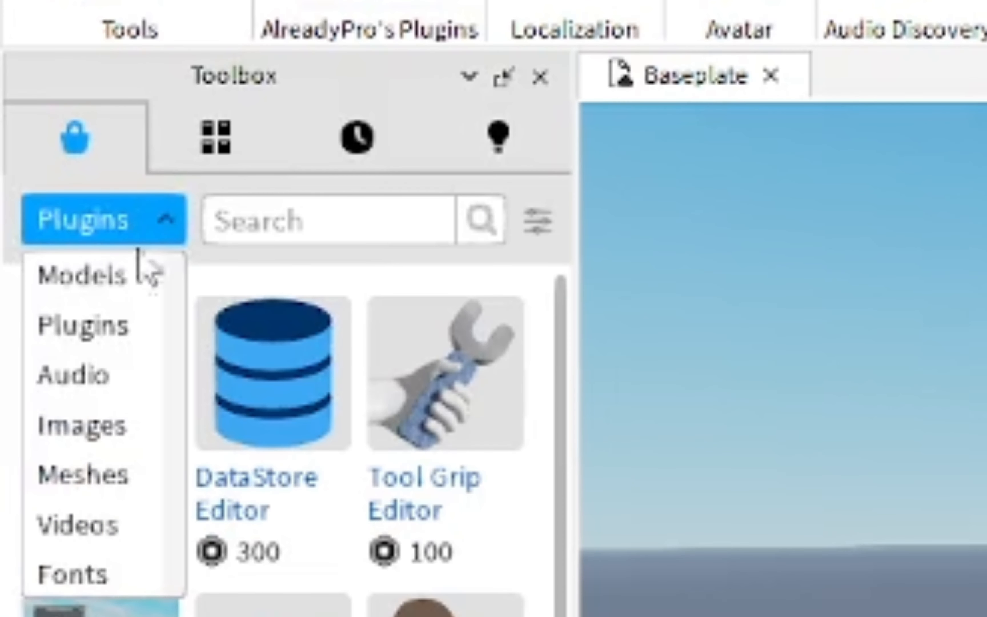
{"action": "left_click", "coordinate": [174, 240]}
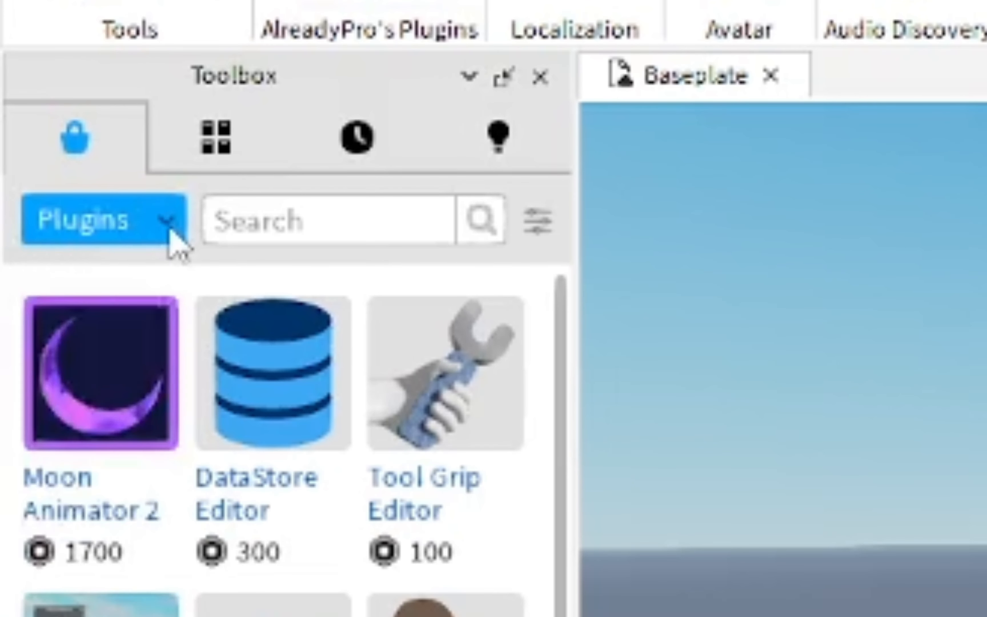
{"action": "left_click", "coordinate": [172, 238]}
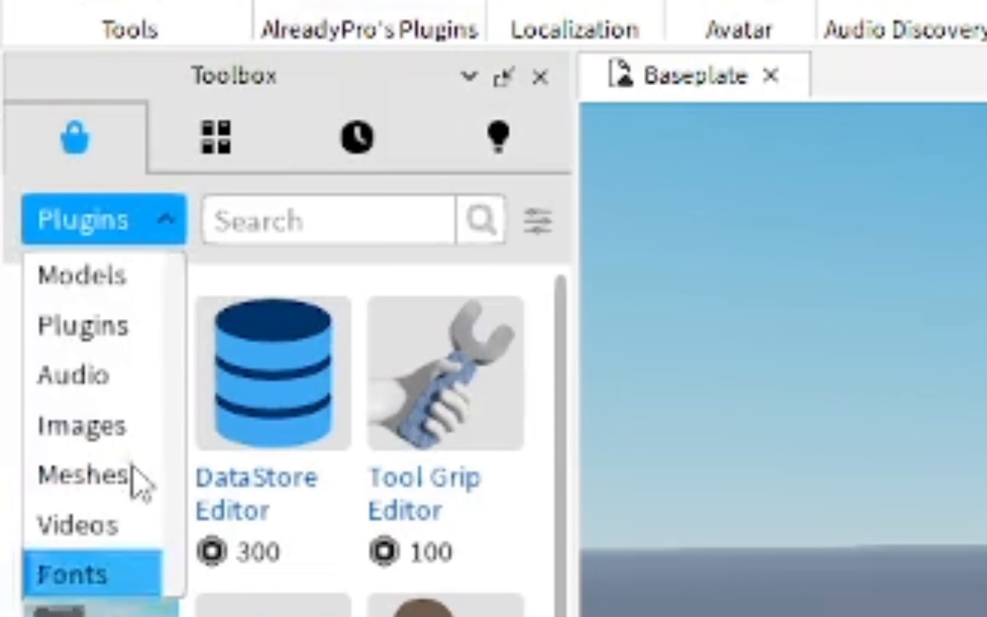
{"action": "left_click", "coordinate": [265, 172]}
{"action": "scroll", "coordinate": [122, 228], "scroll_direction": "down", "scroll_amount": 8}
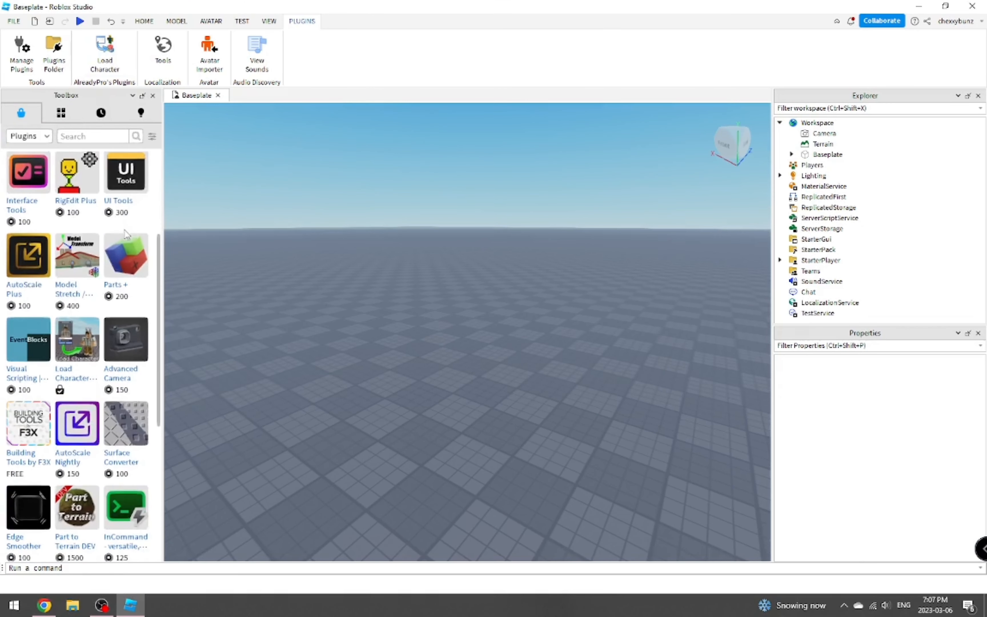
{"action": "scroll", "coordinate": [64, 186], "scroll_direction": "up", "scroll_amount": 8}
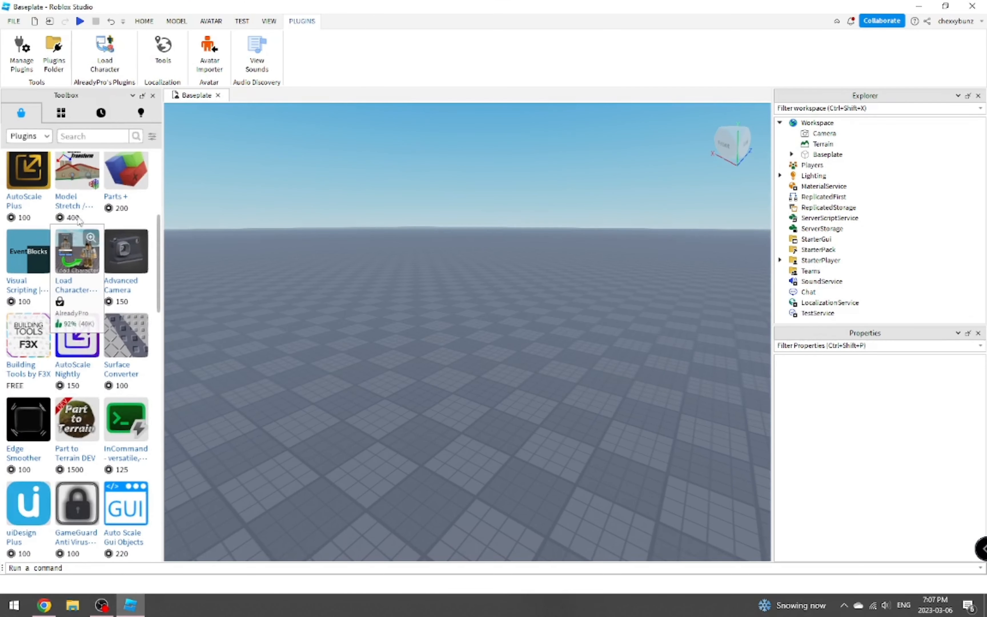
Step: Enter the avatar's username in the Load Character plugin, spawn it as R6 at the origin, and close the plugin
{"action": "left_click", "coordinate": [104, 53]}
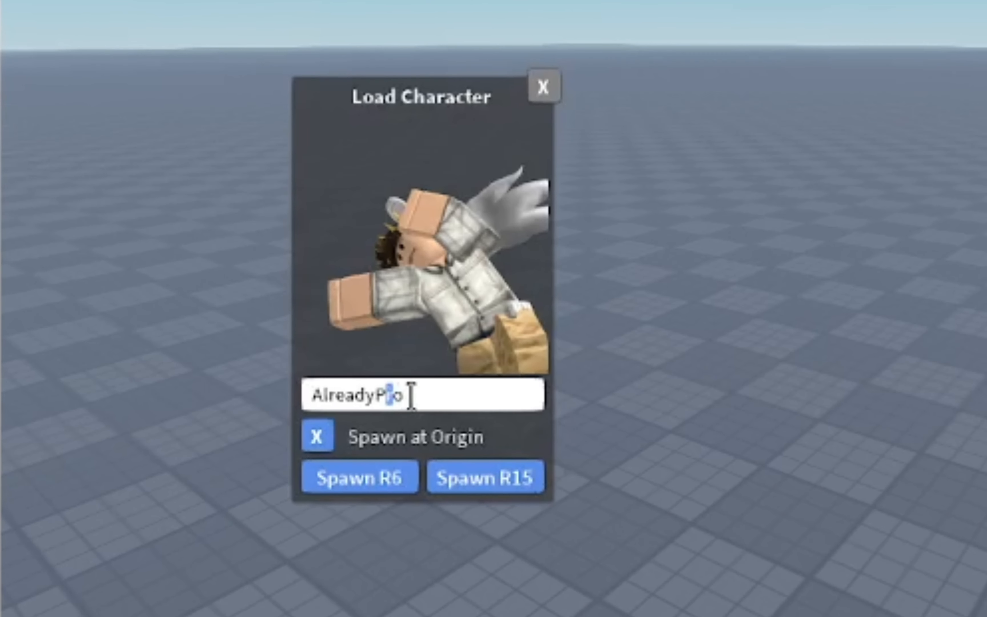
{"action": "left_click_drag", "start_coordinate": [340, 378], "coordinate": [240, 365]}
{"action": "key", "text": "BackSpace"}
{"action": "type", "text": "chex"}
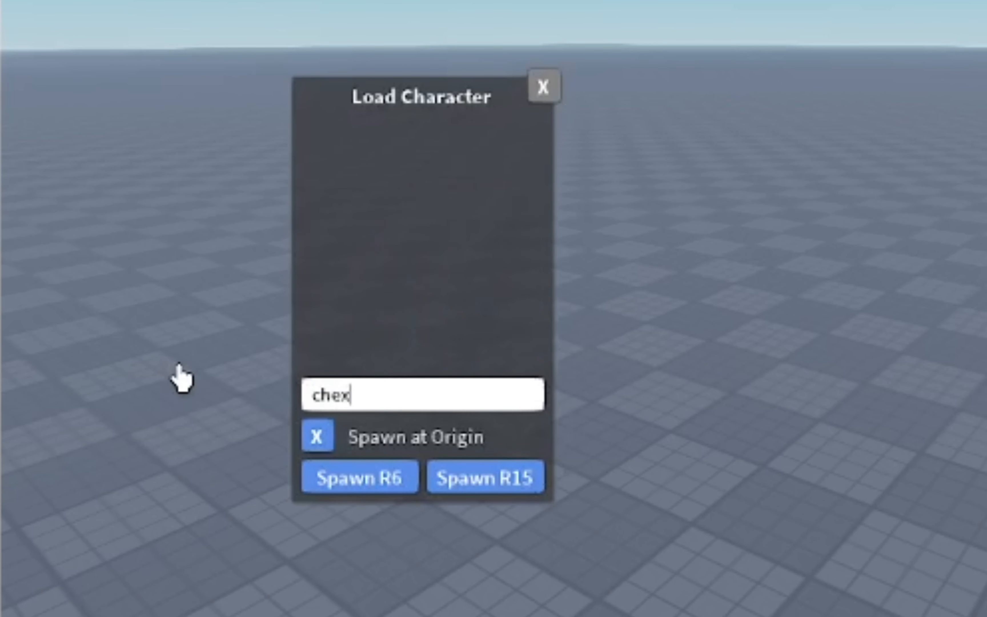
{"action": "type", "text": "xybuinz"}
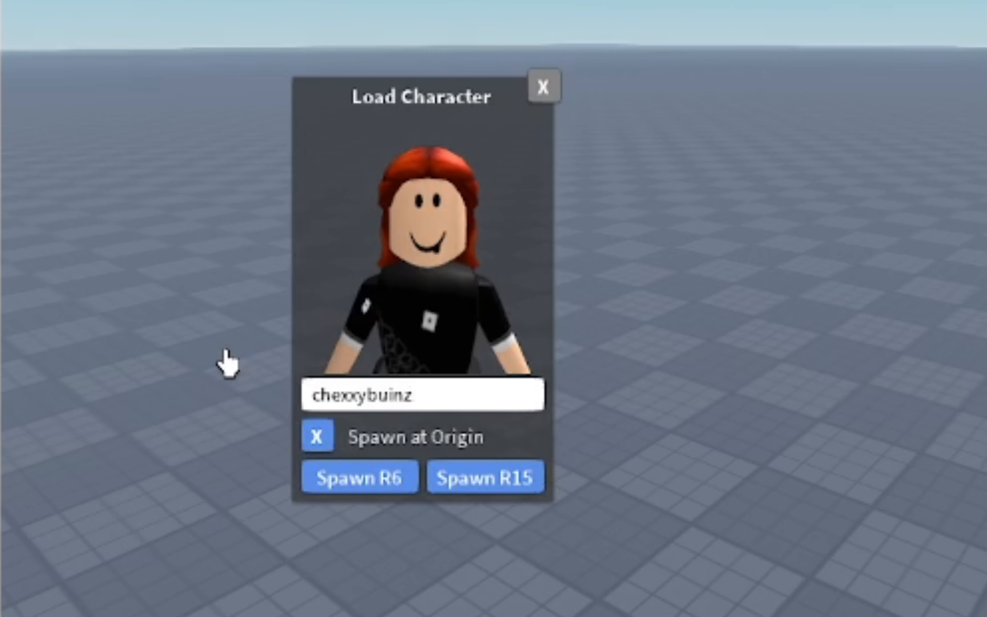
{"action": "key", "text": "BackSpace"}
{"action": "key", "text": "BackSpace"}
{"action": "key", "text": "BackSpace"}
{"action": "type", "text": "nz"}
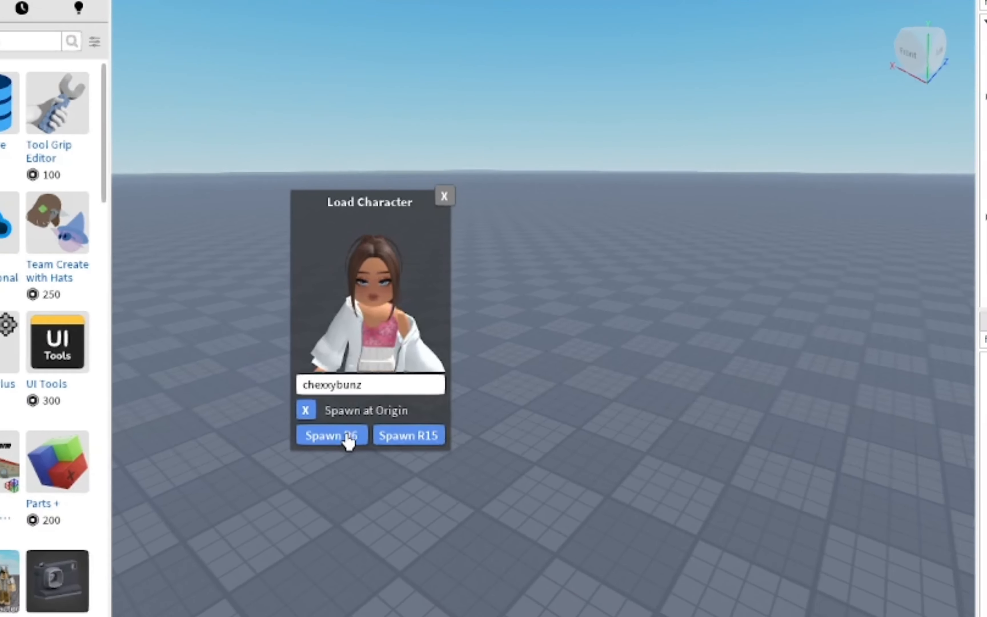
{"action": "left_click", "coordinate": [386, 486]}
{"action": "left_click", "coordinate": [398, 247]}
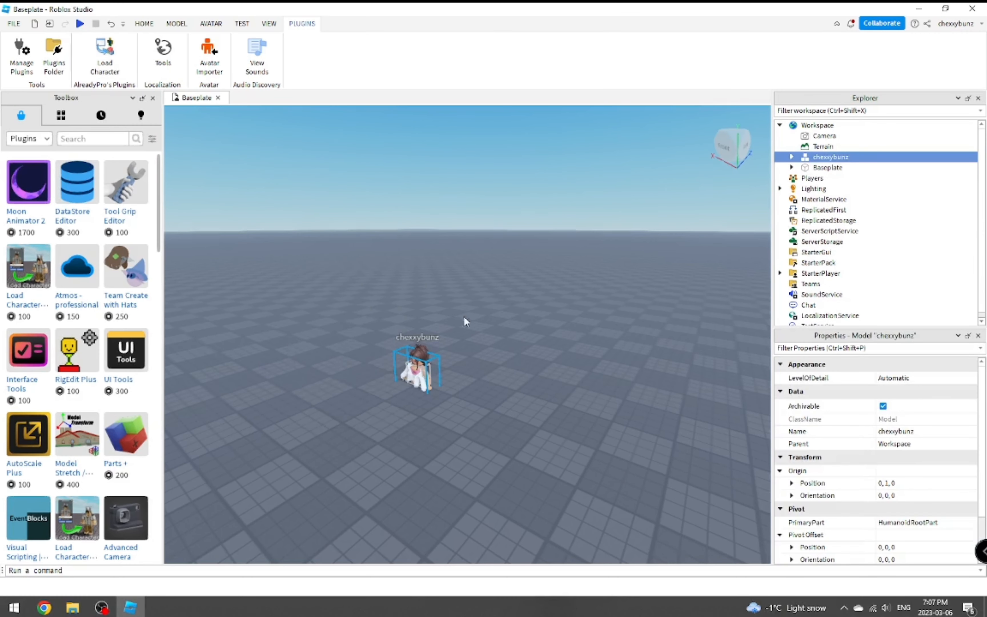
Step: Select the character model and move it up 2 studs to position 0, 3, 0 so it stands on the baseplate
{"action": "right_click_drag", "start_coordinate": [523, 388], "coordinate": [523, 387]}
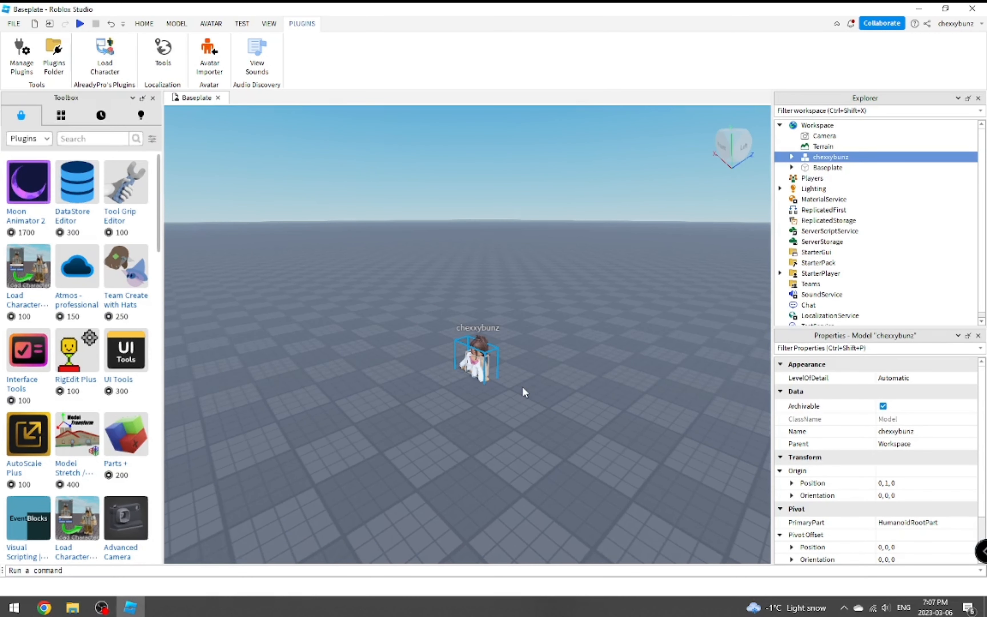
{"action": "key", "text": "w"}
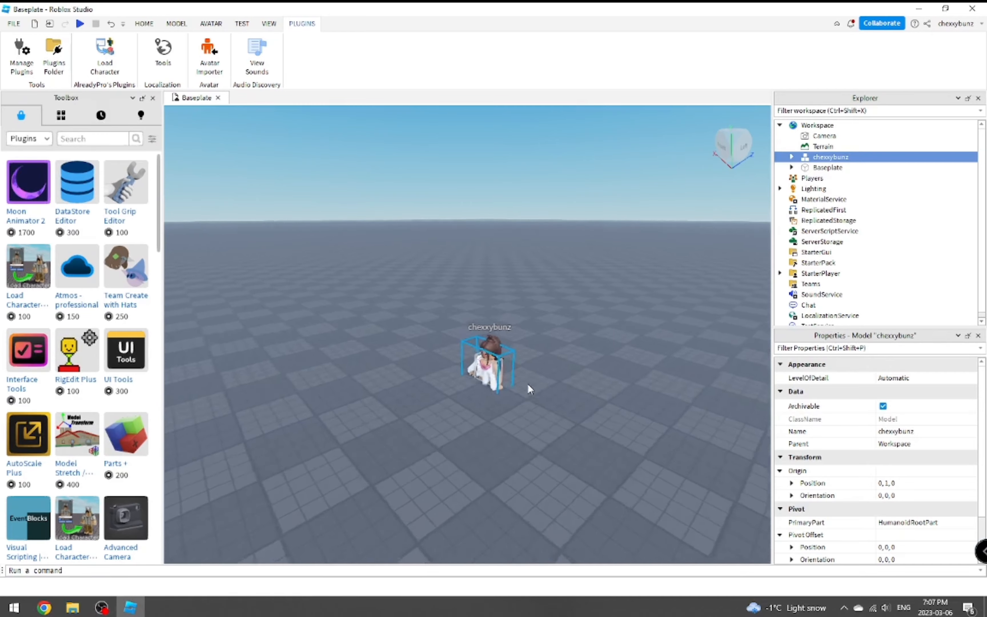
{"action": "mouse_move", "coordinate": [539, 384]}
{"action": "right_mouse_down"}
{"action": "mouse_move", "coordinate": [530, 383]}
{"action": "mouse_move", "coordinate": [539, 378]}
{"action": "mouse_move", "coordinate": [541, 405]}
{"action": "right_mouse_up"}
{"action": "key", "text": "w"}
{"action": "key", "text": "s"}
{"action": "key", "text": "w"}
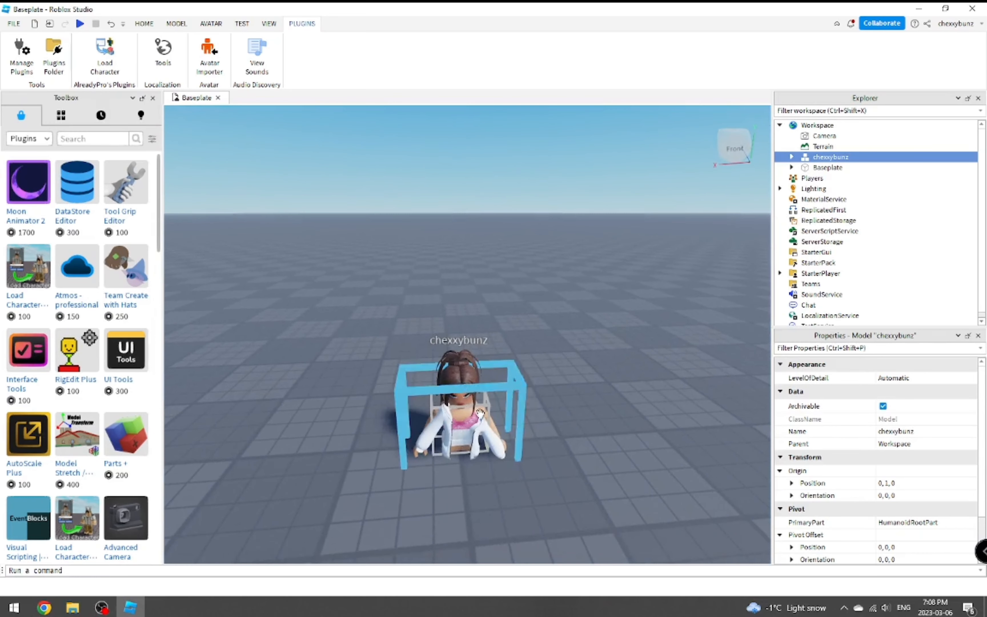
{"action": "left_click", "coordinate": [468, 391]}
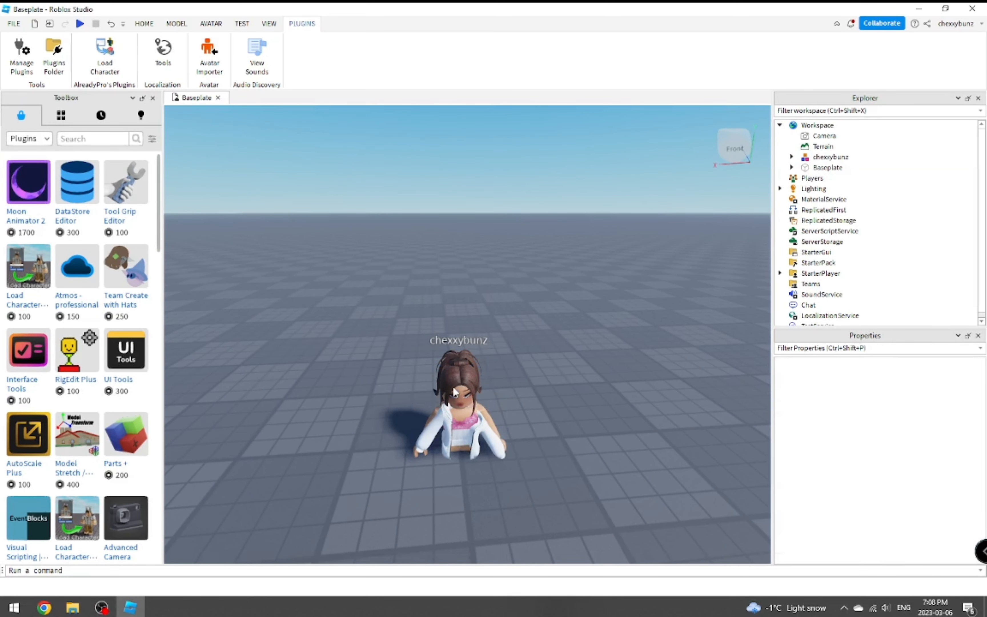
{"action": "left_click", "coordinate": [481, 412]}
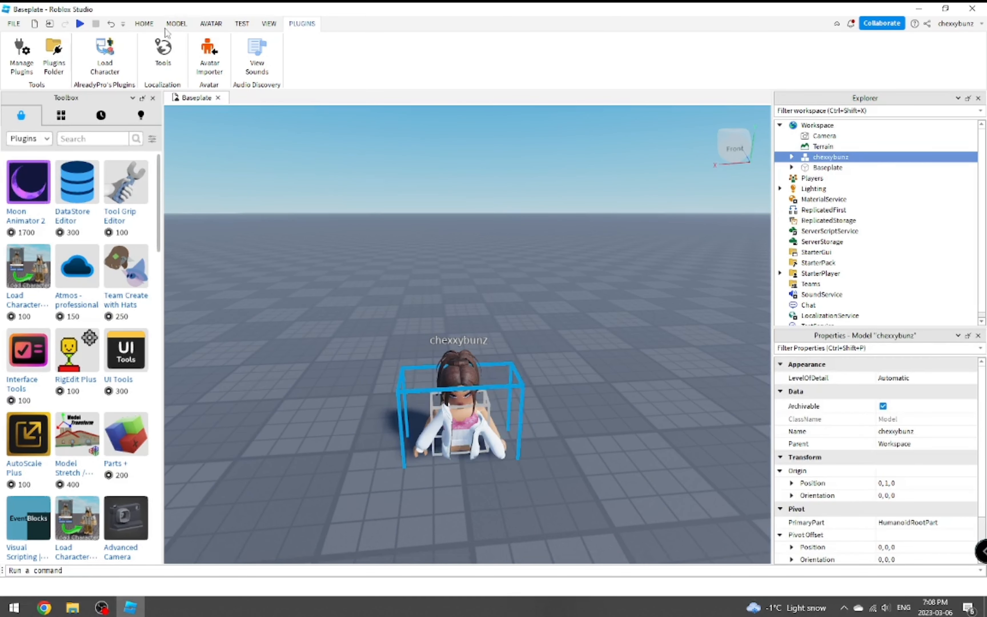
{"action": "left_click", "coordinate": [141, 24]}
{"action": "left_click", "coordinate": [112, 51]}
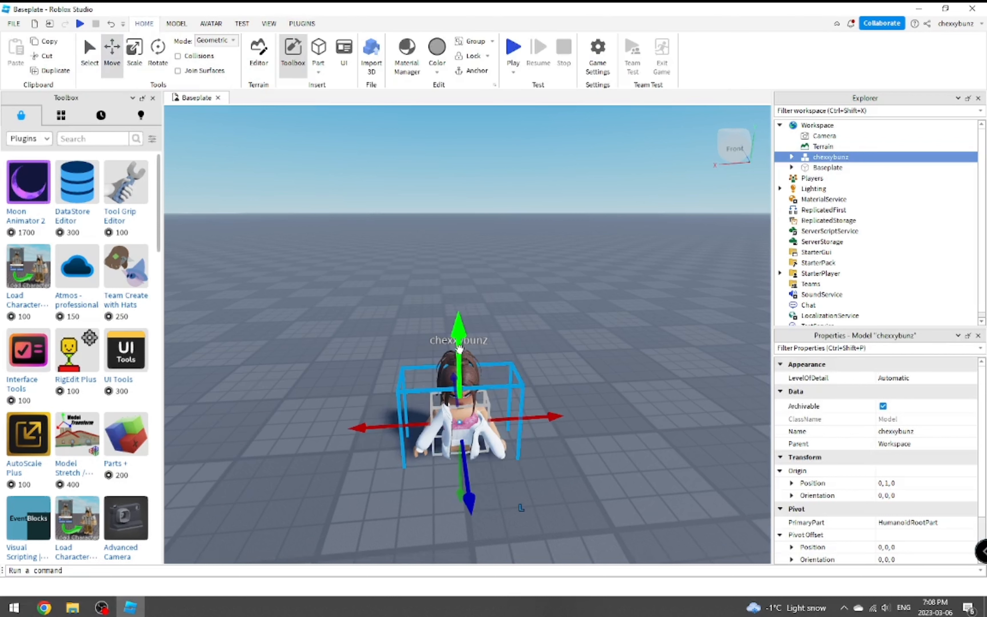
{"action": "left_click_drag", "start_coordinate": [459, 334], "coordinate": [460, 274]}
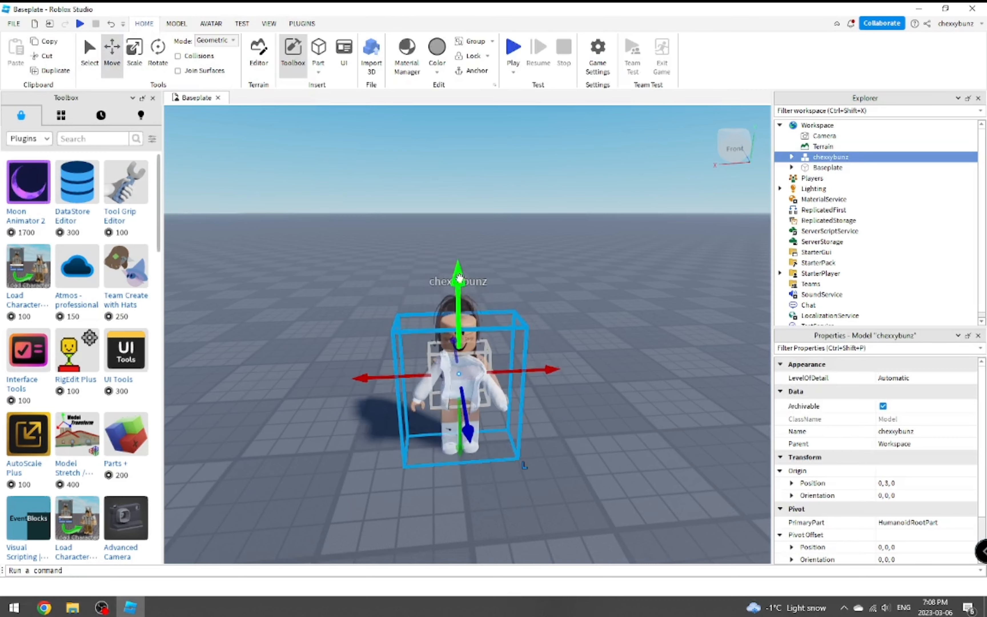
Step: Deselect the character and examine the whole figure from the front
{"action": "left_click", "coordinate": [591, 341]}
{"action": "right_click_drag", "start_coordinate": [590, 341], "coordinate": [599, 364]}
{"action": "key", "text": "w"}
{"action": "key", "text": "s"}
{"action": "key", "text": "w"}
{"action": "key", "text": "w"}
{"action": "key", "text": "s"}
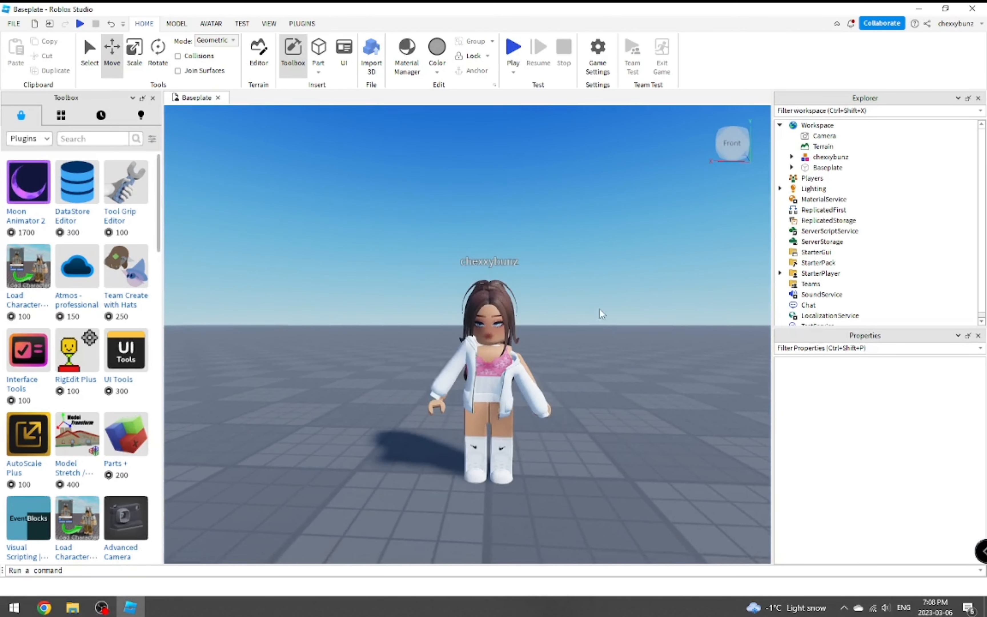
{"action": "right_click_drag", "start_coordinate": [599, 308], "coordinate": [599, 308]}
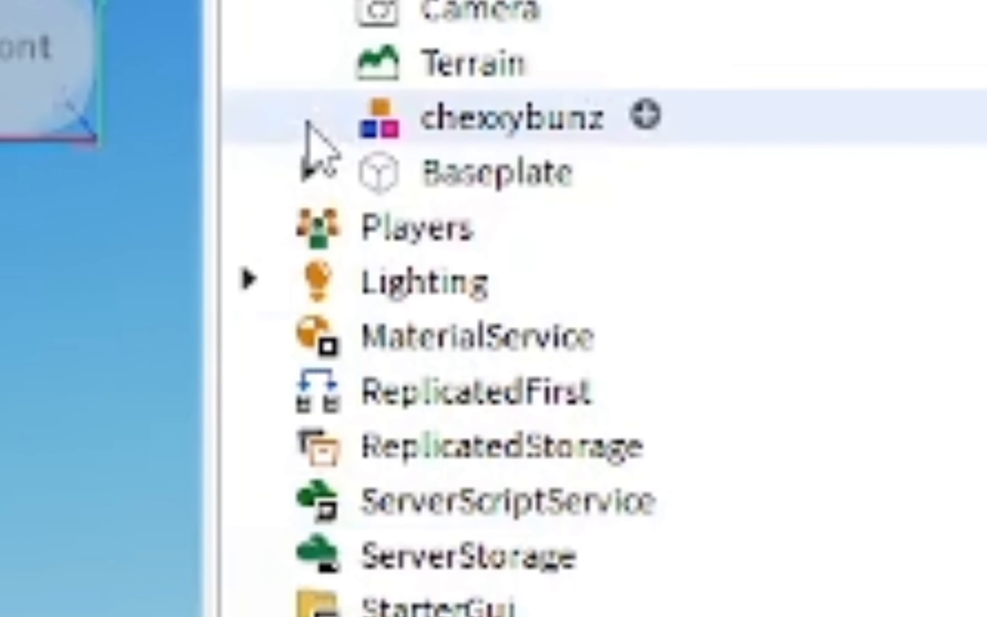
Step: Expand the character model's contents and examine the TiltedJacket_White accessory on the figure from several angles
{"action": "left_click", "coordinate": [329, 177]}
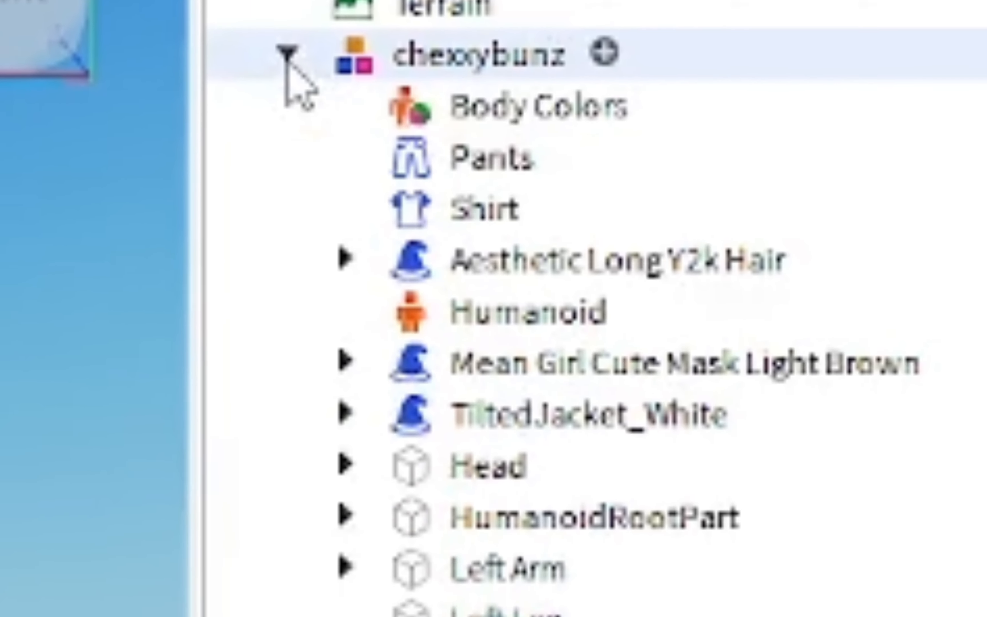
{"action": "scroll", "coordinate": [636, 302], "scroll_direction": "down", "scroll_amount": 2}
{"action": "scroll", "coordinate": [630, 300], "scroll_direction": "up", "scroll_amount": 4}
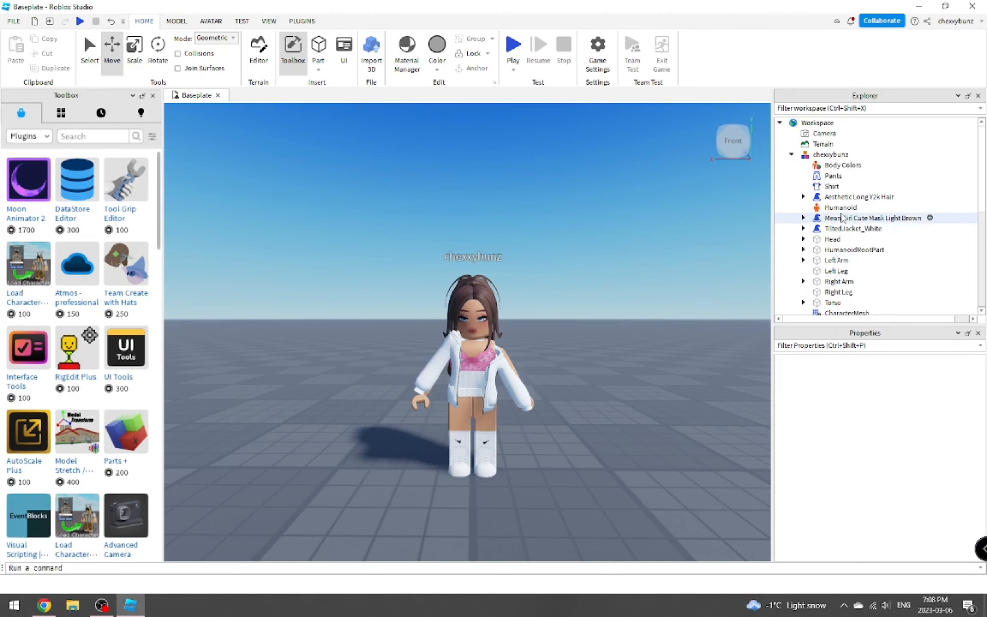
{"action": "left_click", "coordinate": [853, 229]}
{"action": "right_click", "coordinate": [853, 230]}
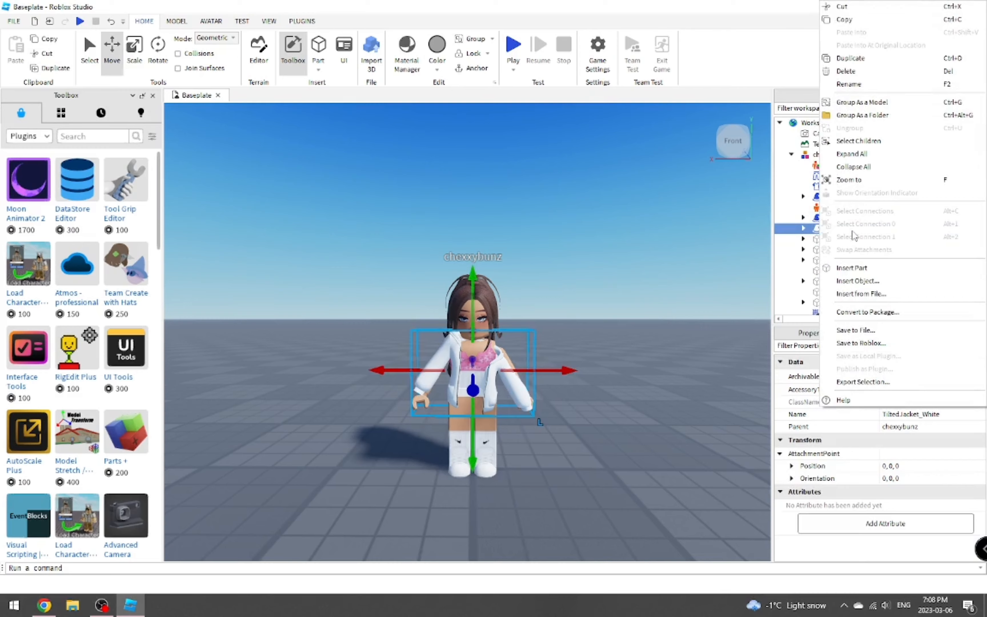
{"action": "left_click", "coordinate": [593, 467]}
{"action": "right_click_drag", "start_coordinate": [630, 371], "coordinate": [630, 371]}
{"action": "key", "text": "f"}
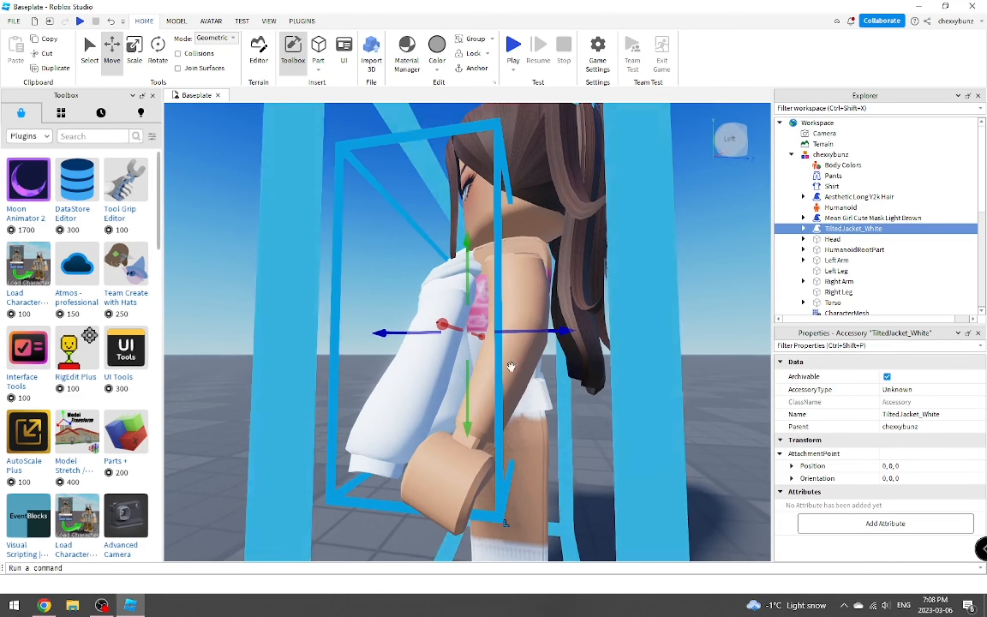
{"action": "left_click", "coordinate": [309, 324]}
{"action": "right_click_drag", "start_coordinate": [309, 324], "coordinate": [653, 229]}
{"action": "key", "text": "s"}
{"action": "key", "text": "w"}
{"action": "key", "text": "s"}
Step: Delete the TiltedJacket_White accessory from the character model
{"action": "left_click", "coordinate": [891, 231]}
{"action": "right_click", "coordinate": [869, 231]}
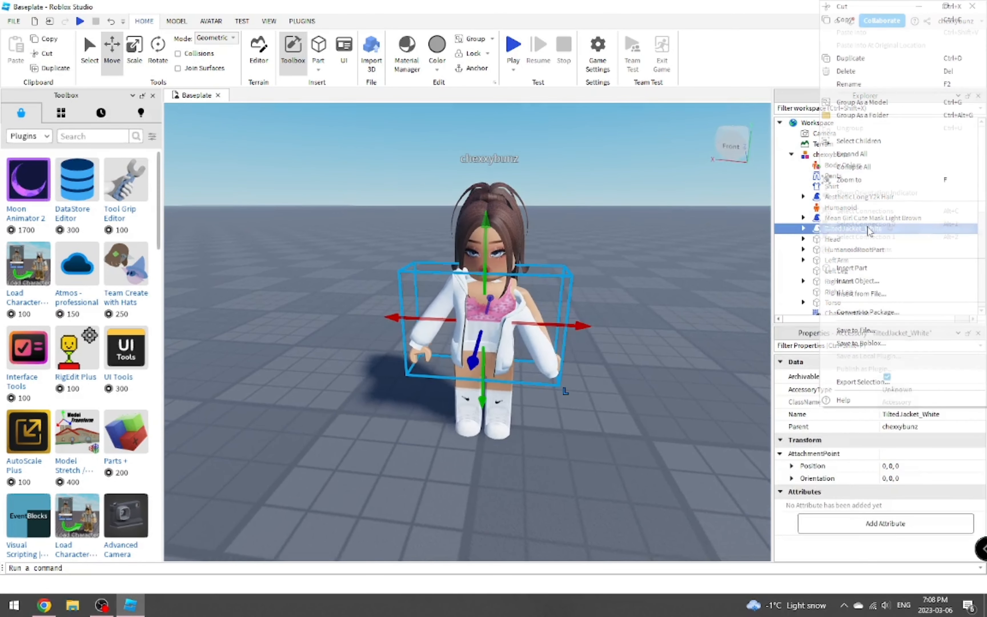
{"action": "left_click", "coordinate": [846, 71]}
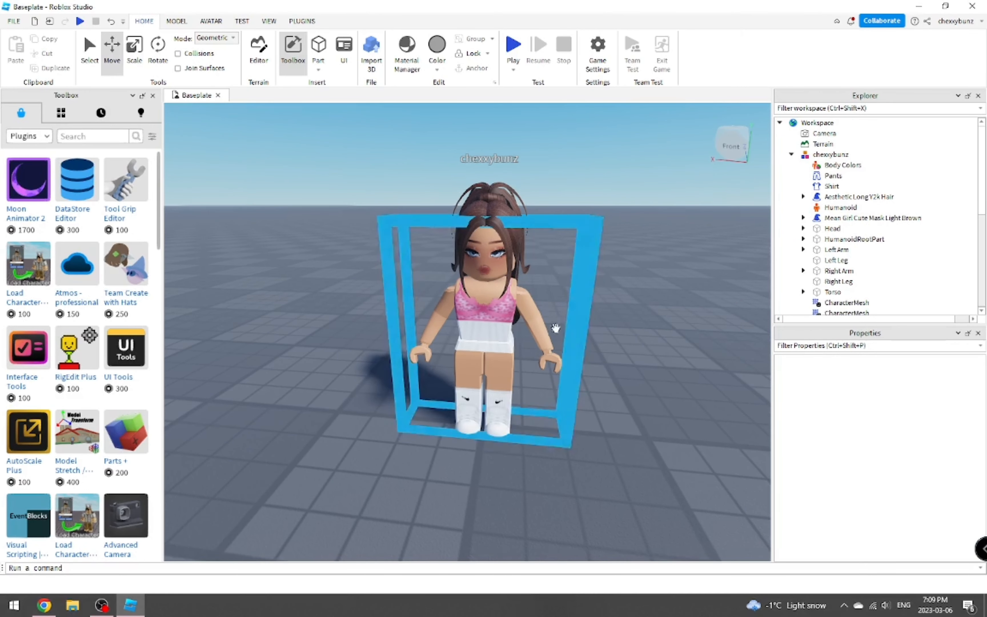
Step: Export the whole character model as an OBJ file named gfxtutorialfullbody in the GFX folder on the Desktop
{"action": "left_click", "coordinate": [792, 154]}
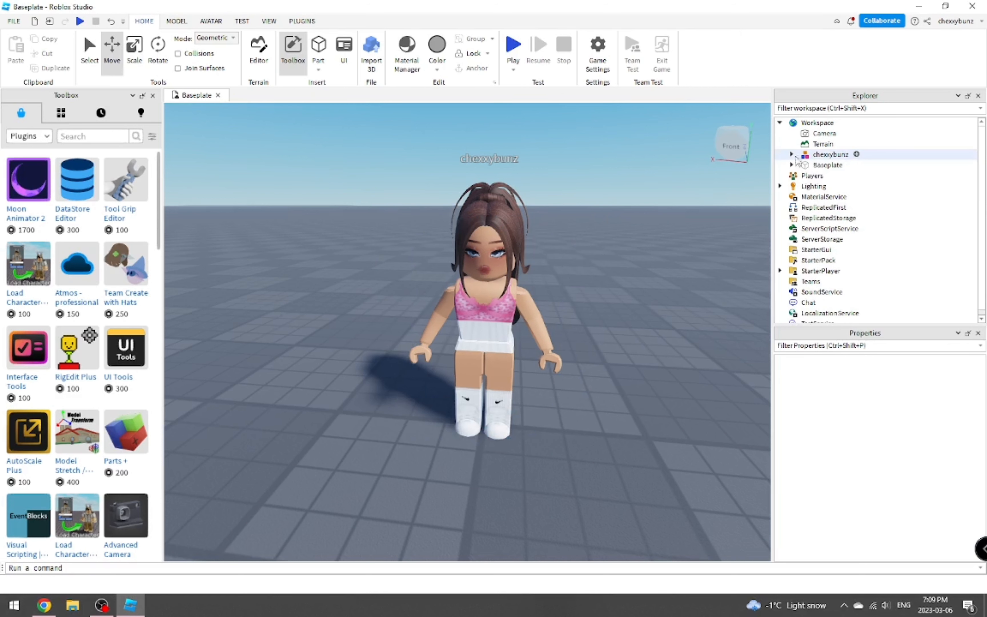
{"action": "right_click", "coordinate": [833, 159]}
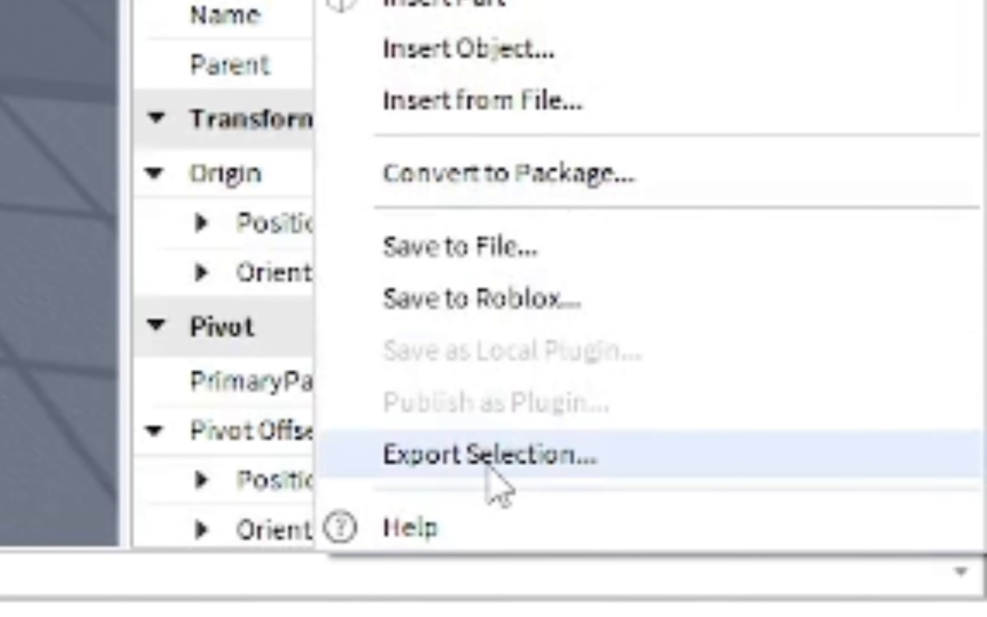
{"action": "left_click", "coordinate": [490, 463]}
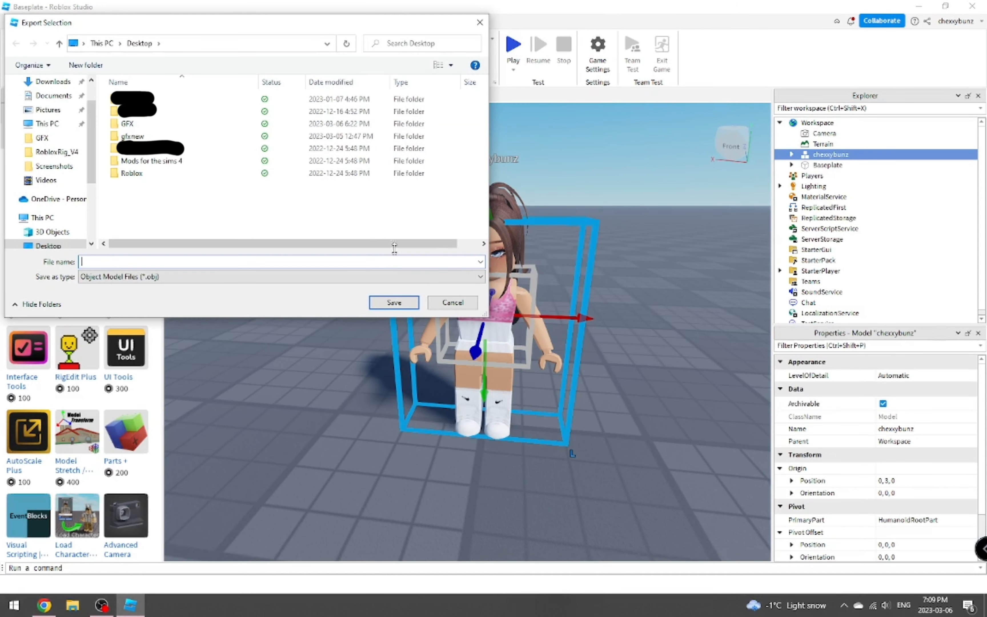
{"action": "left_click", "coordinate": [127, 124]}
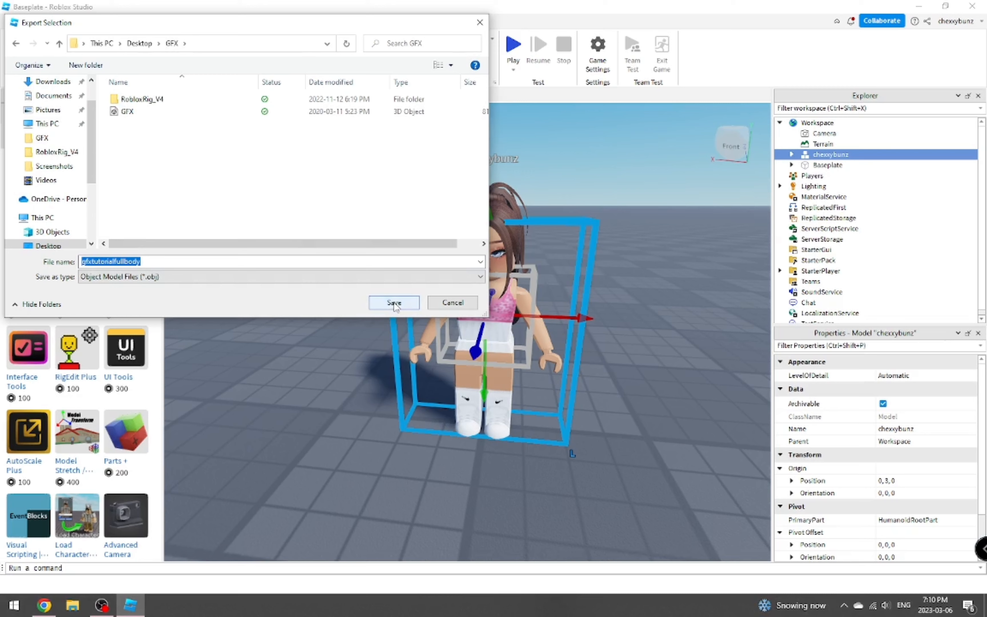
{"action": "left_click", "coordinate": [394, 304]}
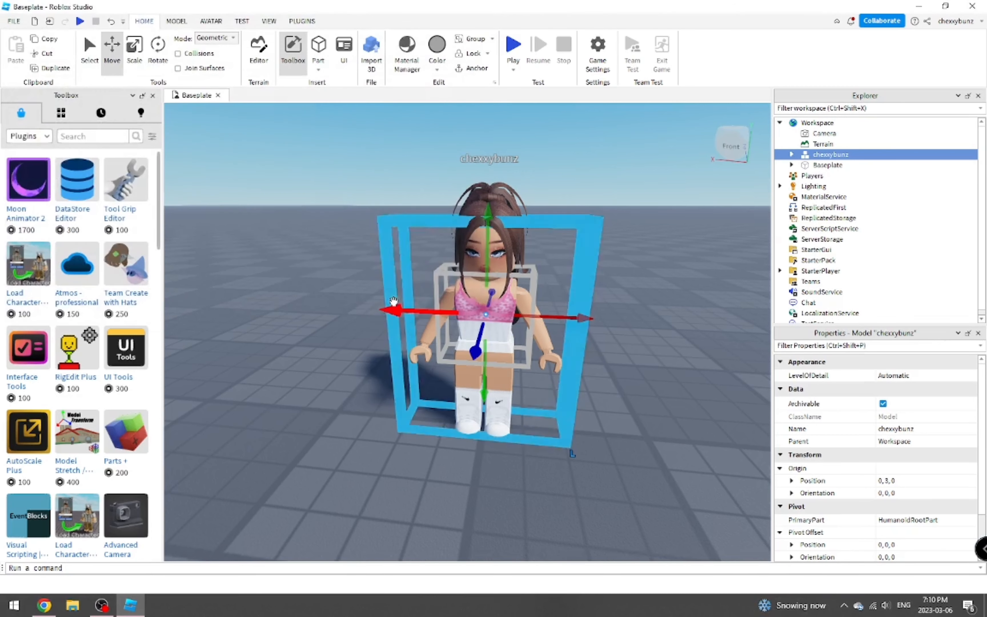
{"action": "left_click", "coordinate": [673, 270]}
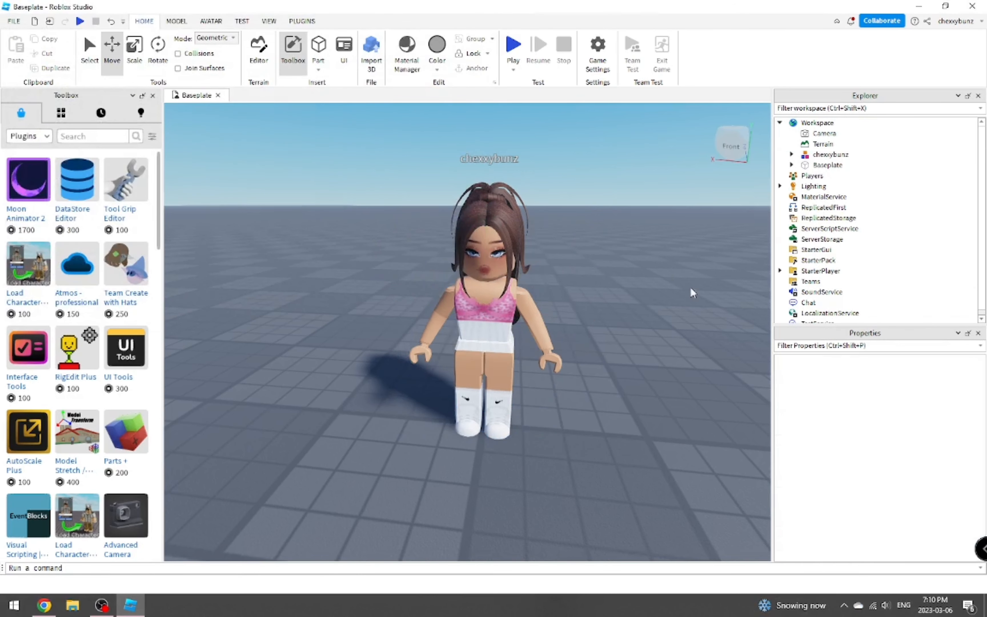
Step: Delete the Left Arm, Left Leg, Right Arm, Right Leg and Torso parts from the character model
{"action": "right_click_drag", "start_coordinate": [692, 289], "coordinate": [694, 291]}
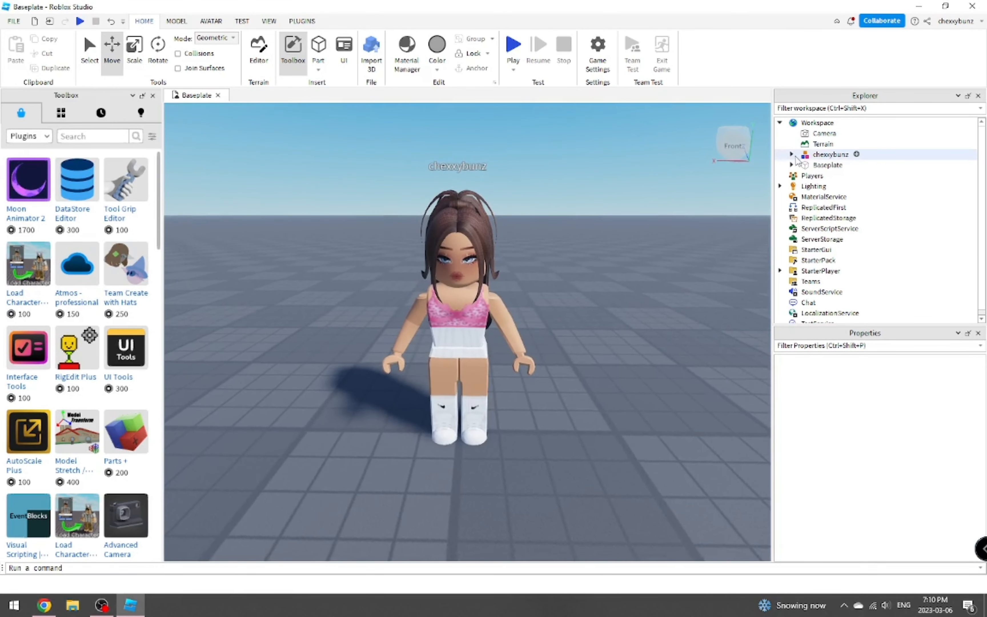
{"action": "left_click", "coordinate": [791, 154]}
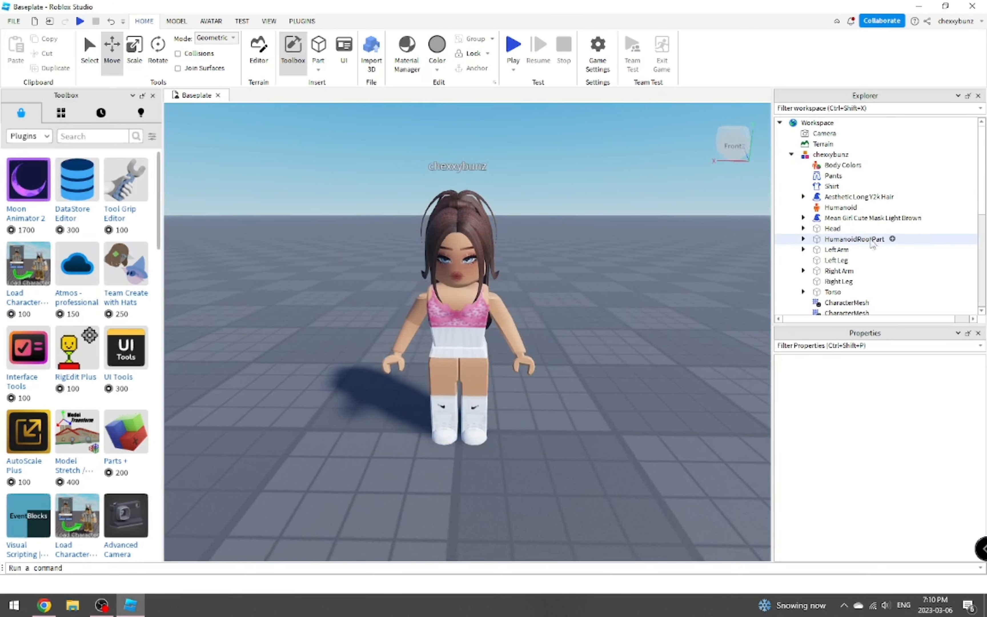
{"action": "scroll", "coordinate": [856, 222], "scroll_direction": "down", "scroll_amount": 1}
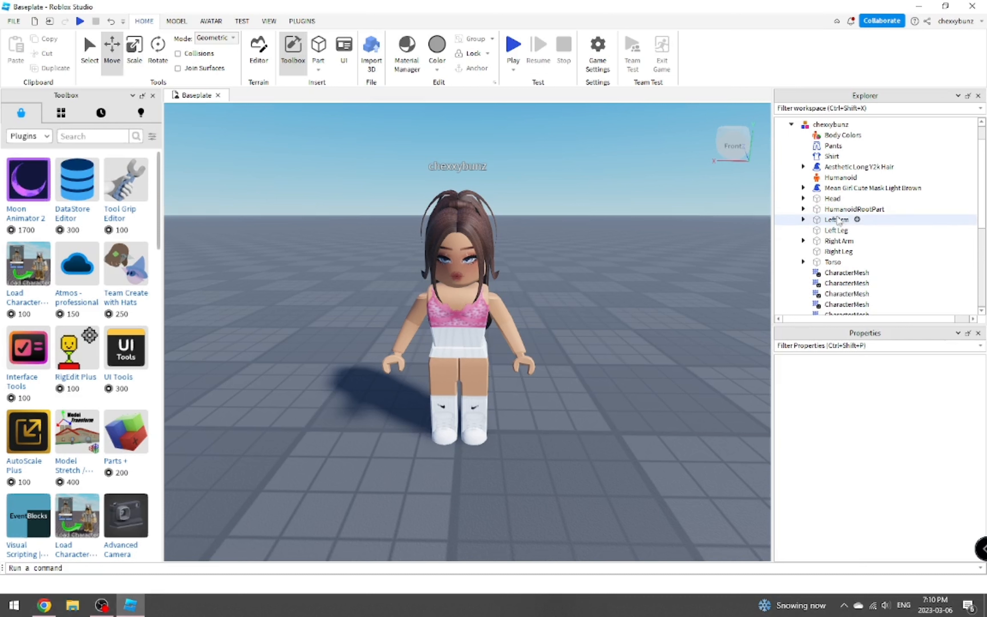
{"action": "left_click", "coordinate": [834, 220]}
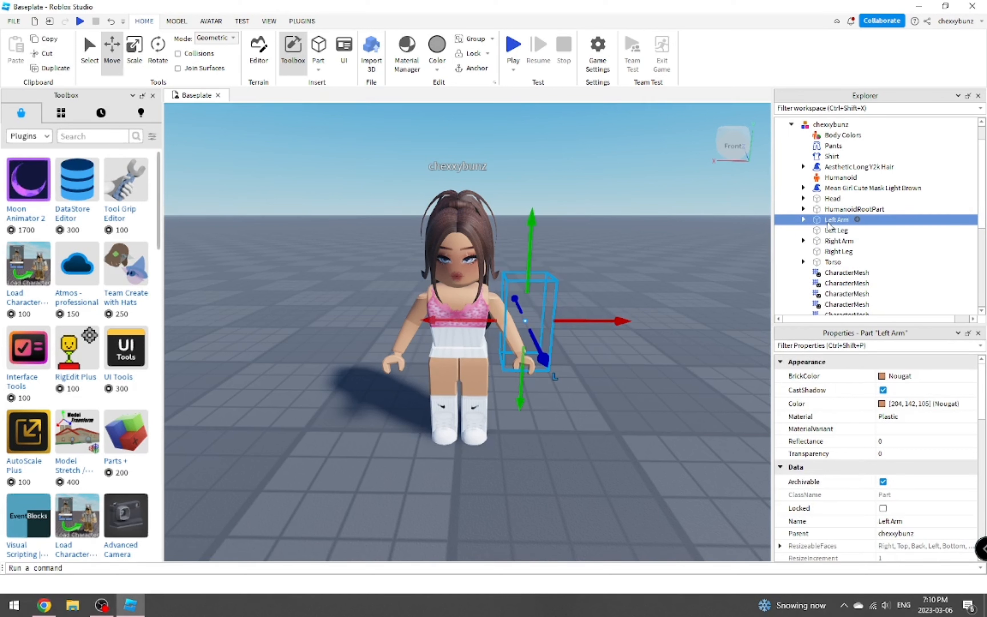
{"action": "left_click", "coordinate": [836, 230], "text": "ctrl"}
{"action": "left_click", "coordinate": [839, 241], "text": "ctrl"}
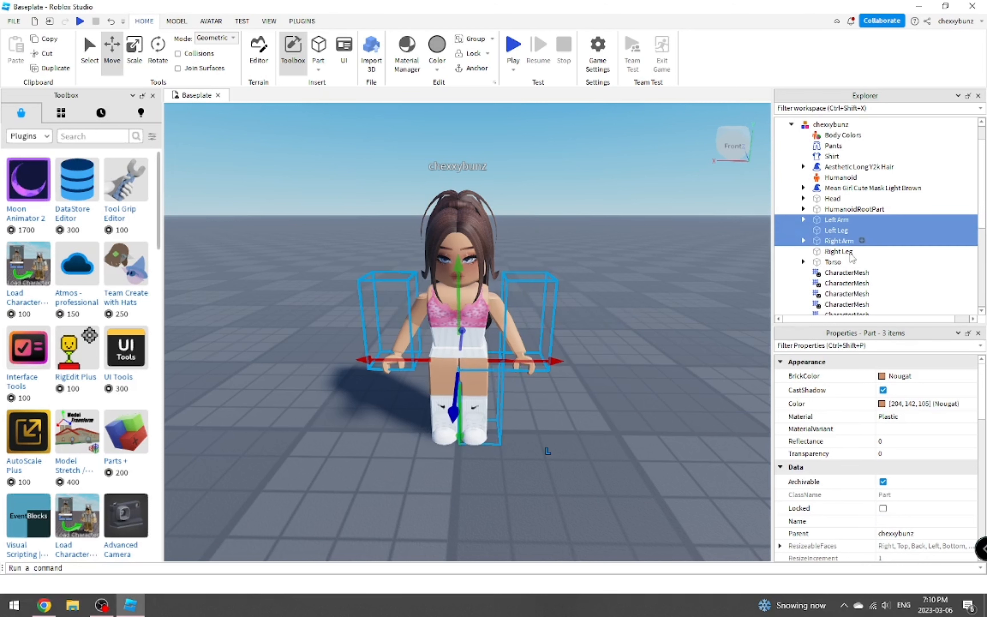
{"action": "left_click", "coordinate": [838, 251], "text": "ctrl"}
{"action": "left_click", "coordinate": [837, 263], "text": "ctrl"}
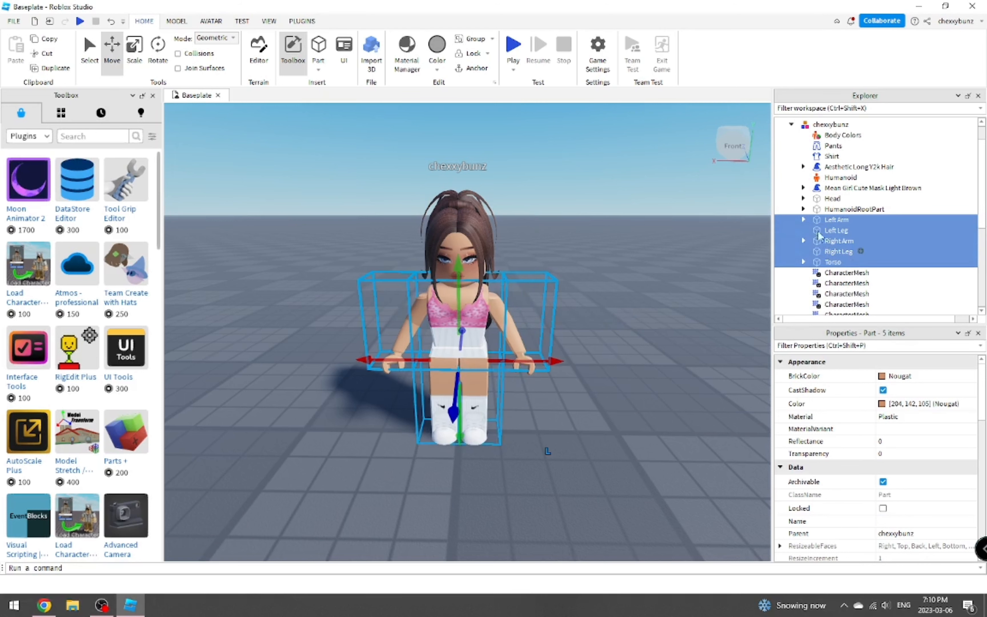
{"action": "right_click", "coordinate": [837, 247]}
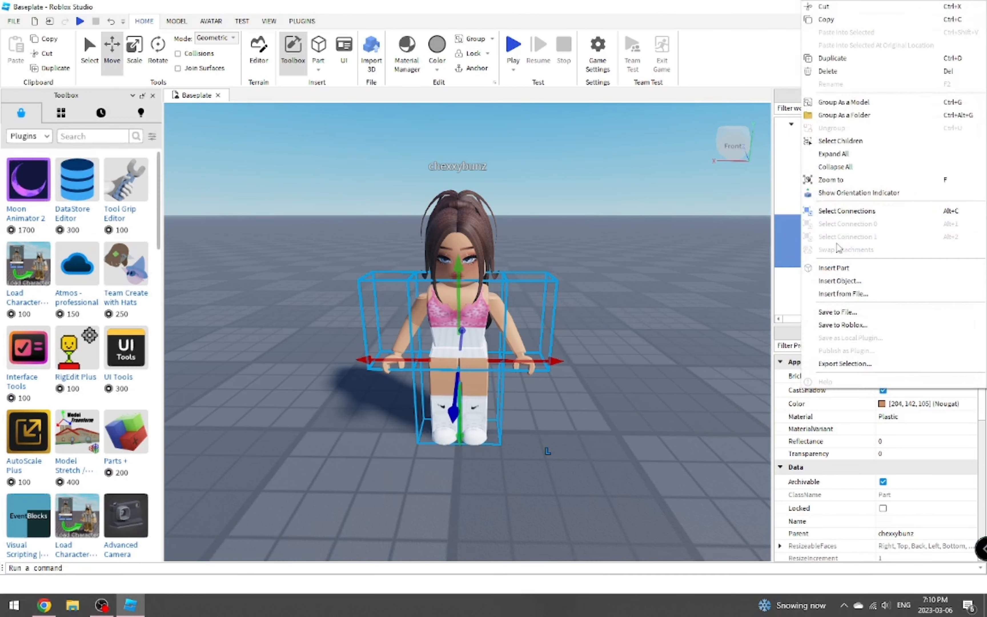
{"action": "left_click", "coordinate": [828, 71]}
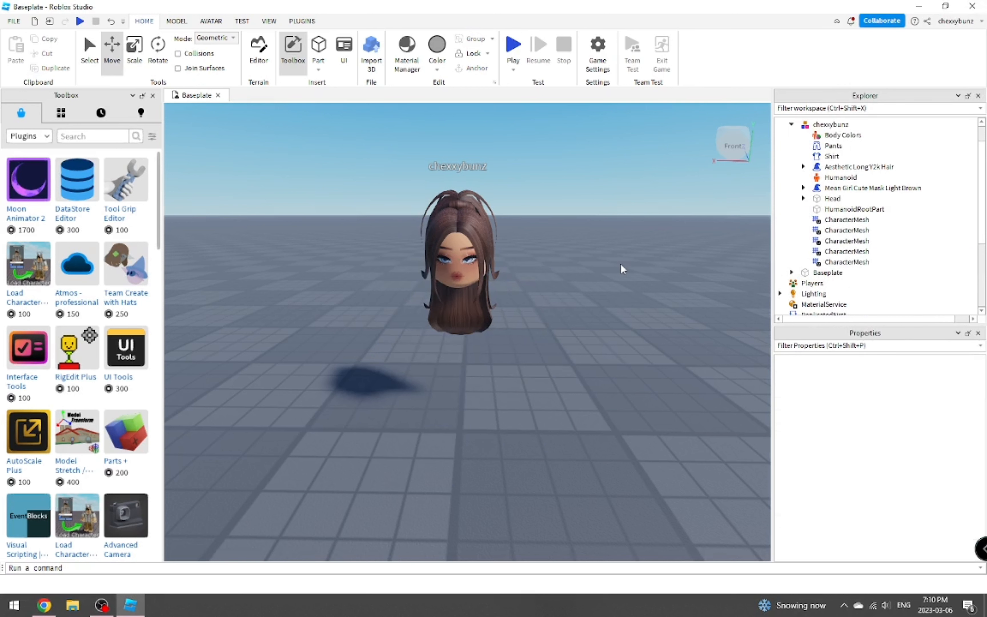
Step: Collapse the character model and export its remaining head, hair and face accessory with Export Selection
{"action": "left_click", "coordinate": [458, 310]}
{"action": "left_click", "coordinate": [606, 288]}
{"action": "left_click", "coordinate": [793, 128]}
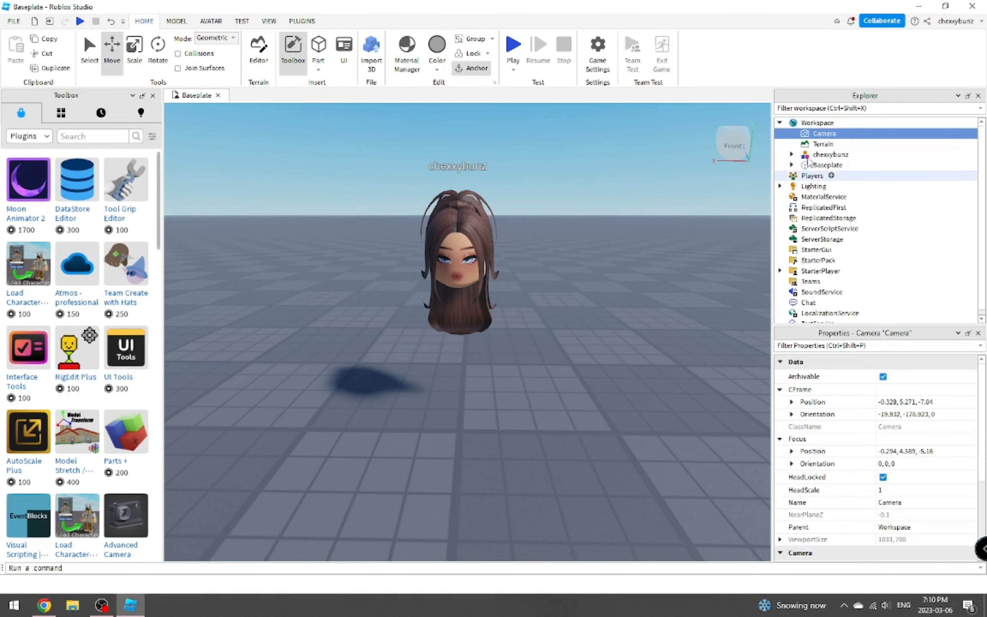
{"action": "right_click", "coordinate": [812, 156]}
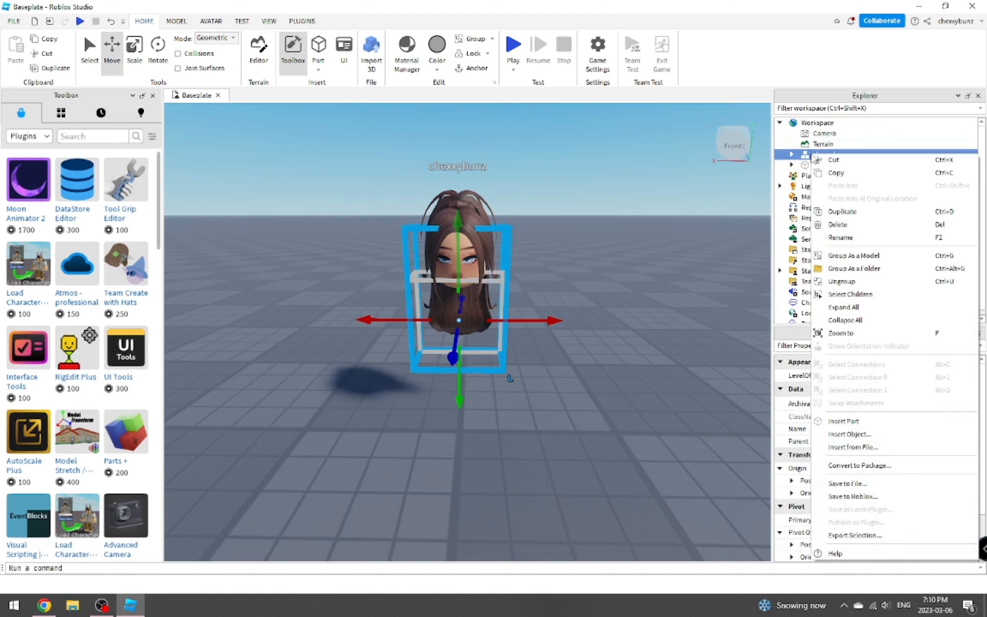
{"action": "left_click", "coordinate": [637, 317]}
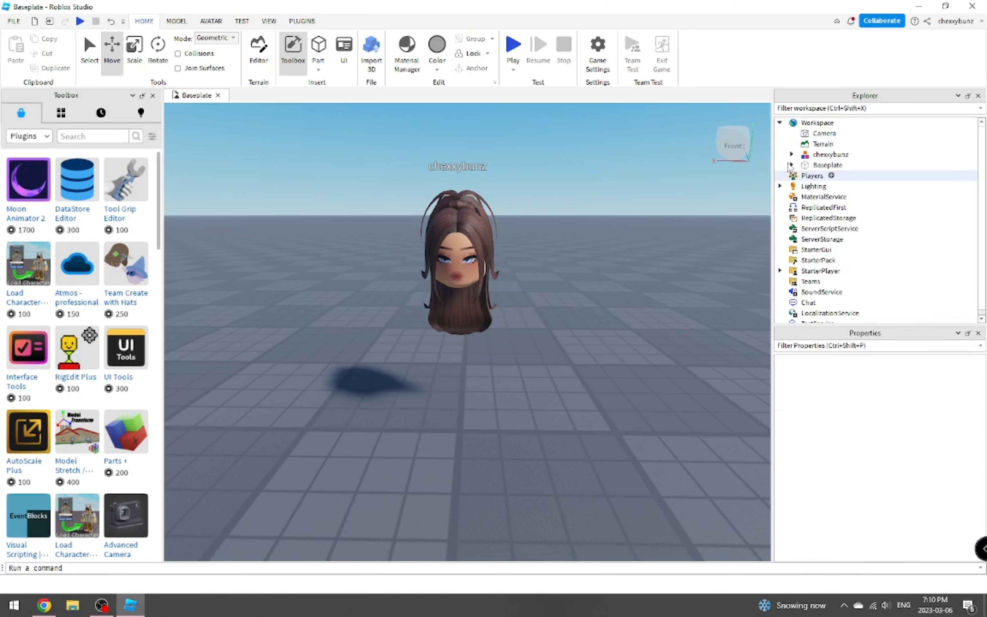
{"action": "right_click", "coordinate": [818, 154]}
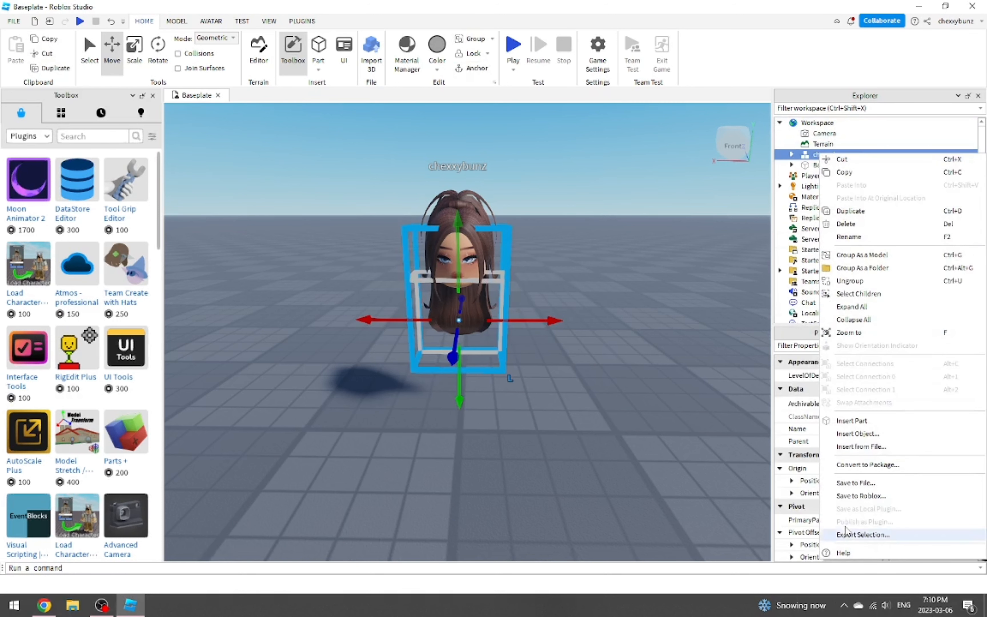
{"action": "left_click", "coordinate": [855, 535]}
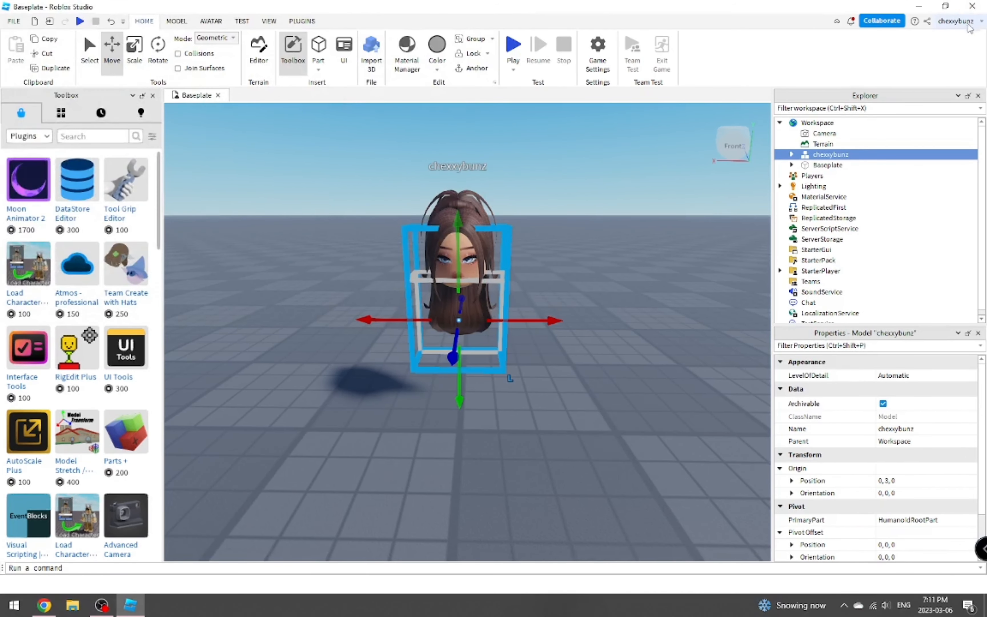
Step: Close Roblox Studio without saving the Baseplate changes and switch to Chrome
{"action": "left_click", "coordinate": [972, 6]}
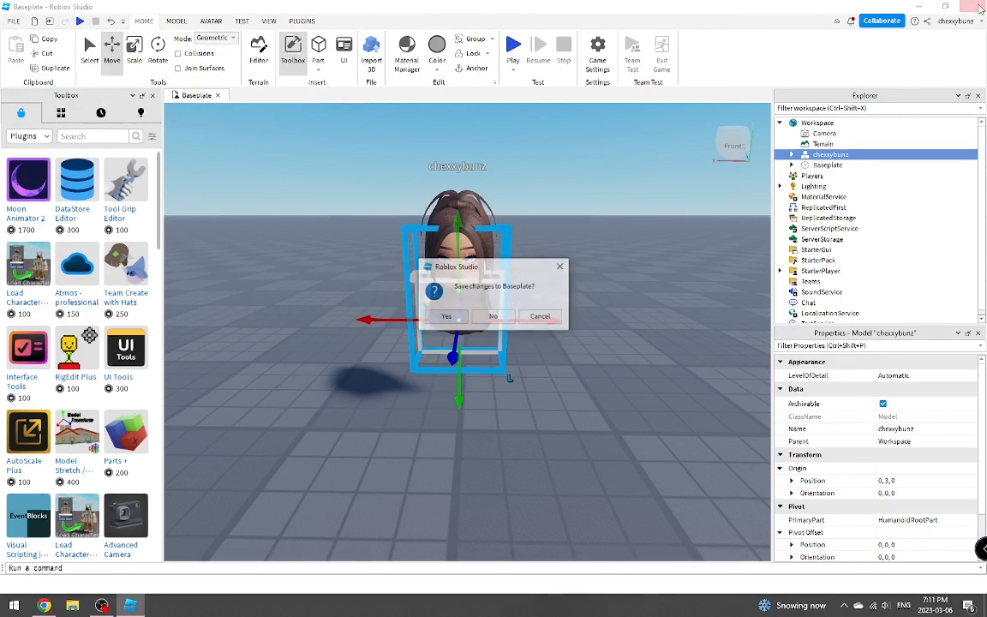
{"action": "left_click", "coordinate": [494, 317]}
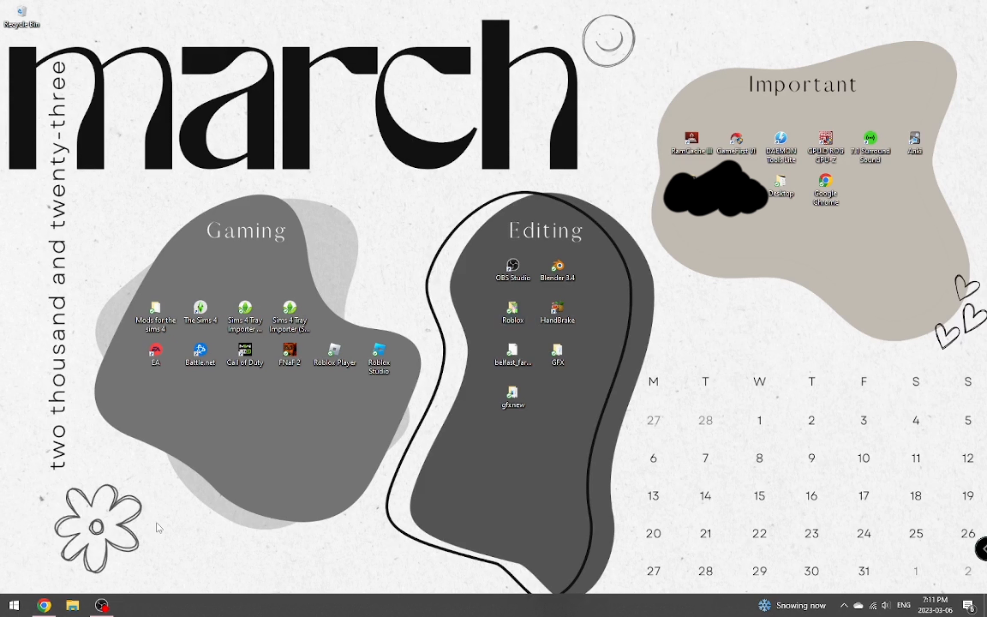
{"action": "left_click", "coordinate": [38, 609]}
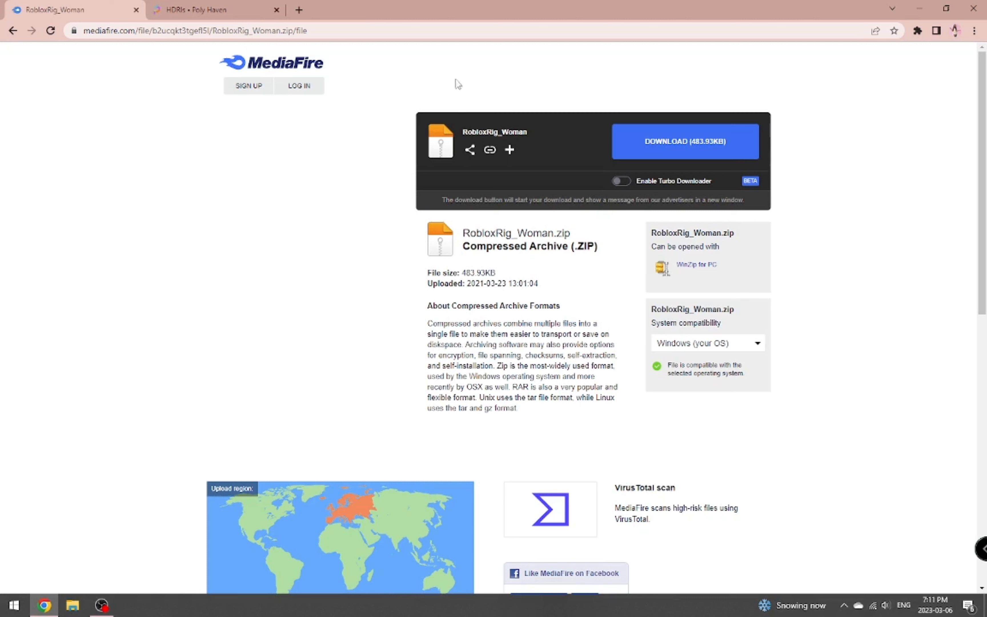
Step: Download RobloxRig_Woman.zip from the MediaFire page and open the downloaded archive
{"action": "left_click", "coordinate": [685, 145]}
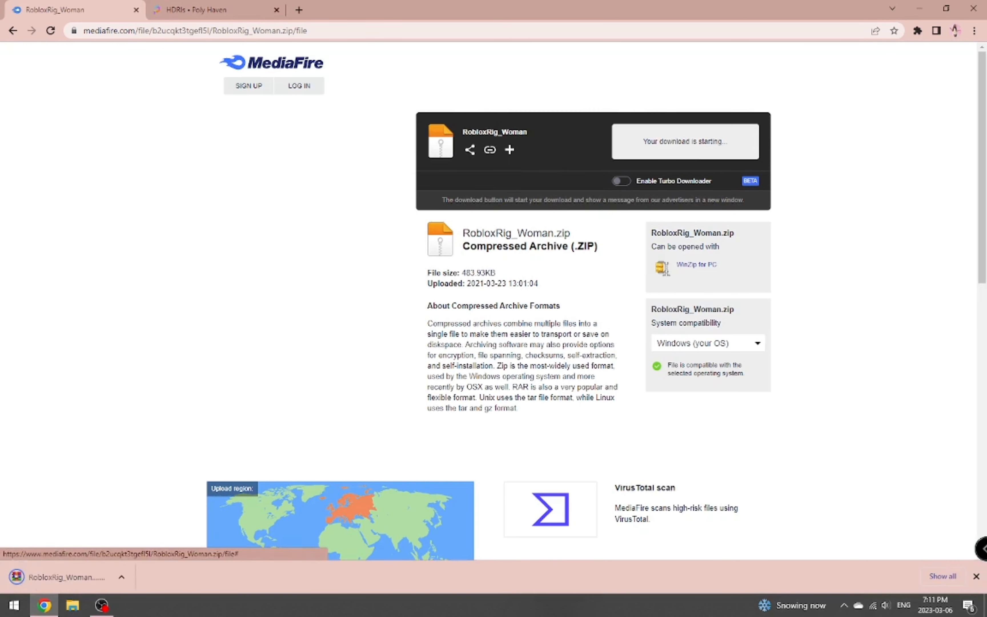
{"action": "left_click", "coordinate": [125, 579]}
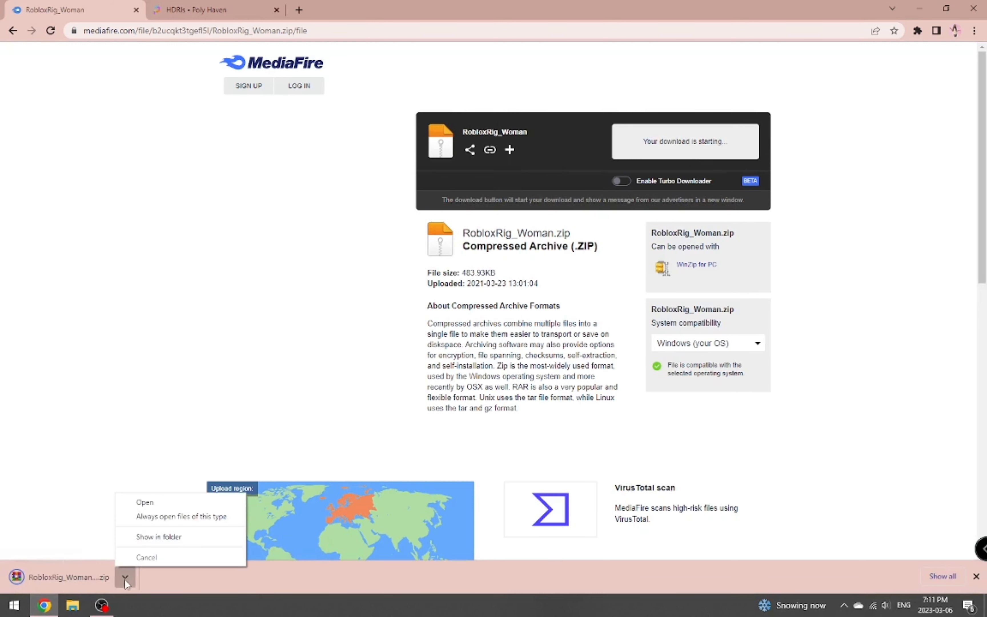
{"action": "left_click", "coordinate": [149, 502]}
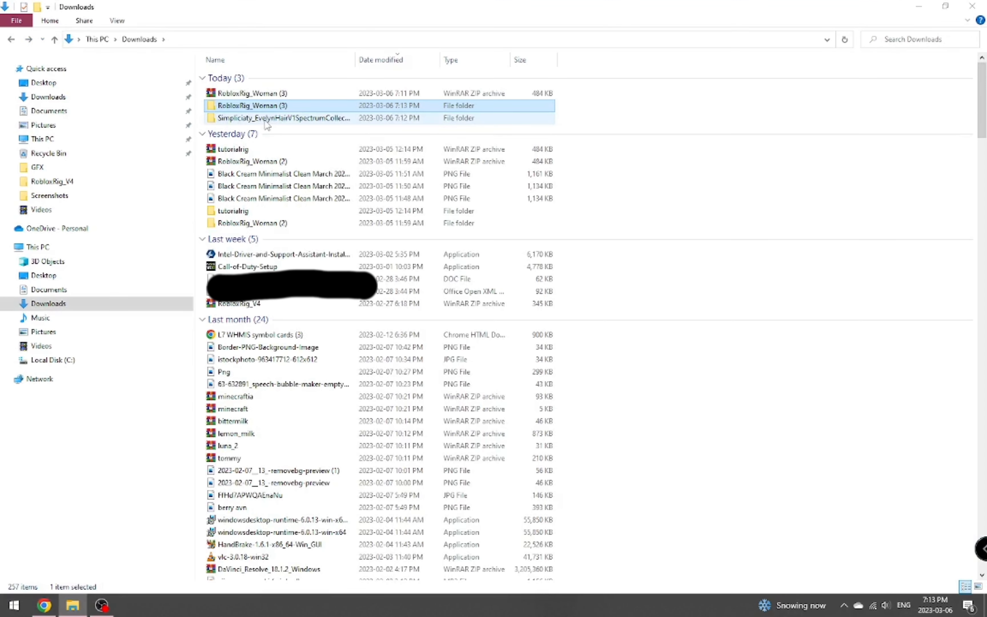
Step: Open the Default Blender file from the Rig folder inside the extracted RobloxRig_Woman (3) folder in Downloads
{"action": "double_click", "coordinate": [268, 107]}
{"action": "double_click", "coordinate": [231, 79]}
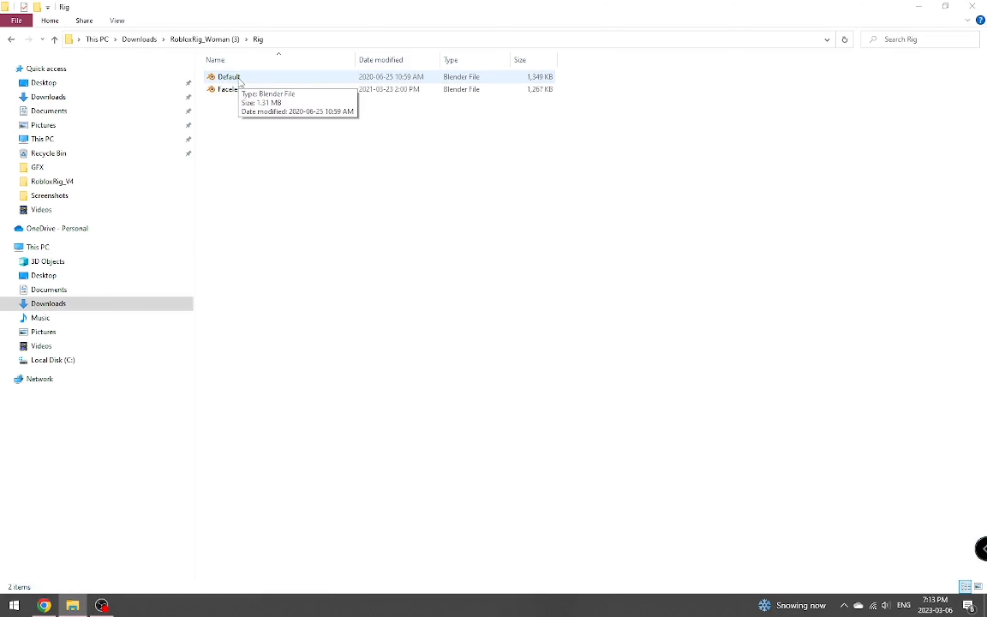
{"action": "double_click", "coordinate": [239, 79]}
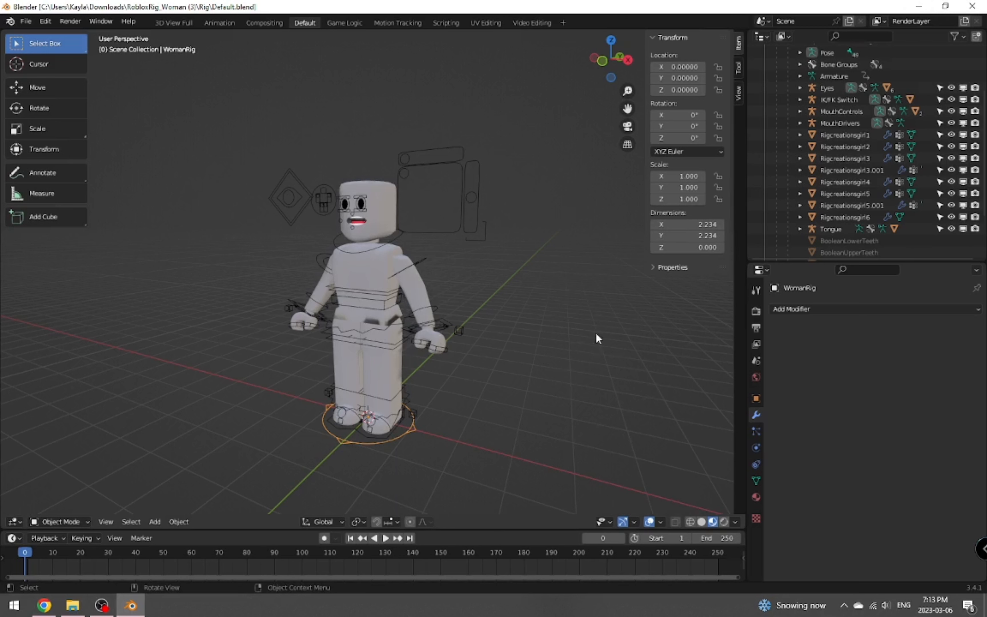
Step: Fly around the woman rig with walk navigation to inspect its head and face up close
{"action": "right_click", "coordinate": [502, 315]}
{"action": "key", "text": "shift"}
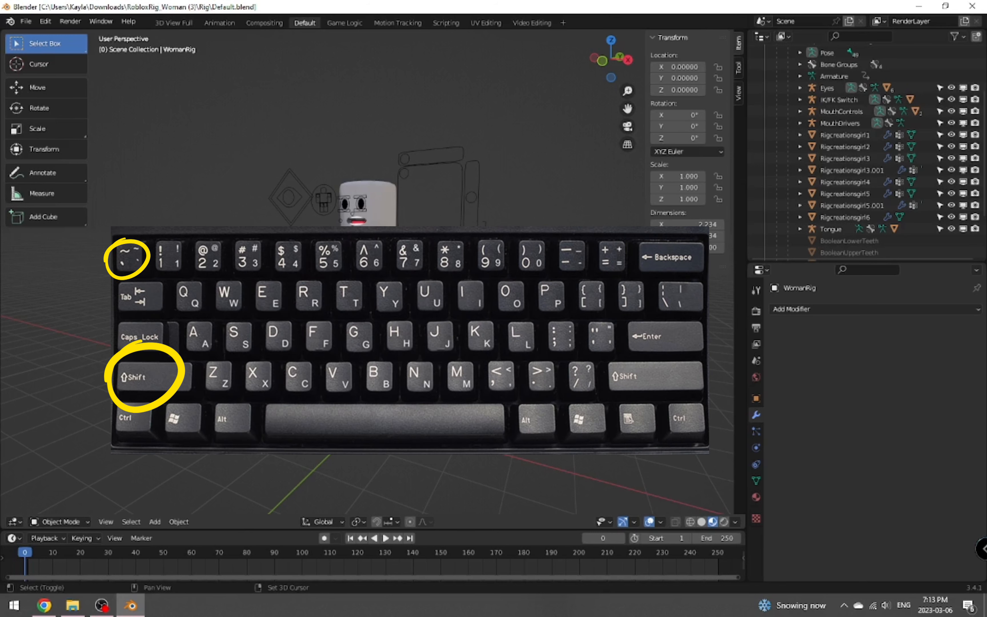
{"action": "key", "text": "shift+grave"}
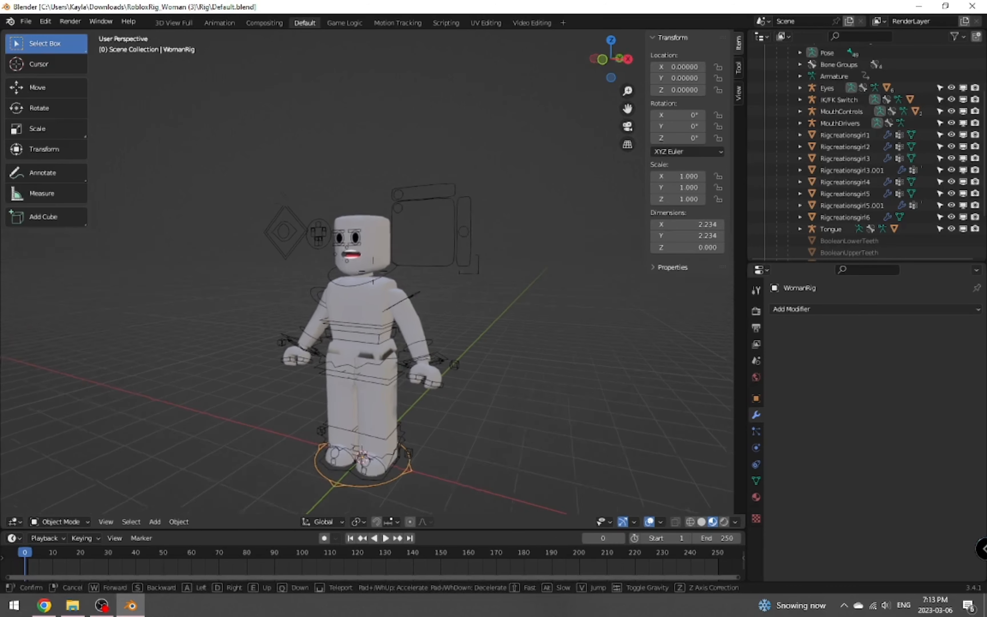
{"action": "key", "text": "w"}
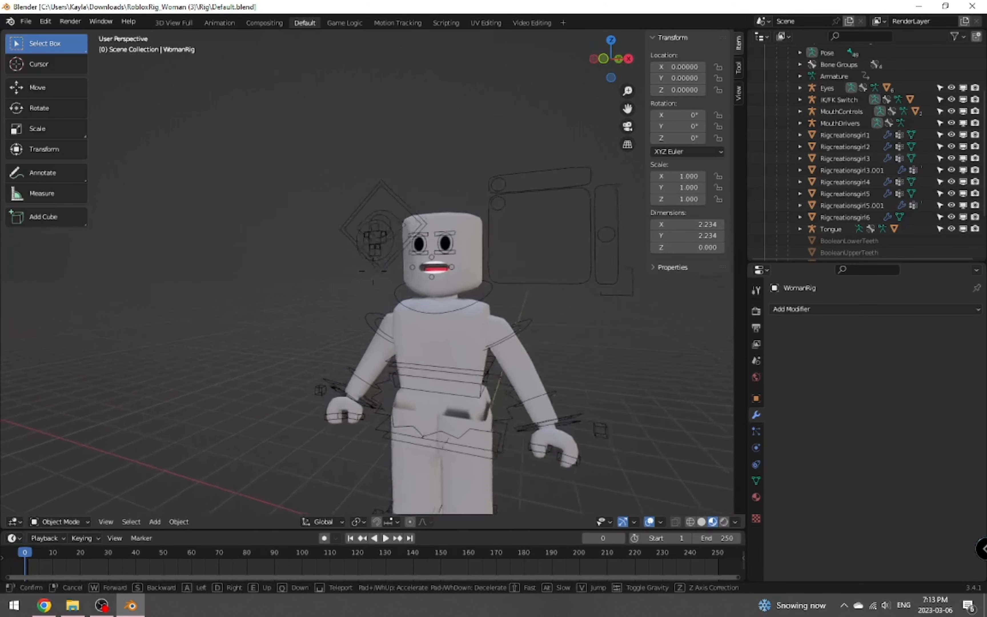
{"action": "key", "text": "a"}
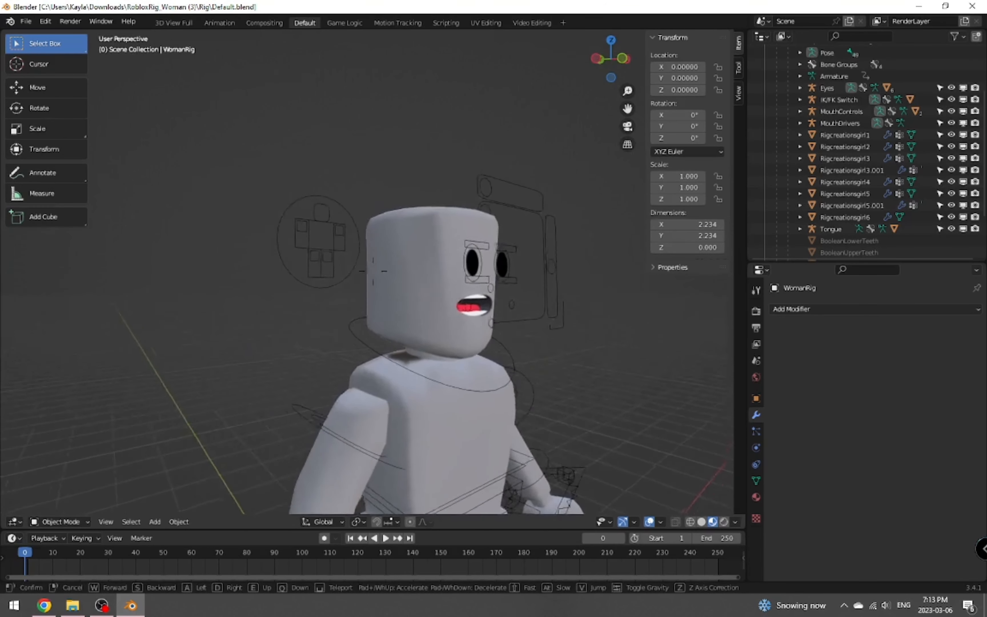
{"action": "key", "text": "w"}
{"action": "key", "text": "a"}
{"action": "key", "text": "s"}
{"action": "key", "text": "d"}
{"action": "key", "text": "w"}
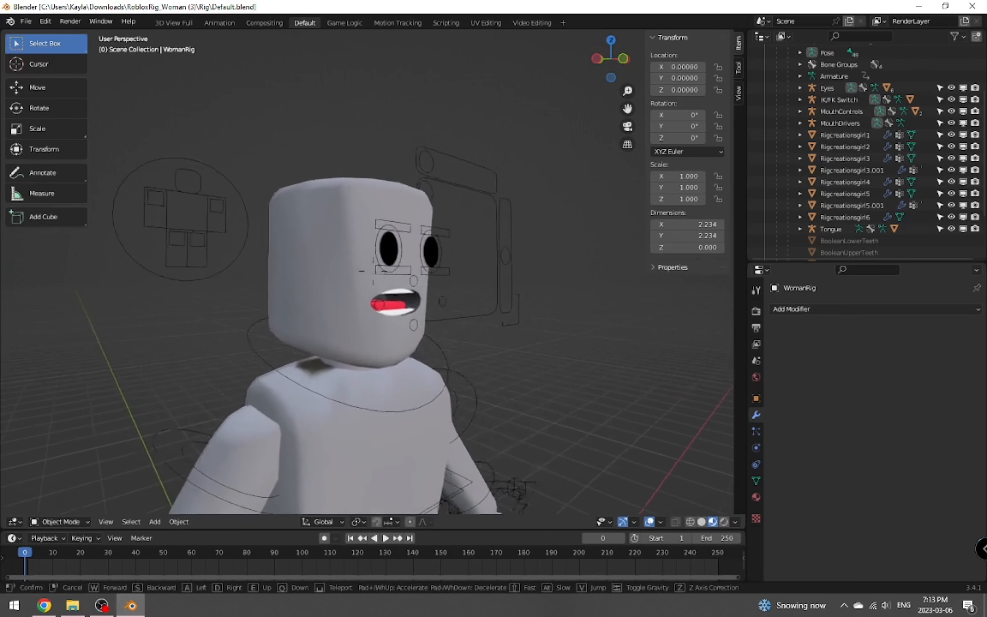
{"action": "key", "text": "a"}
{"action": "left_click", "coordinate": [523, 266]}
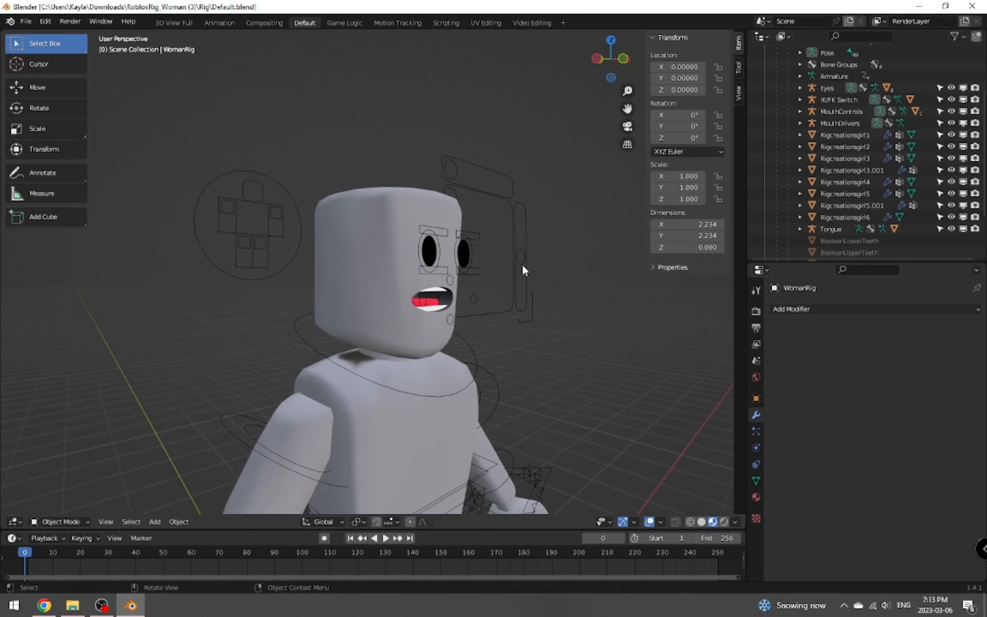
Step: Delete the rig's head mesh, Rigcreationsgirl6
{"action": "left_click", "coordinate": [380, 264]}
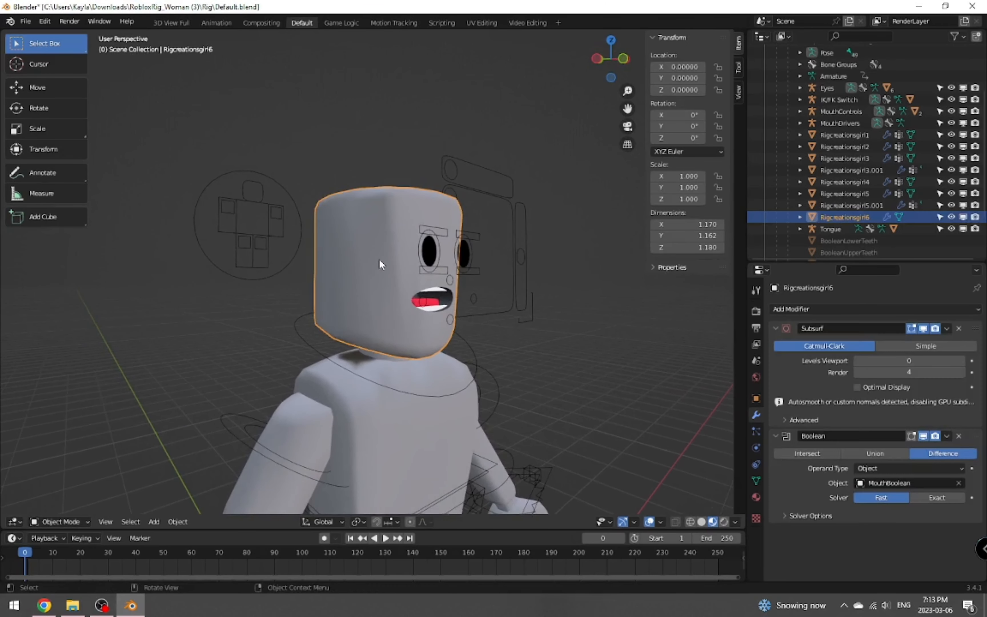
{"action": "left_click", "coordinate": [431, 444]}
{"action": "left_click", "coordinate": [307, 442]}
{"action": "left_click", "coordinate": [427, 433]}
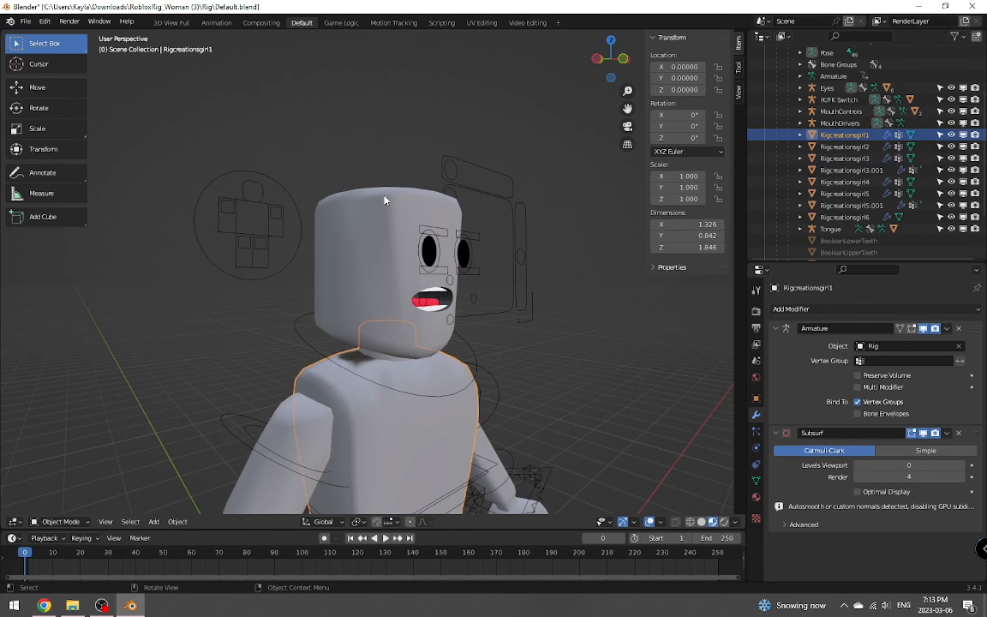
{"action": "left_click", "coordinate": [383, 253]}
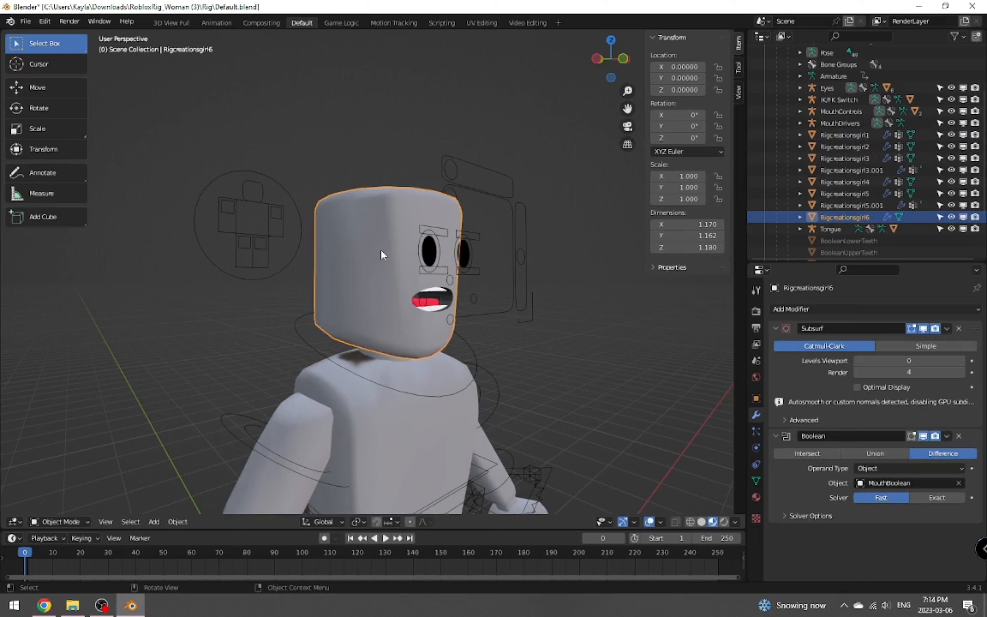
{"action": "key", "text": "x"}
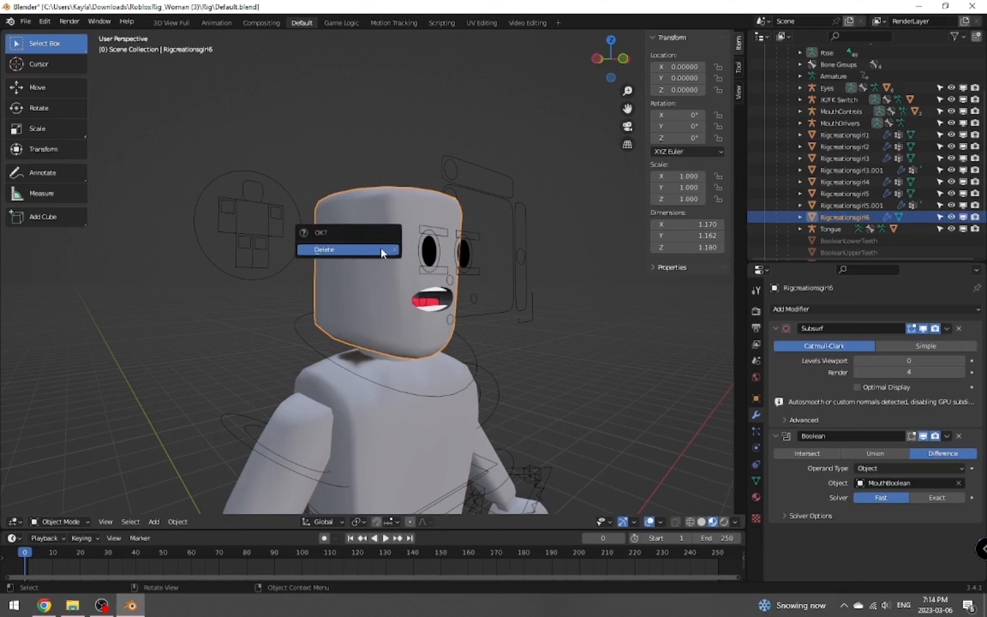
{"action": "left_click", "coordinate": [381, 249]}
Step: Delete both of the rig's eye meshes
{"action": "left_click", "coordinate": [431, 248]}
{"action": "key", "text": "x"}
{"action": "left_click", "coordinate": [422, 250]}
{"action": "left_click", "coordinate": [457, 260]}
{"action": "key", "text": "x"}
{"action": "left_click", "coordinate": [452, 262]}
Step: Delete the remaining mouth meshes above the neck: the upper teeth, the tongue and the lower teeth
{"action": "left_click", "coordinate": [430, 298]}
{"action": "key", "text": "x"}
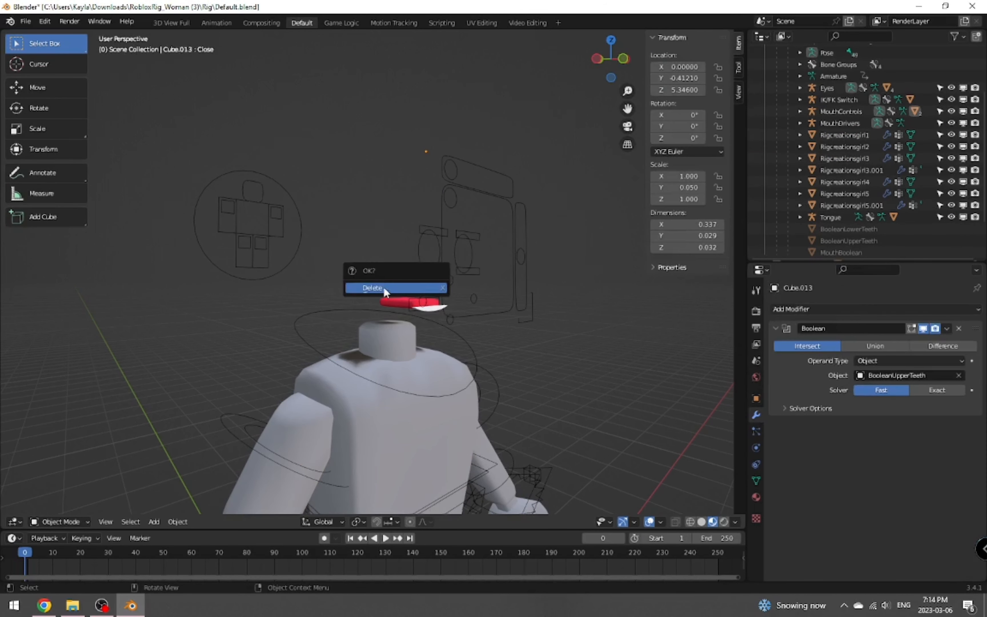
{"action": "left_click", "coordinate": [383, 290]}
{"action": "left_click", "coordinate": [398, 300]}
{"action": "key", "text": "x"}
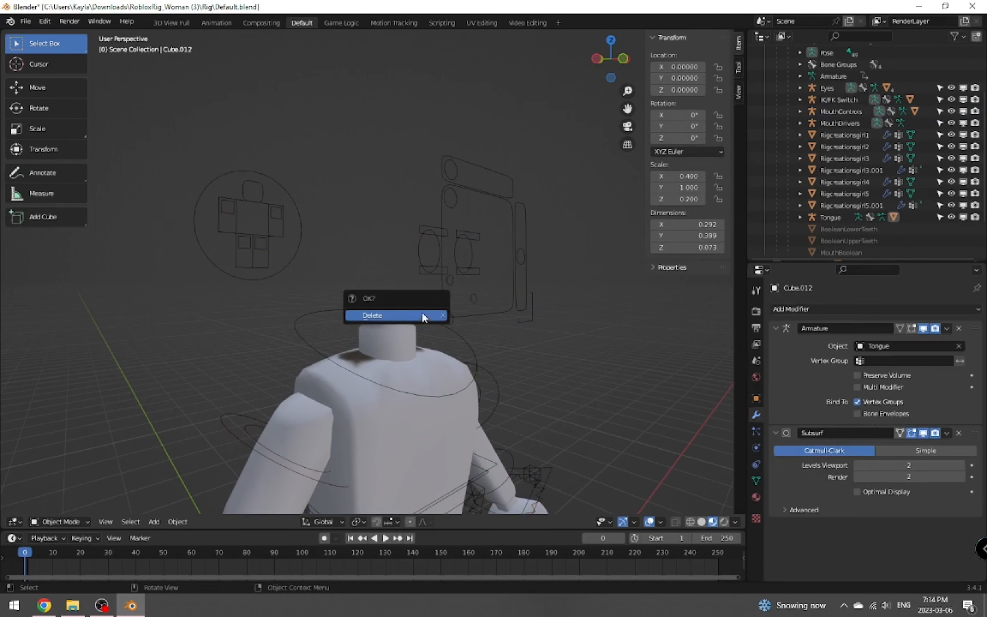
{"action": "left_click", "coordinate": [422, 313]}
{"action": "mouse_move", "coordinate": [536, 361]}
{"action": "middle_mouse_down"}
{"action": "mouse_move", "coordinate": [587, 363]}
{"action": "mouse_move", "coordinate": [535, 361]}
{"action": "middle_mouse_up"}
{"action": "left_click", "coordinate": [563, 285]}
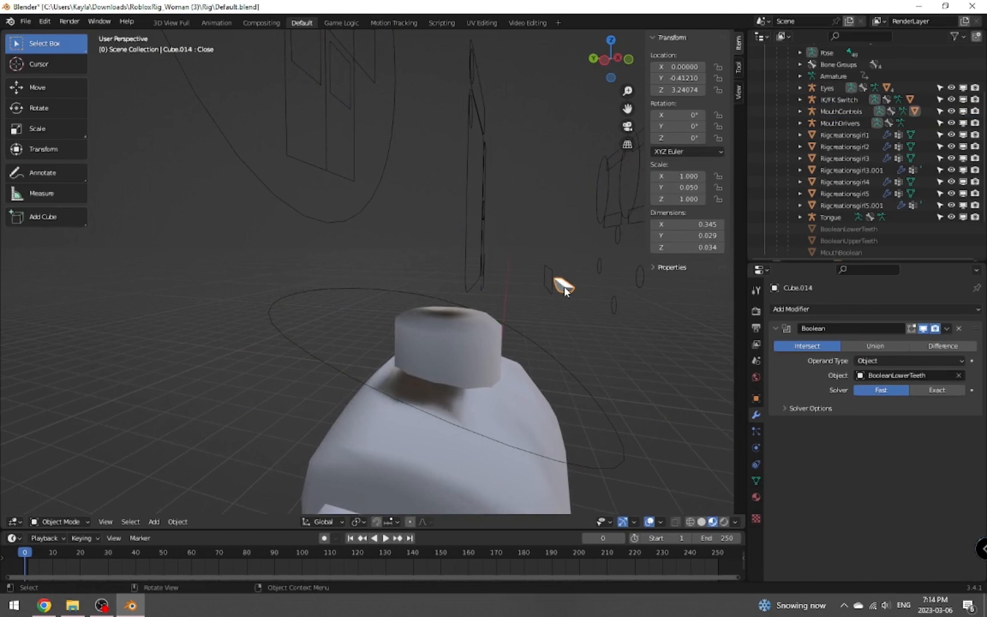
{"action": "key", "text": "x"}
{"action": "left_click", "coordinate": [531, 290]}
Step: Back away with walk navigation to examine the rig's whole body from the front
{"action": "key", "text": "shift+grave"}
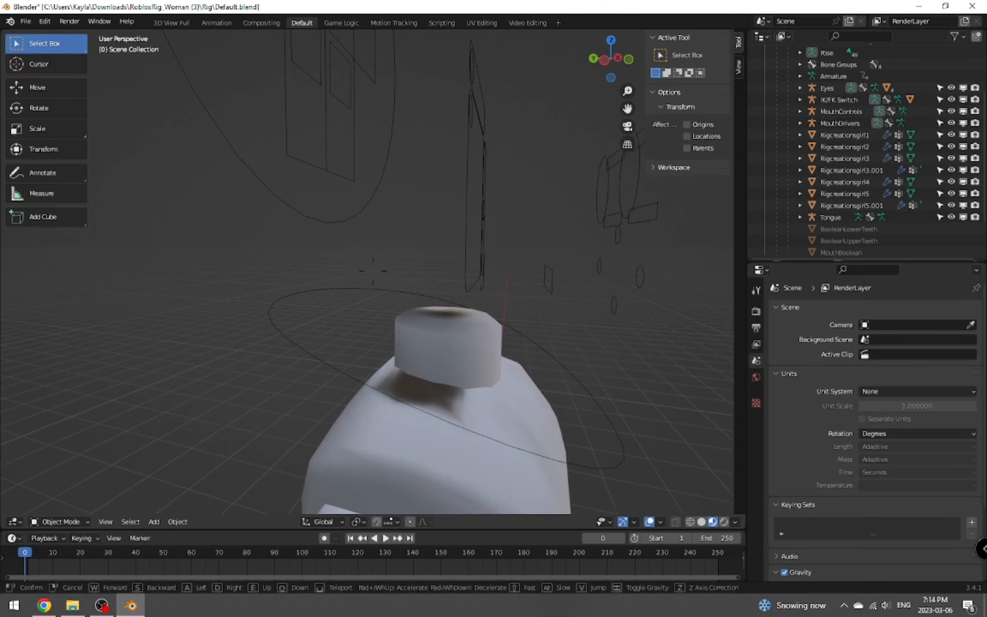
{"action": "key", "text": "s"}
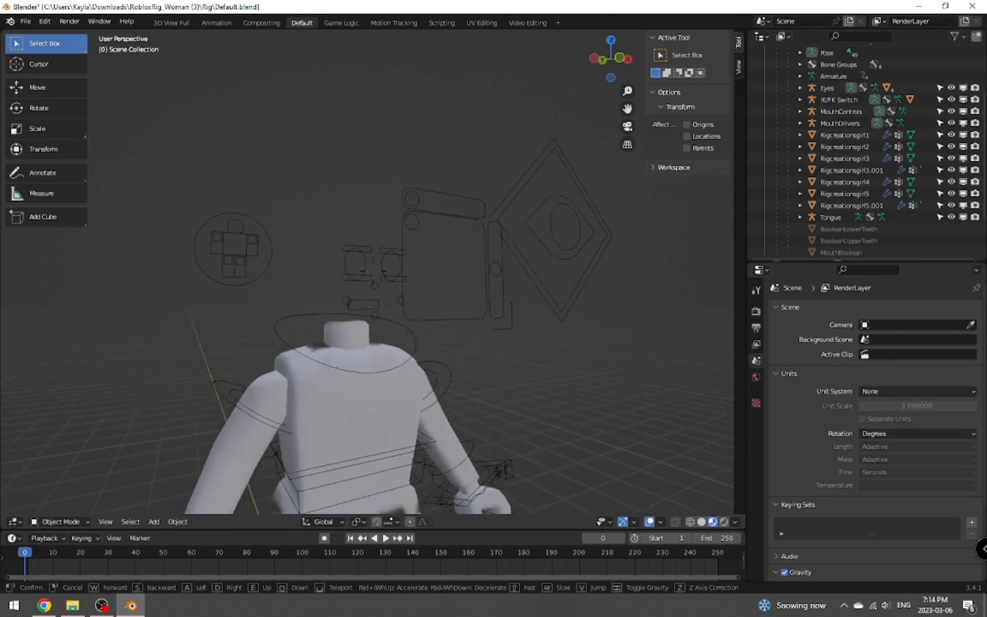
{"action": "key", "text": "s"}
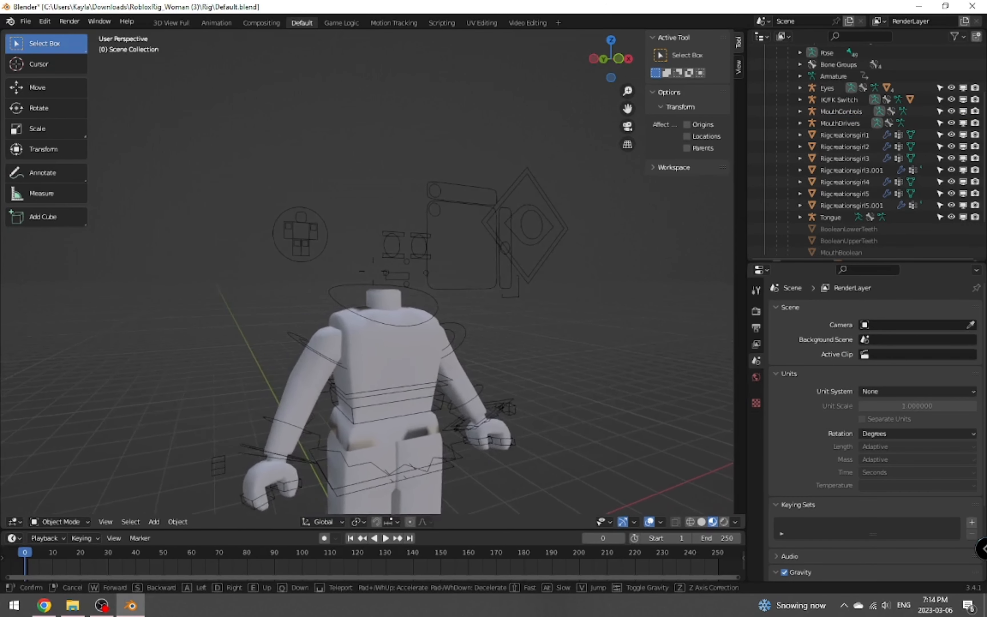
{"action": "left_click", "coordinate": [190, 183]}
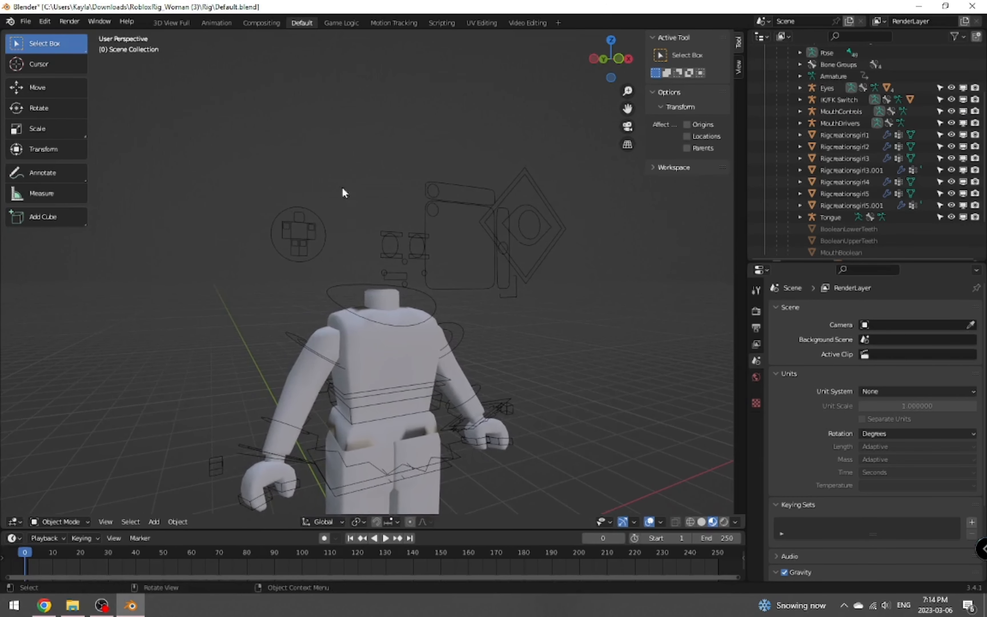
{"action": "key", "text": "shift+grave"}
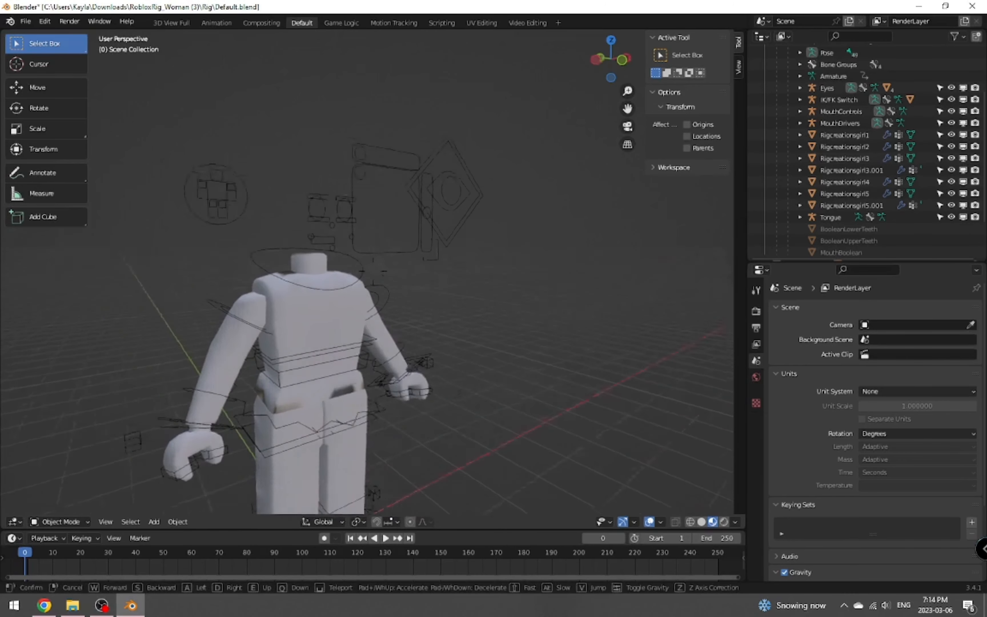
{"action": "key", "text": "s"}
{"action": "key", "text": "w"}
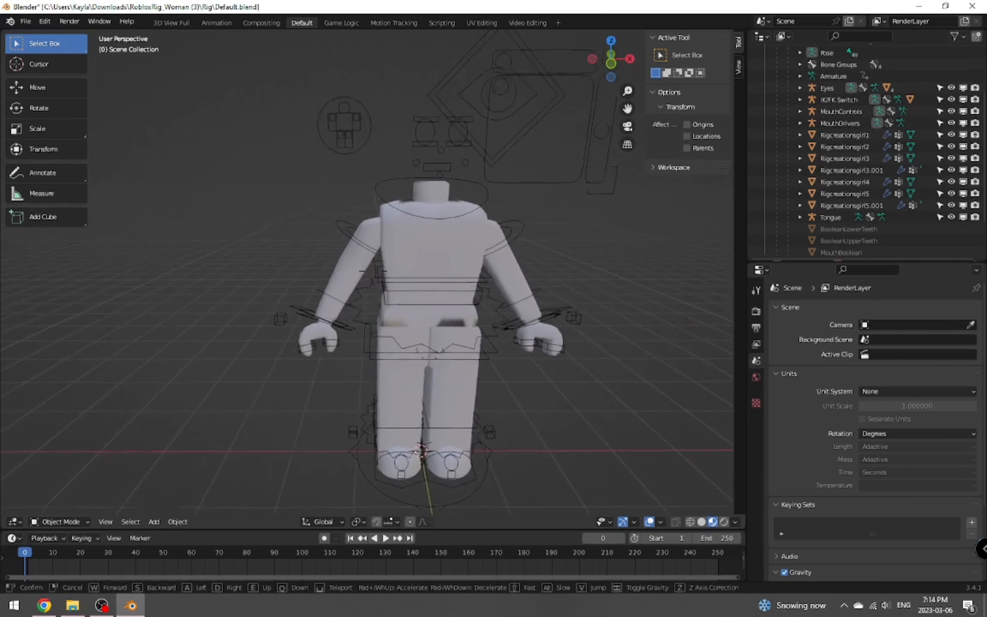
{"action": "key", "text": "s"}
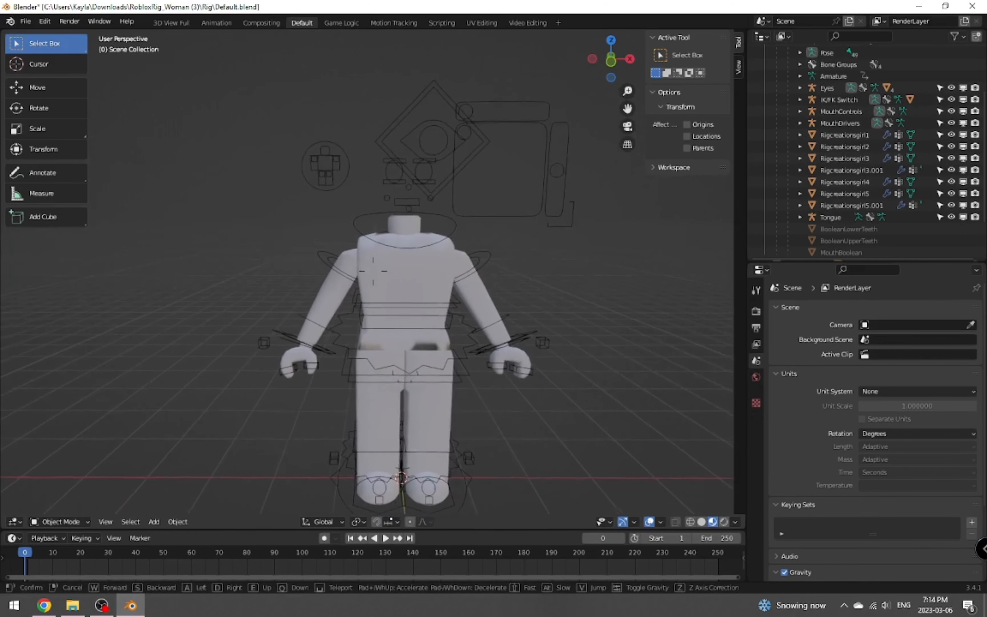
{"action": "key", "text": "w"}
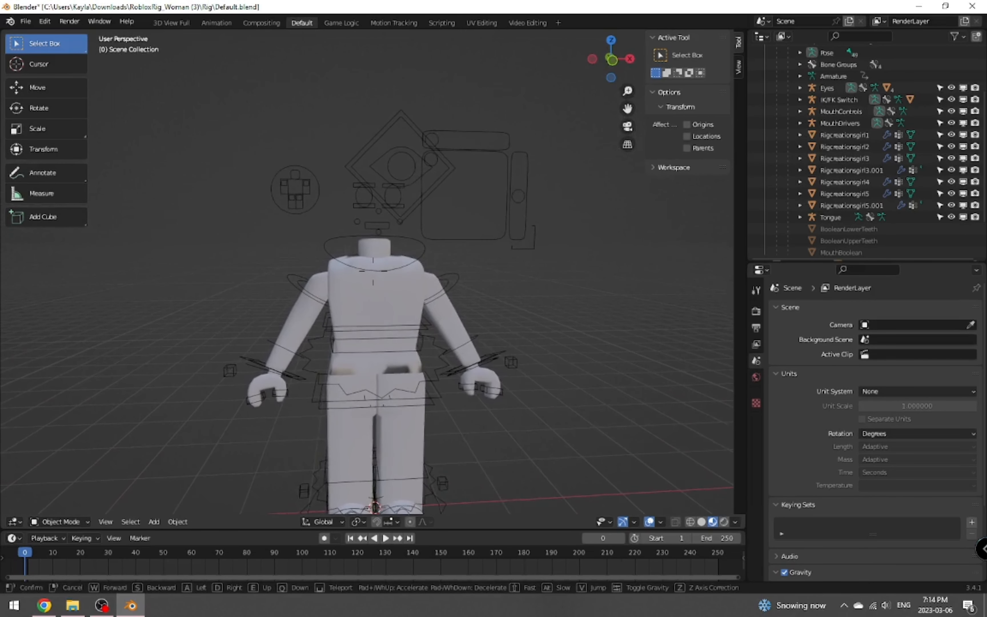
{"action": "left_click", "coordinate": [541, 401]}
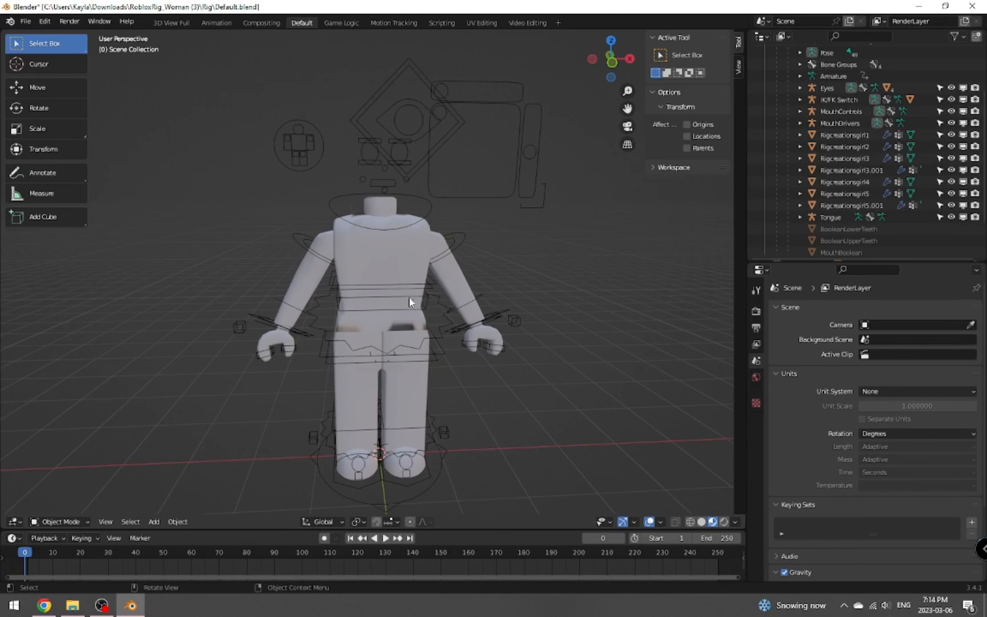
Step: Select the rig's torso and change the Outliner area to the Shader Editor
{"action": "left_click", "coordinate": [377, 257]}
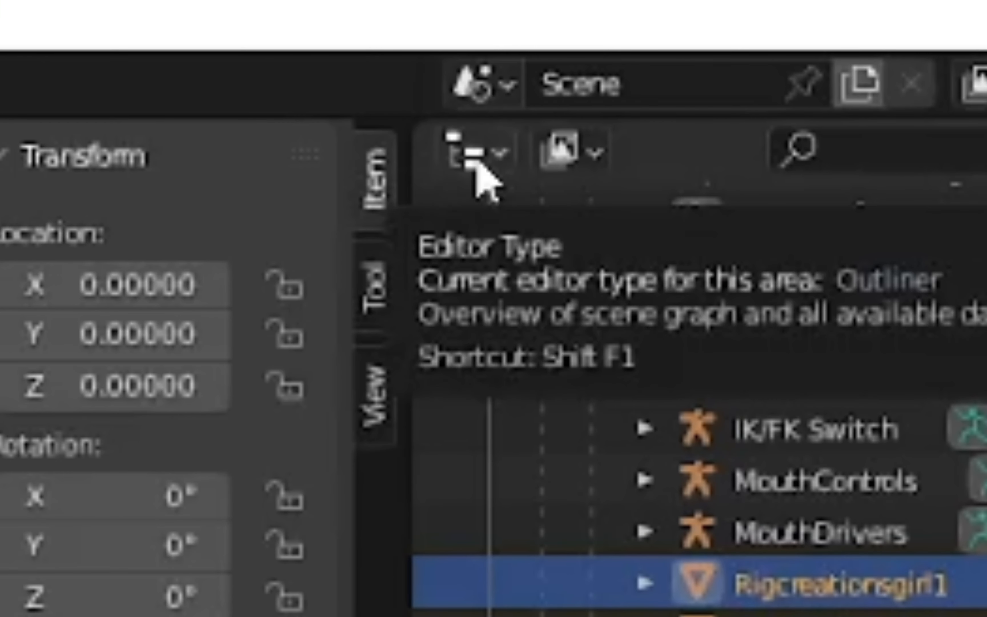
{"action": "left_click", "coordinate": [714, 55]}
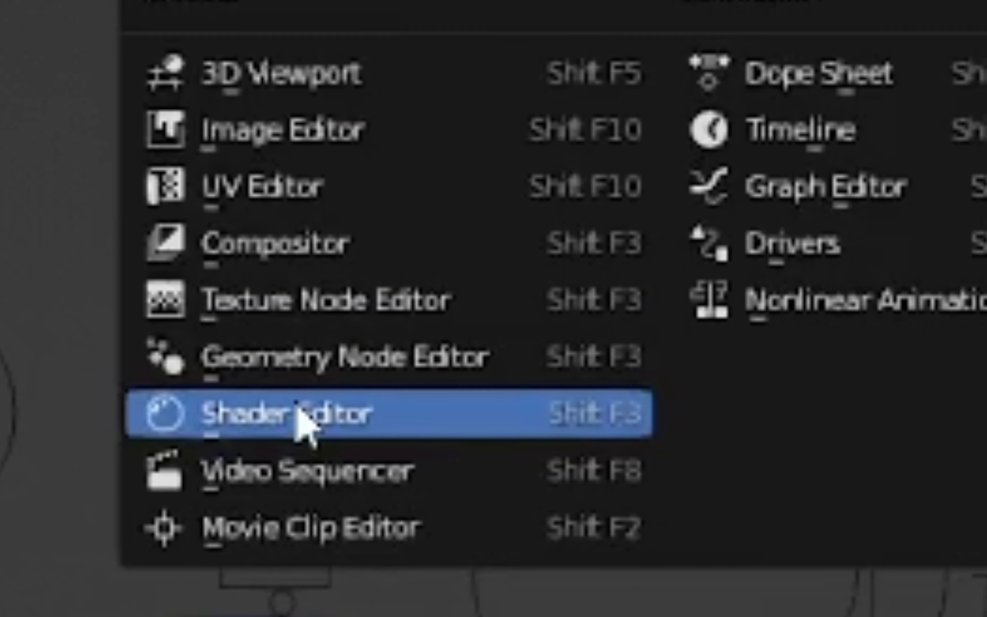
{"action": "left_click", "coordinate": [318, 417]}
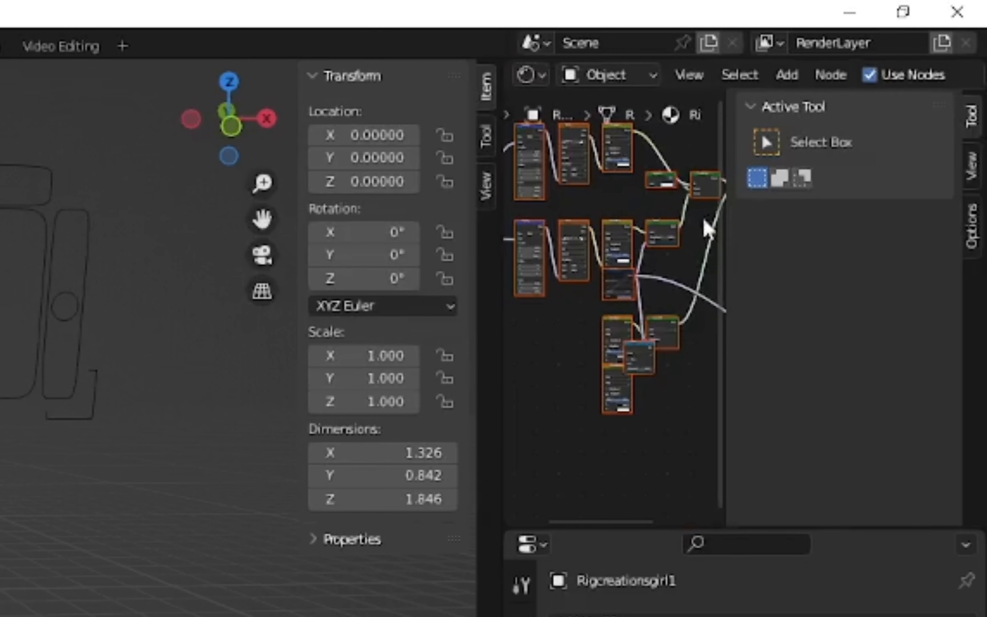
Step: Load Chexxybunz1_diff.png from the GFX folder into the Texture node of the torso's material
{"action": "scroll", "coordinate": [550, 222], "scroll_direction": "up", "scroll_amount": 6}
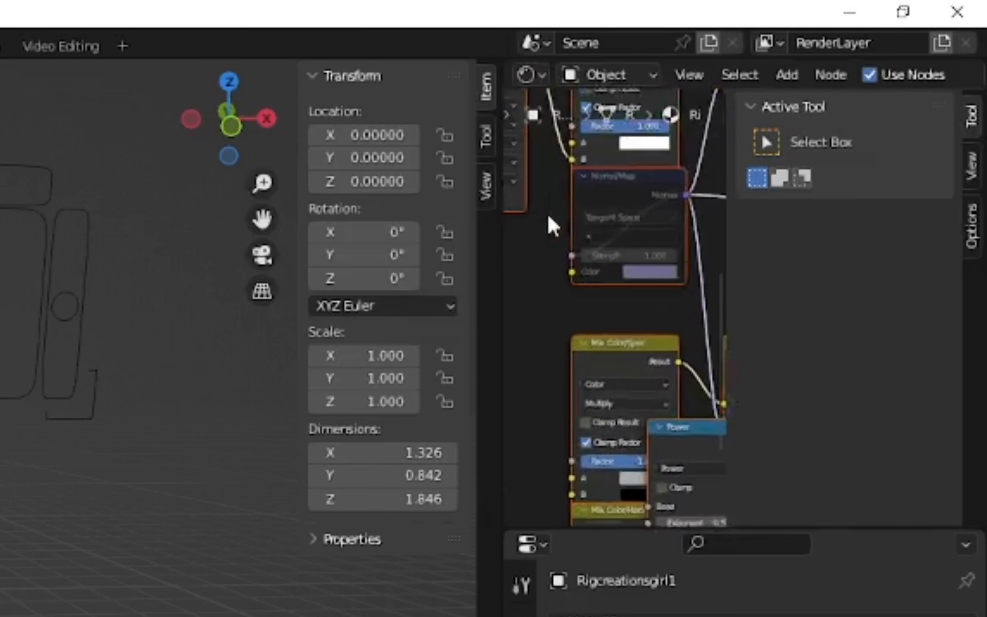
{"action": "scroll", "coordinate": [553, 227], "scroll_direction": "up", "scroll_amount": 2}
{"action": "left_click_drag", "start_coordinate": [618, 525], "coordinate": [594, 524]}
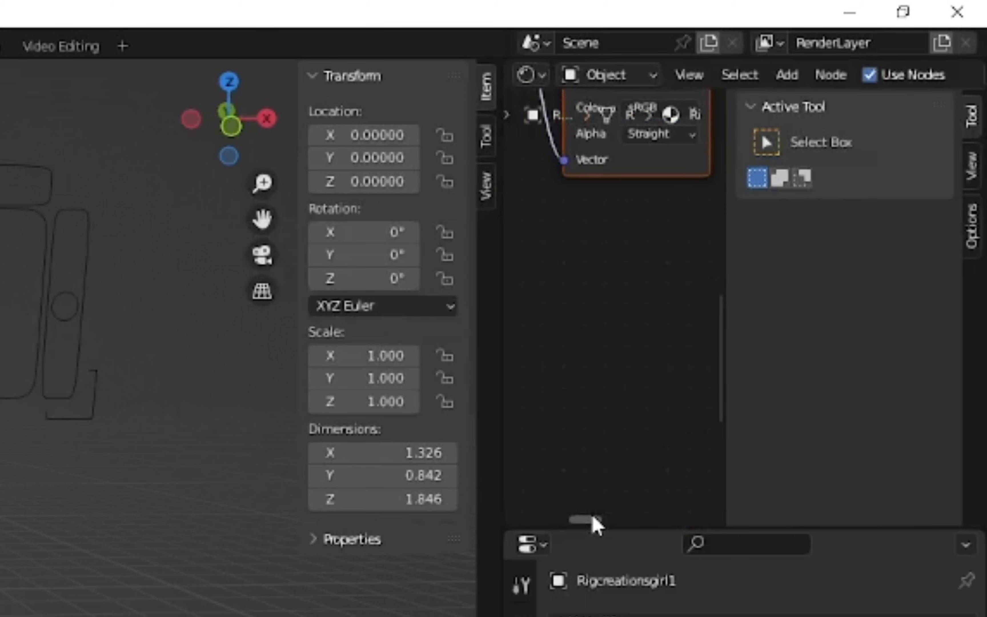
{"action": "left_click_drag", "start_coordinate": [716, 331], "coordinate": [709, 230]}
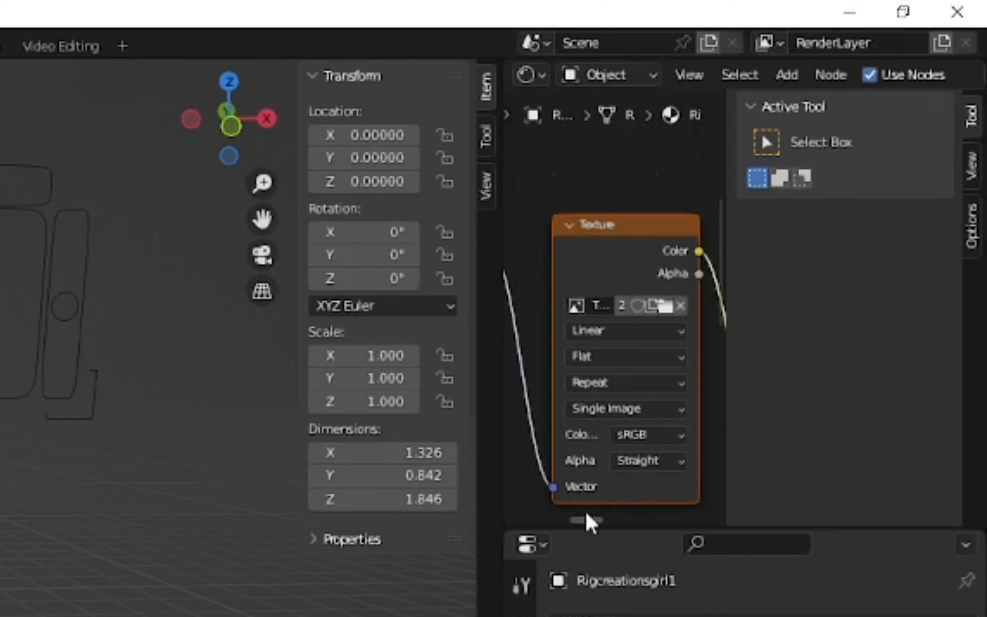
{"action": "left_click_drag", "start_coordinate": [590, 522], "coordinate": [601, 519]}
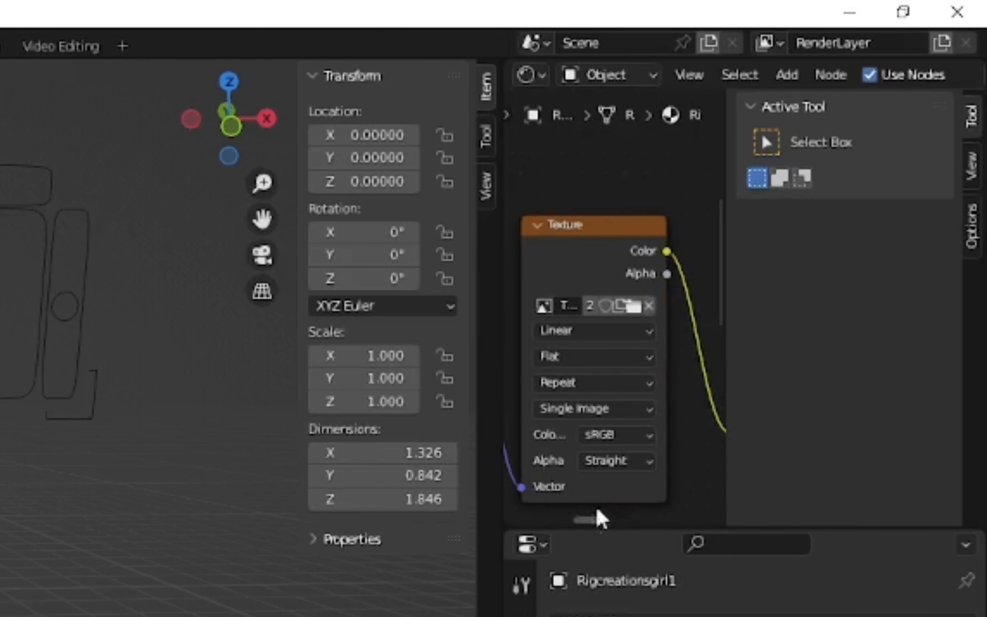
{"action": "left_click", "coordinate": [635, 312]}
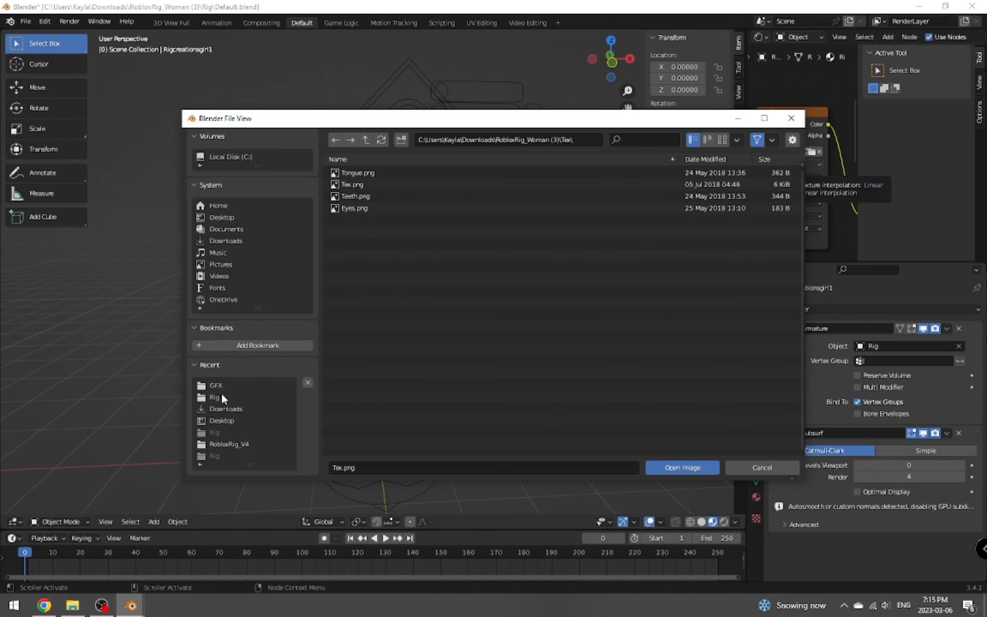
{"action": "left_click", "coordinate": [217, 386]}
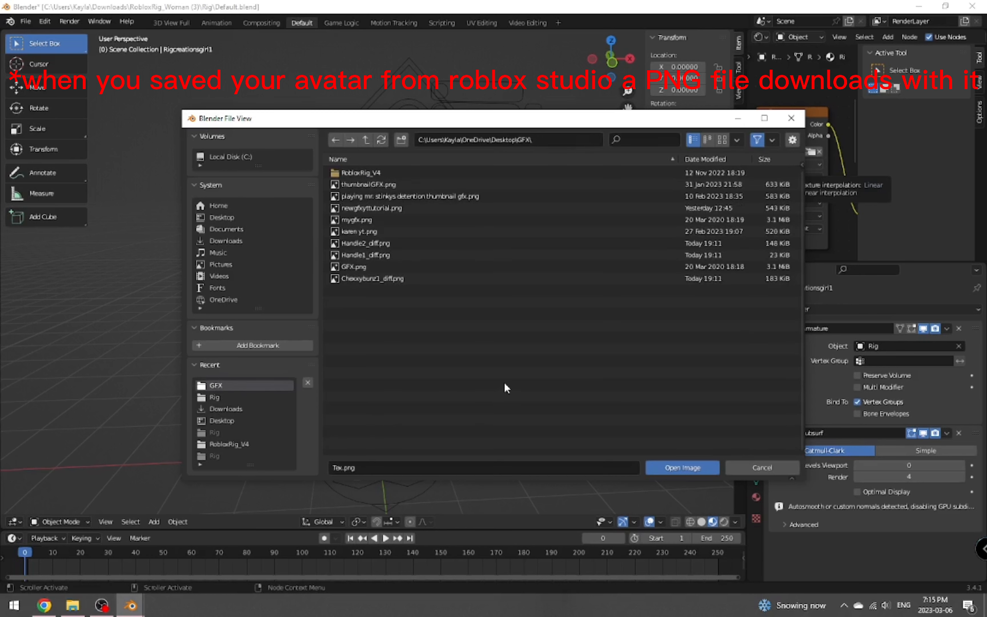
{"action": "left_click", "coordinate": [398, 280]}
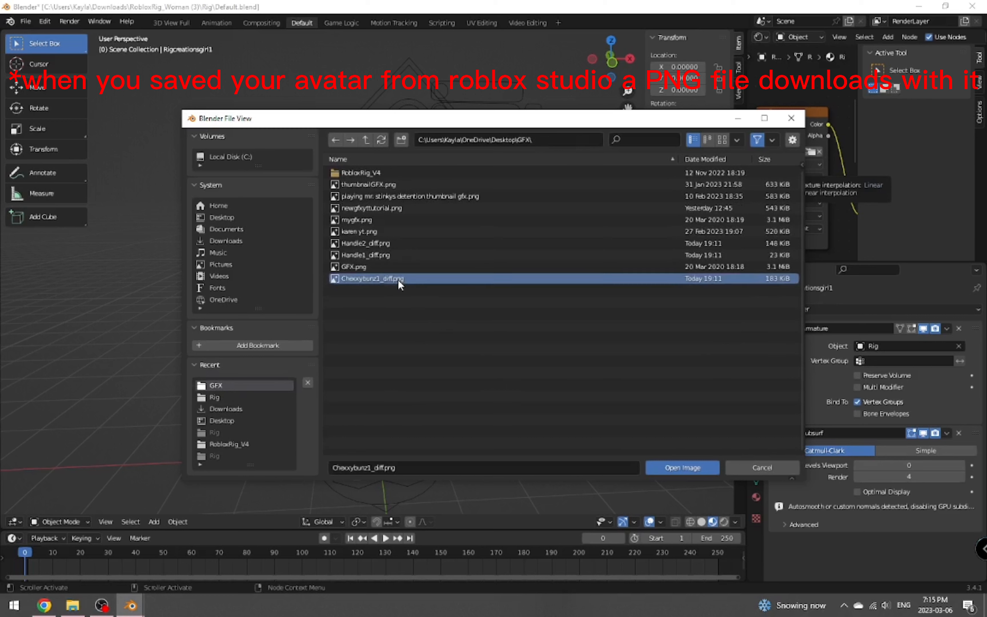
{"action": "left_click", "coordinate": [663, 468]}
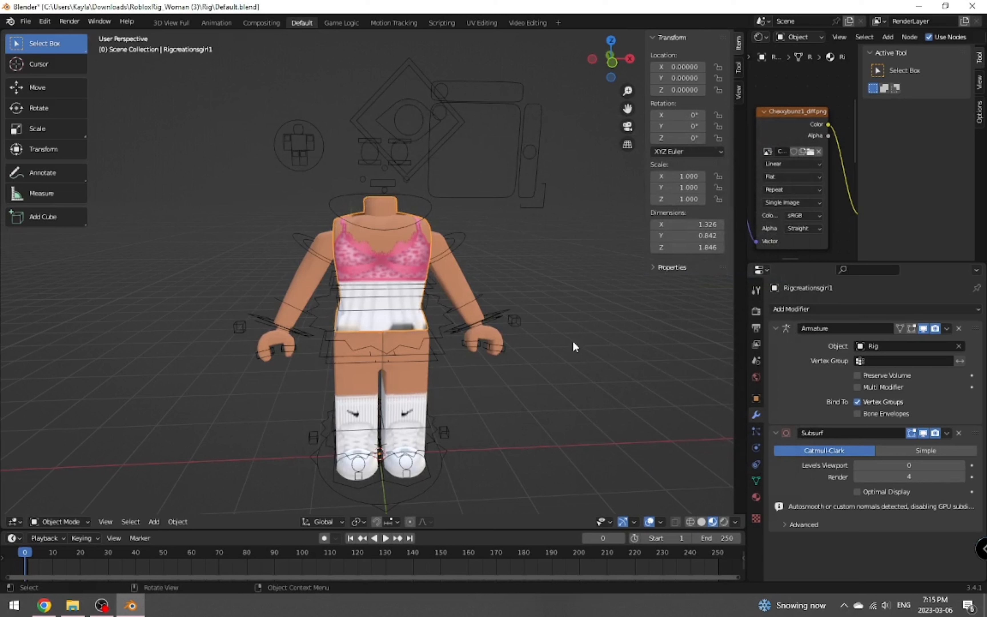
Step: Import gfxhead.obj from the GFX folder as a Wavefront OBJ
{"action": "left_click", "coordinate": [490, 295]}
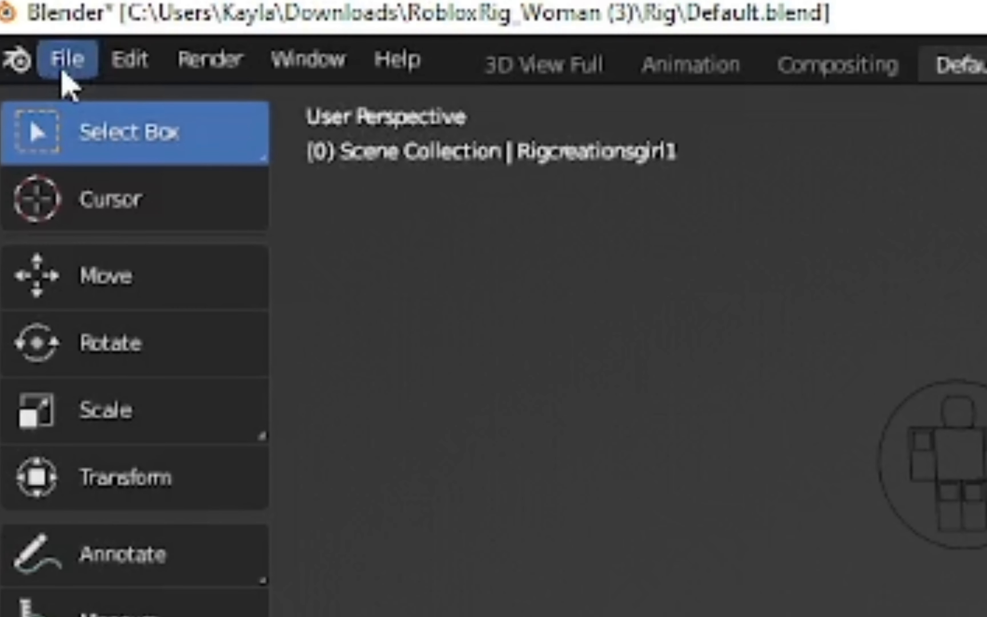
{"action": "left_click", "coordinate": [65, 73]}
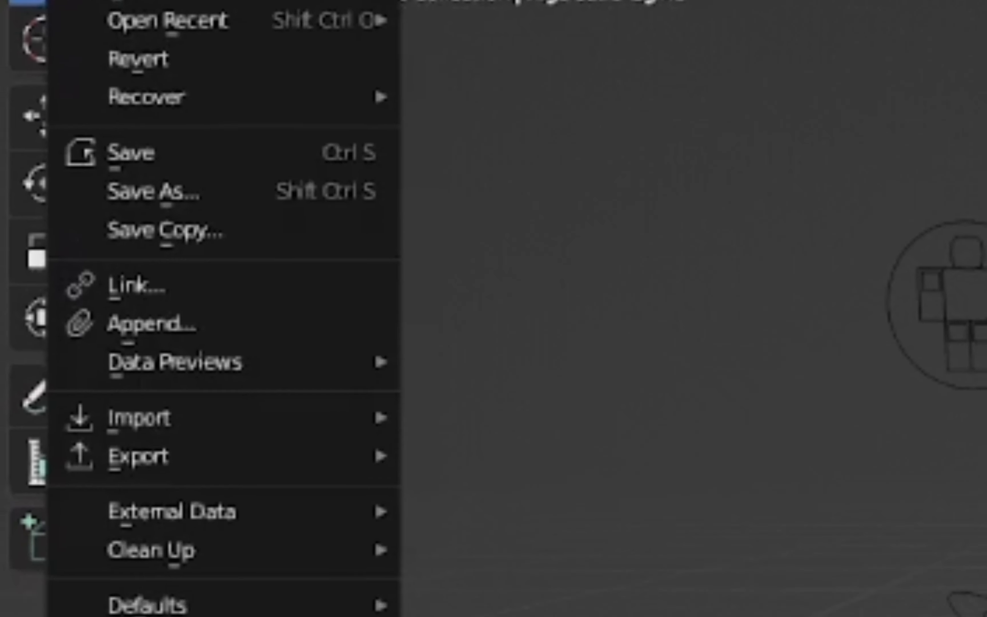
{"action": "mouse_move", "coordinate": [162, 280]}
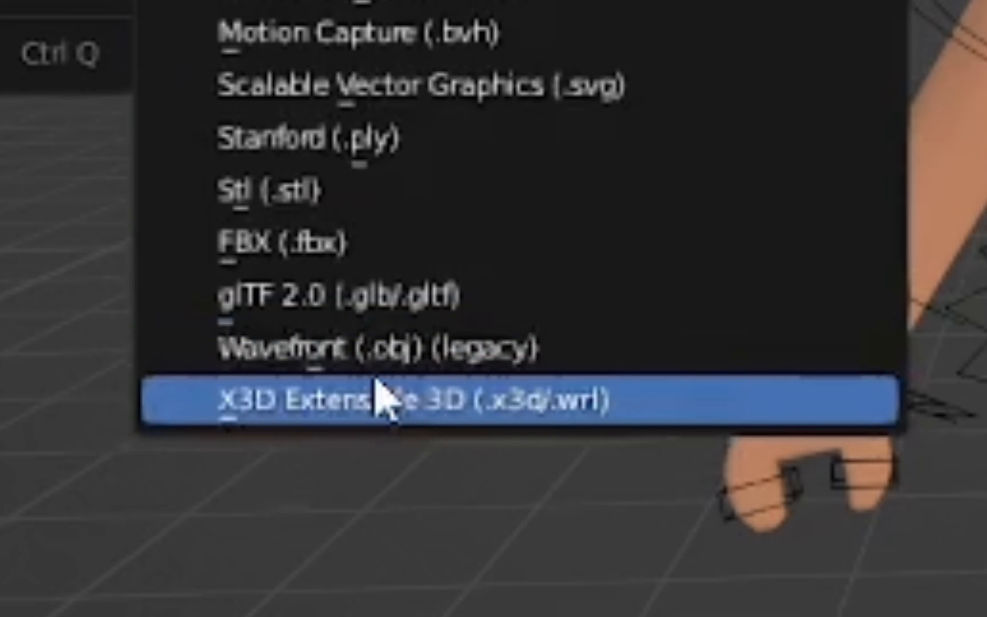
{"action": "left_click", "coordinate": [443, 359]}
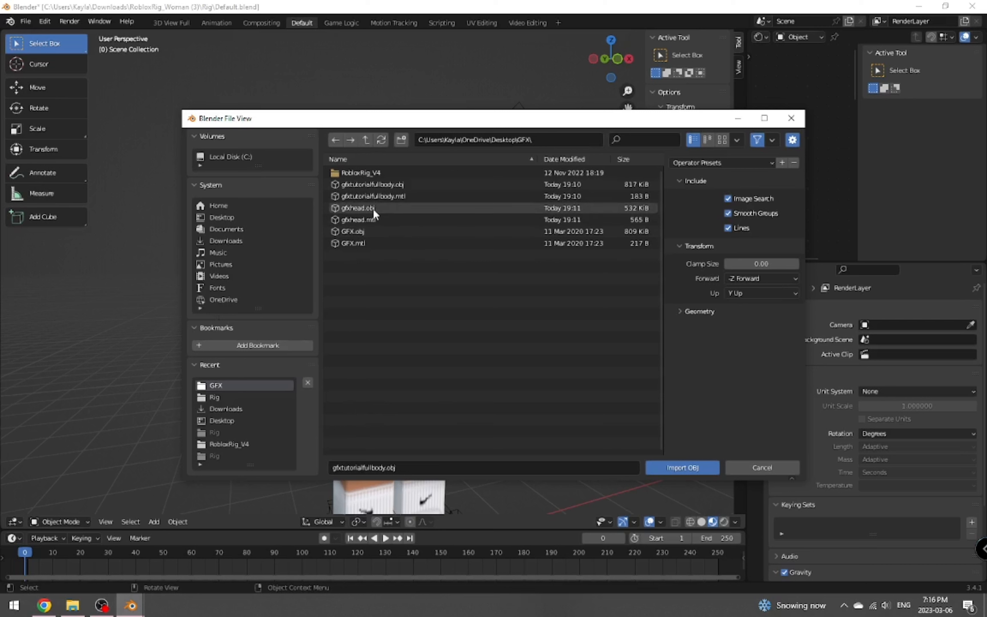
{"action": "left_click", "coordinate": [399, 208]}
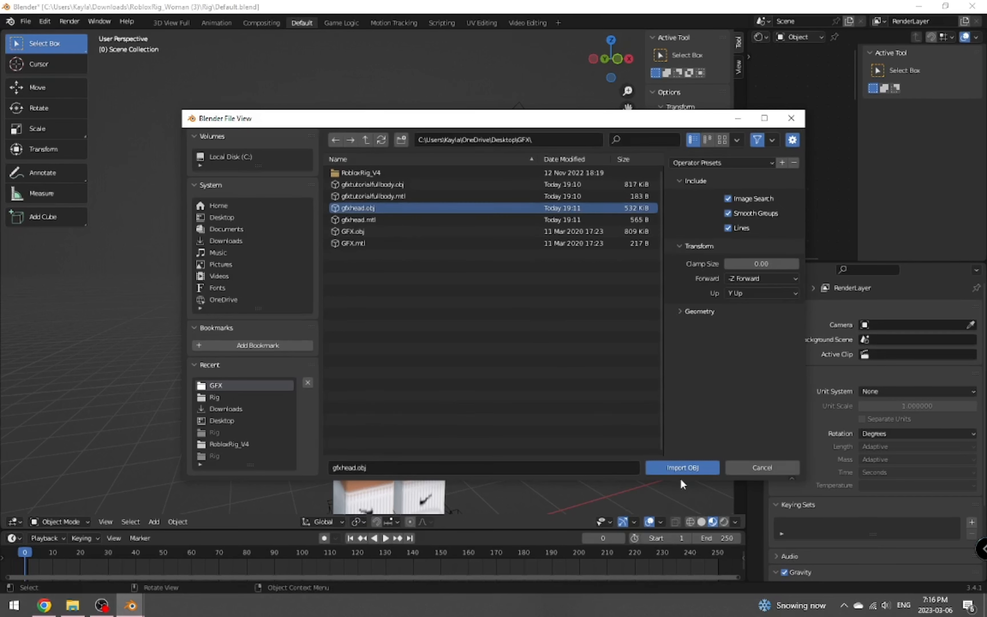
{"action": "left_click", "coordinate": [682, 469]}
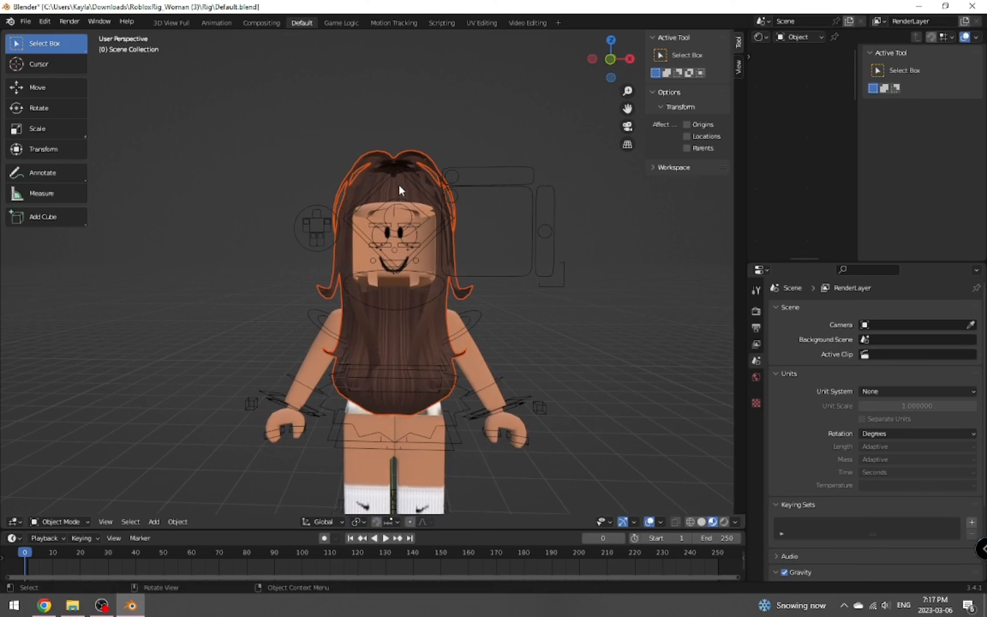
Step: Set the blend mode of the imported head's Handle1Mtl.001 material to Alpha Clip in its Viewport Display settings
{"action": "left_click", "coordinate": [399, 185]}
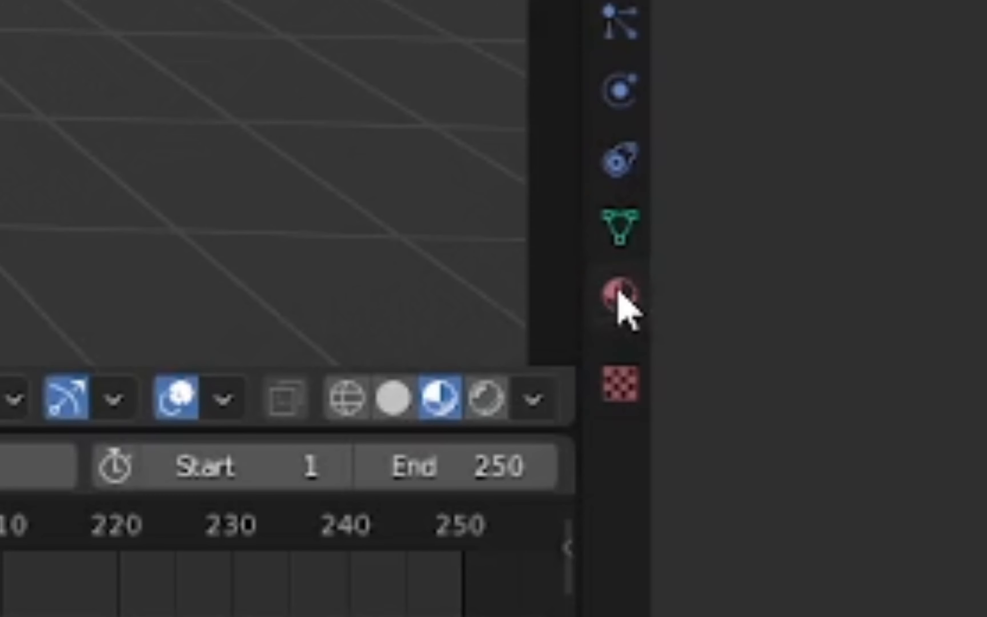
{"action": "left_click", "coordinate": [619, 293]}
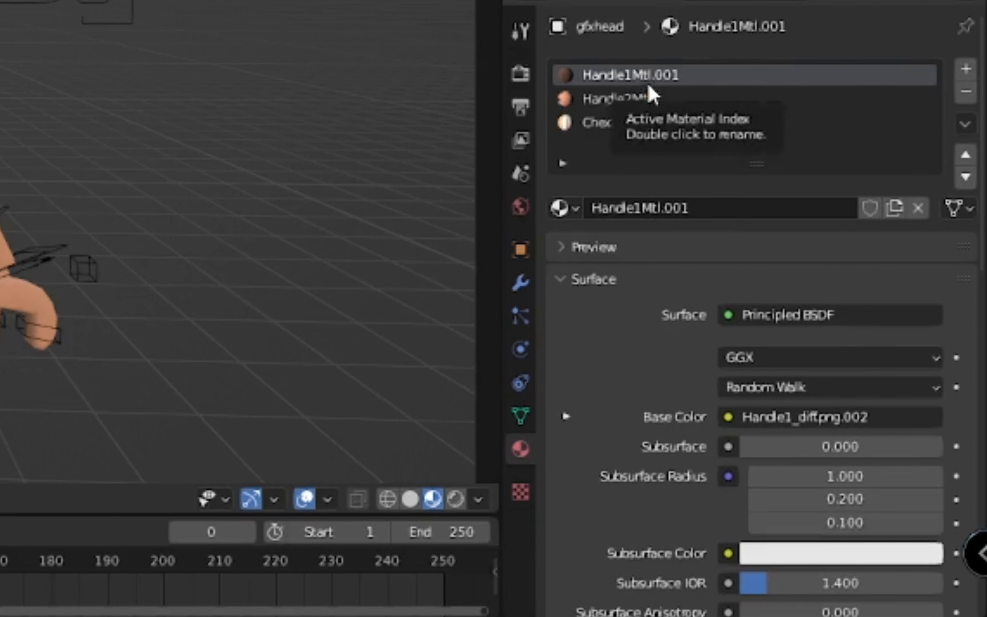
{"action": "scroll", "coordinate": [696, 249], "scroll_direction": "down", "scroll_amount": 12}
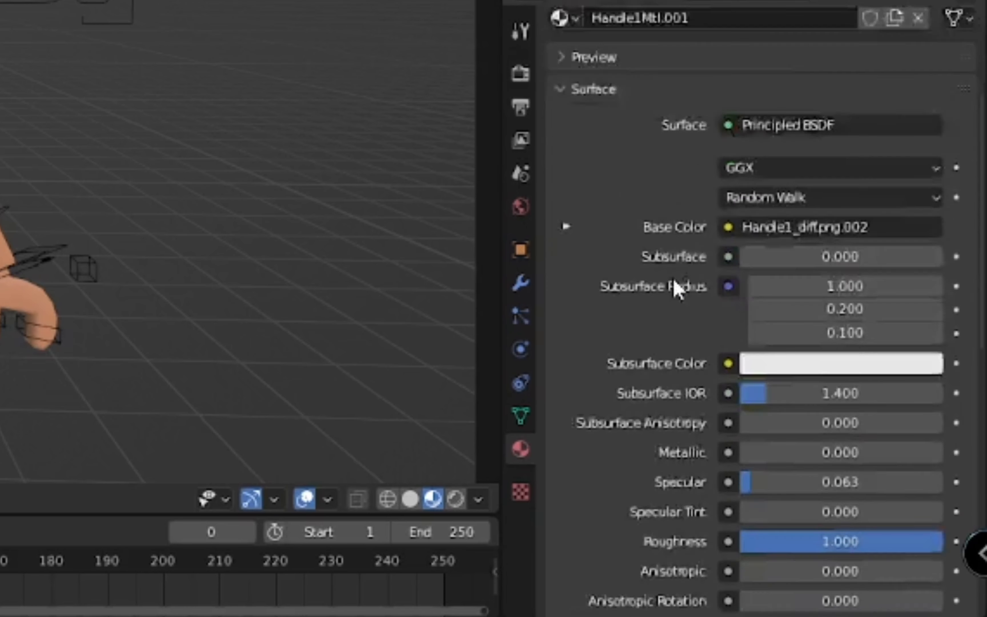
{"action": "scroll", "coordinate": [680, 286], "scroll_direction": "down", "scroll_amount": 10}
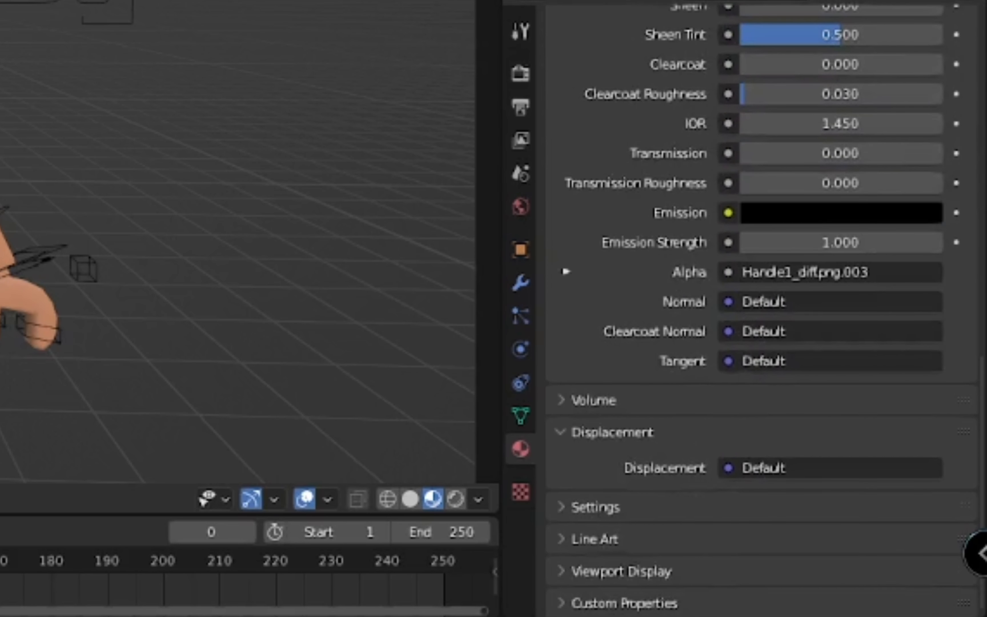
{"action": "left_click", "coordinate": [649, 571]}
{"action": "scroll", "coordinate": [693, 469], "scroll_direction": "down", "scroll_amount": 8}
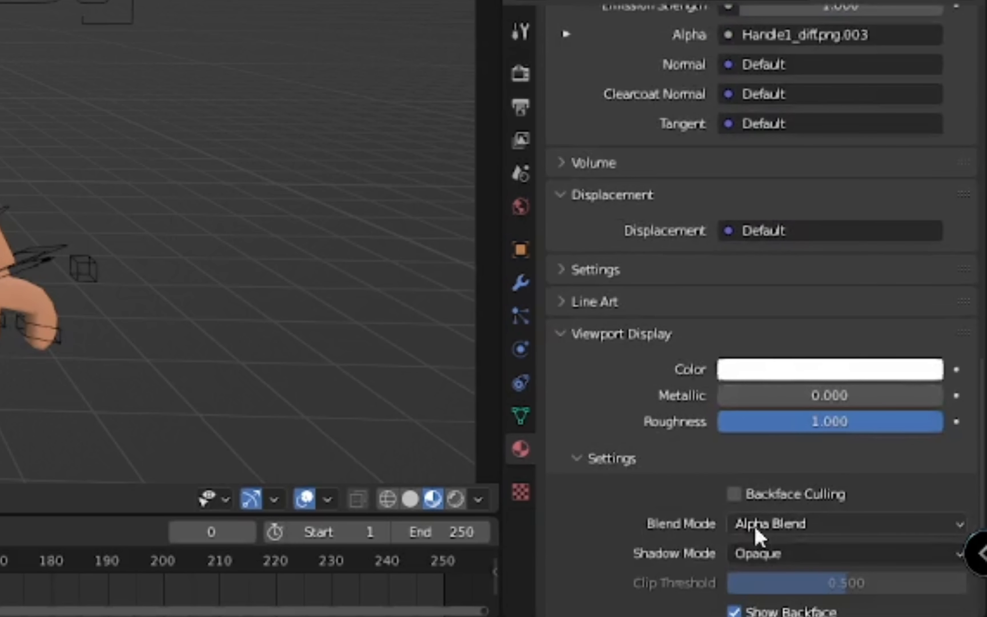
{"action": "left_click", "coordinate": [780, 526]}
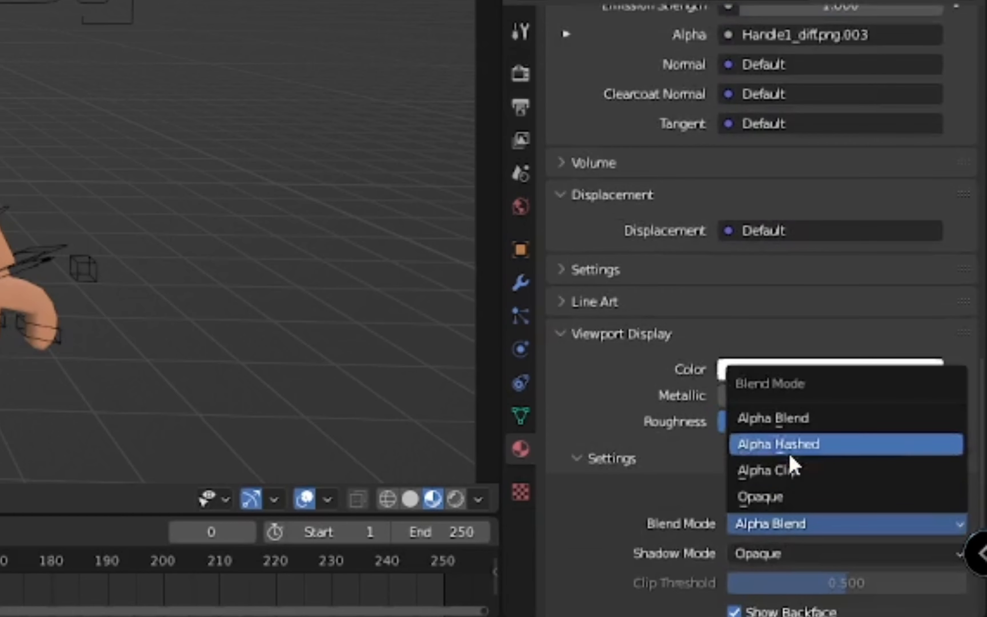
{"action": "left_click", "coordinate": [789, 469]}
Step: Set the blend mode of the head's Handle2Mtl material to Alpha Clip
{"action": "scroll", "coordinate": [652, 265], "scroll_direction": "up", "scroll_amount": 18}
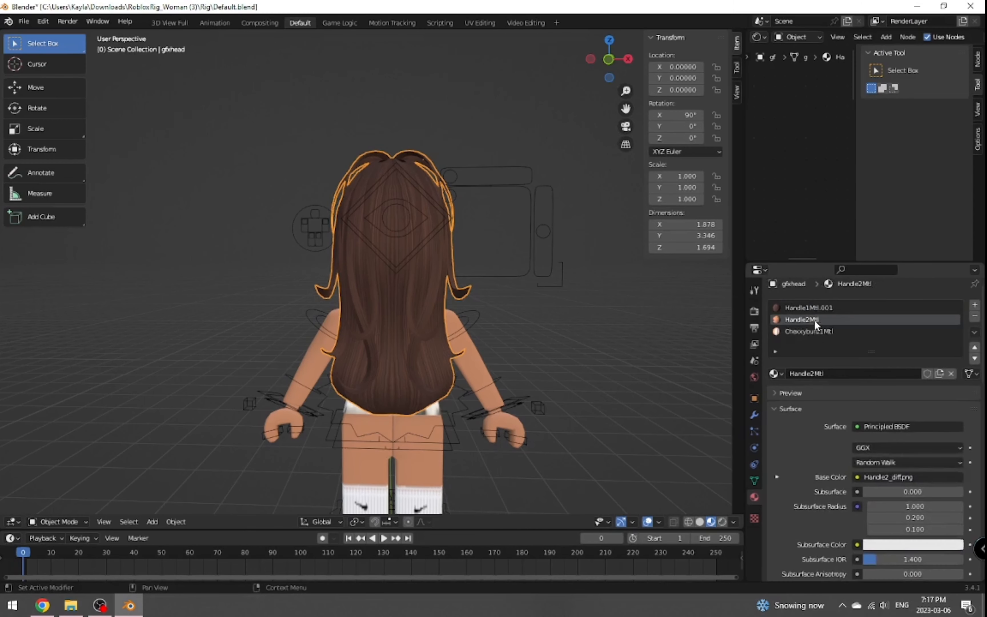
{"action": "scroll", "coordinate": [747, 313], "scroll_direction": "down", "scroll_amount": 15}
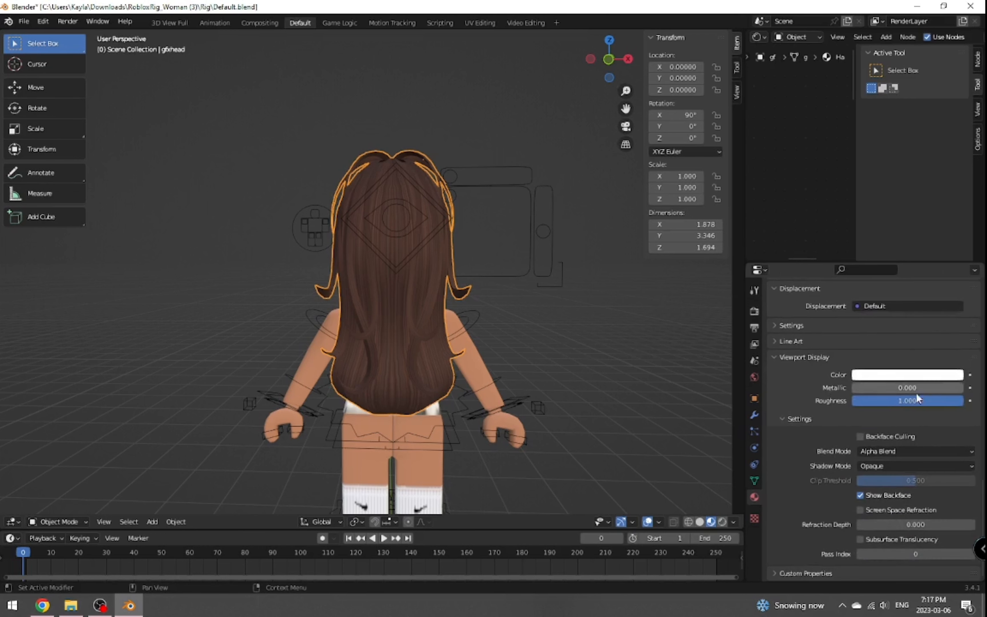
{"action": "left_click", "coordinate": [874, 452]}
{"action": "left_click", "coordinate": [876, 484]}
Step: Set the blend mode of the head's third material, the Chexxybunz1 one, to Alpha Clip
{"action": "scroll", "coordinate": [850, 356], "scroll_direction": "up", "scroll_amount": 18}
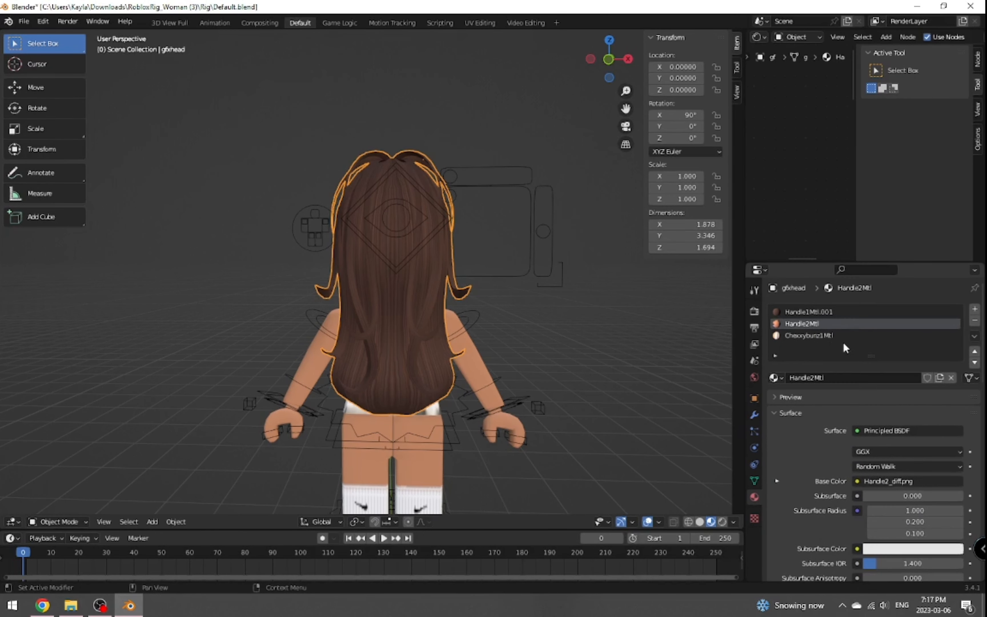
{"action": "left_click", "coordinate": [841, 337]}
{"action": "scroll", "coordinate": [852, 389], "scroll_direction": "down", "scroll_amount": 15}
{"action": "scroll", "coordinate": [891, 495], "scroll_direction": "down", "scroll_amount": 4}
{"action": "left_click", "coordinate": [890, 468]}
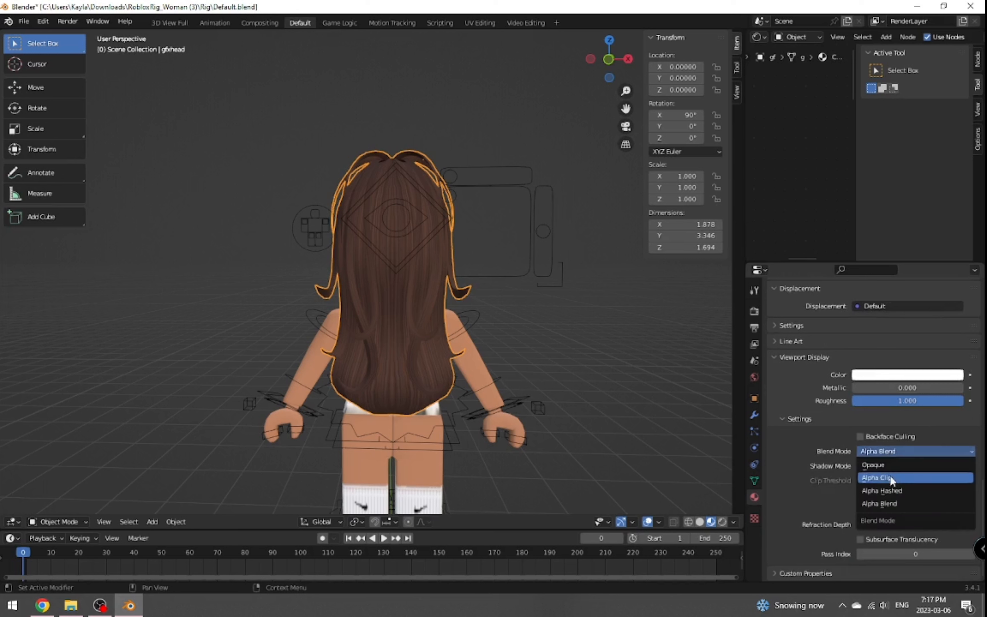
{"action": "left_click", "coordinate": [889, 475]}
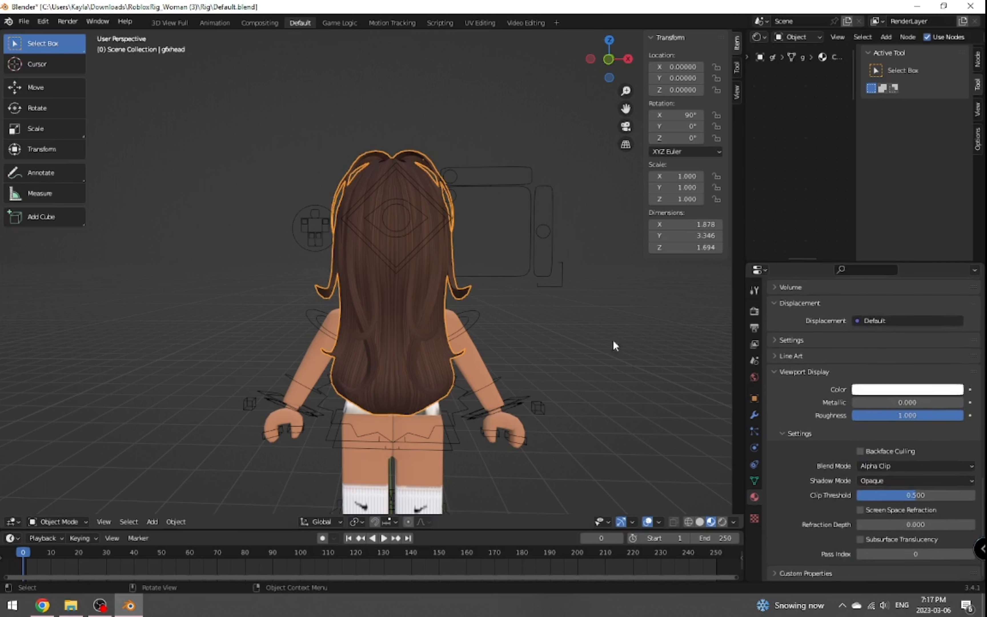
Step: Set the imported head's Z rotation to 180° and deselect it
{"action": "left_click", "coordinate": [686, 138]}
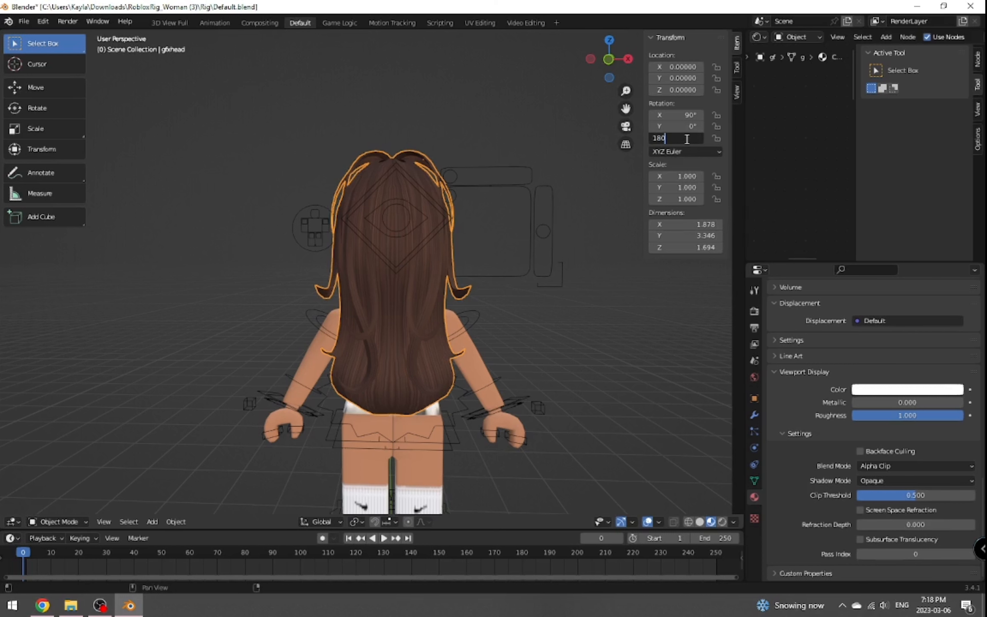
{"action": "key", "text": "Return"}
{"action": "left_click", "coordinate": [572, 343]}
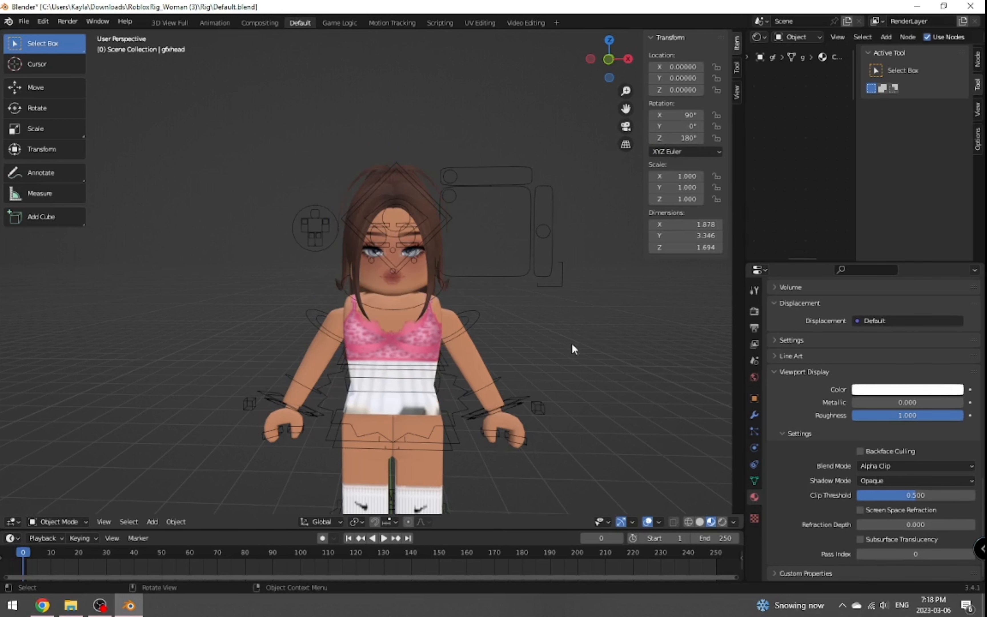
{"action": "right_click", "coordinate": [578, 348]}
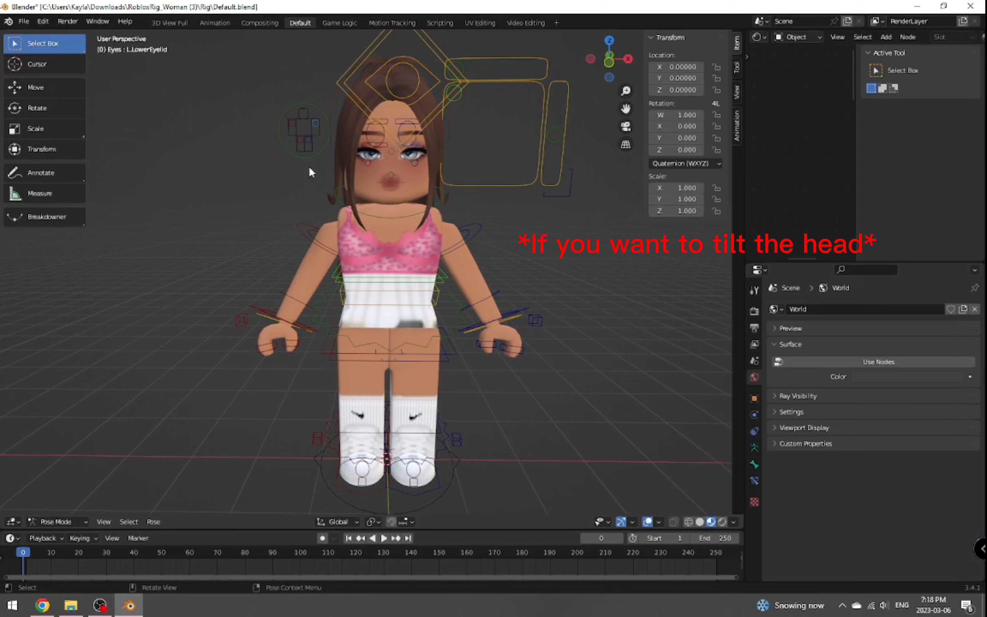
{"action": "left_click", "coordinate": [394, 354]}
{"action": "left_click", "coordinate": [632, 384]}
{"action": "left_click", "coordinate": [394, 263]}
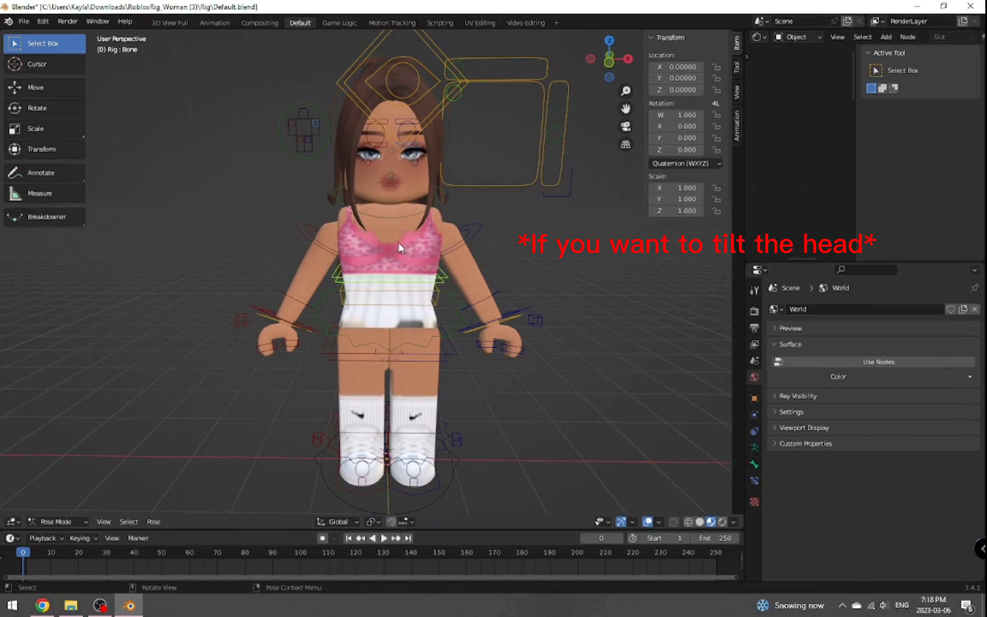
{"action": "left_click", "coordinate": [399, 243]}
Step: Select the gfxhead object and set its origin to geometry by searching for the Origin to Geometry command
{"action": "left_click", "coordinate": [366, 98]}
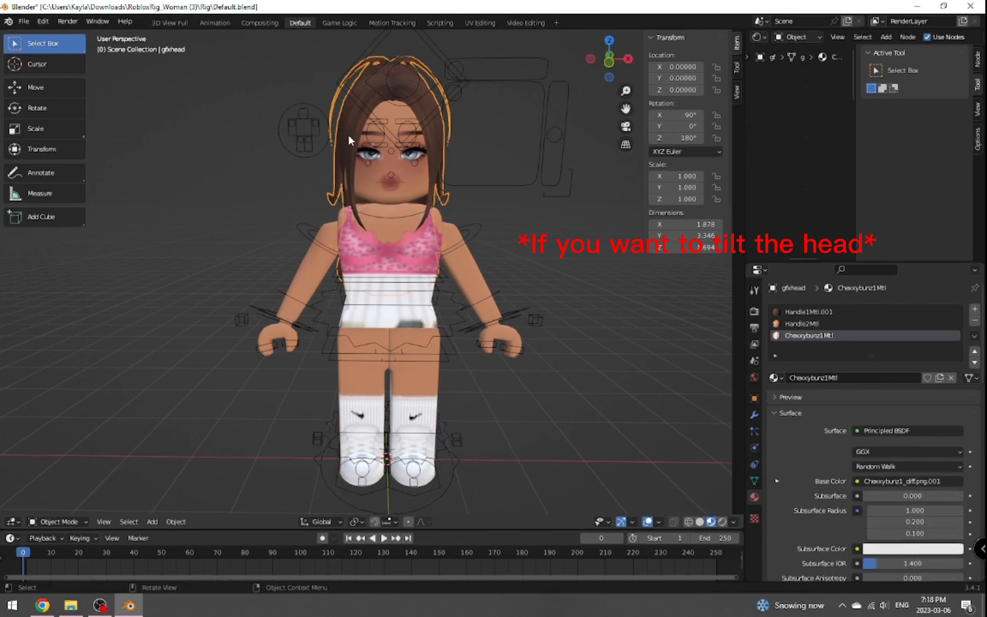
{"action": "left_click", "coordinate": [43, 21]}
{"action": "left_click", "coordinate": [89, 129]}
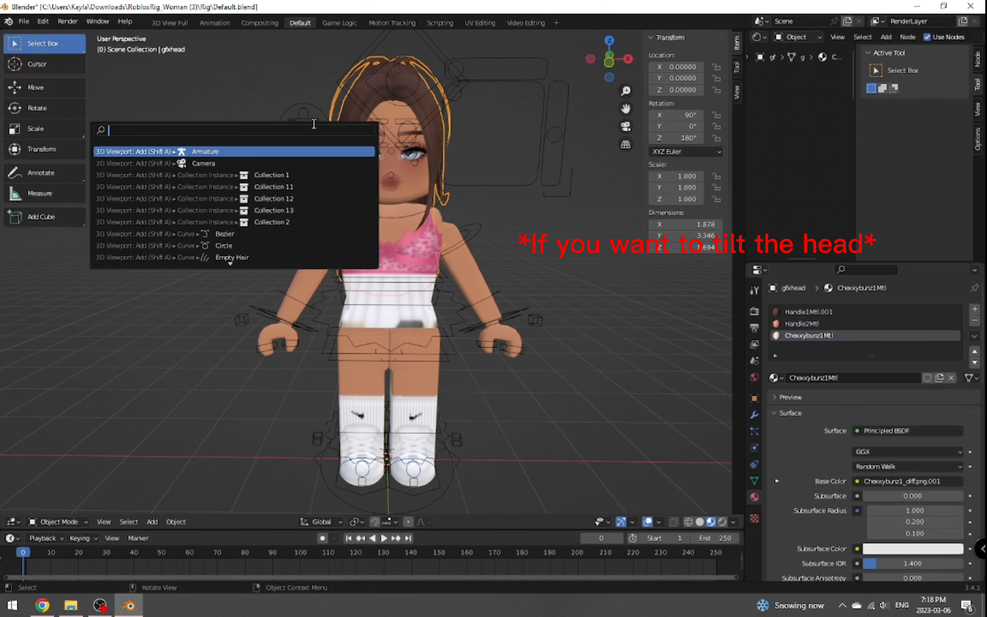
{"action": "type", "text": "origin to geo"}
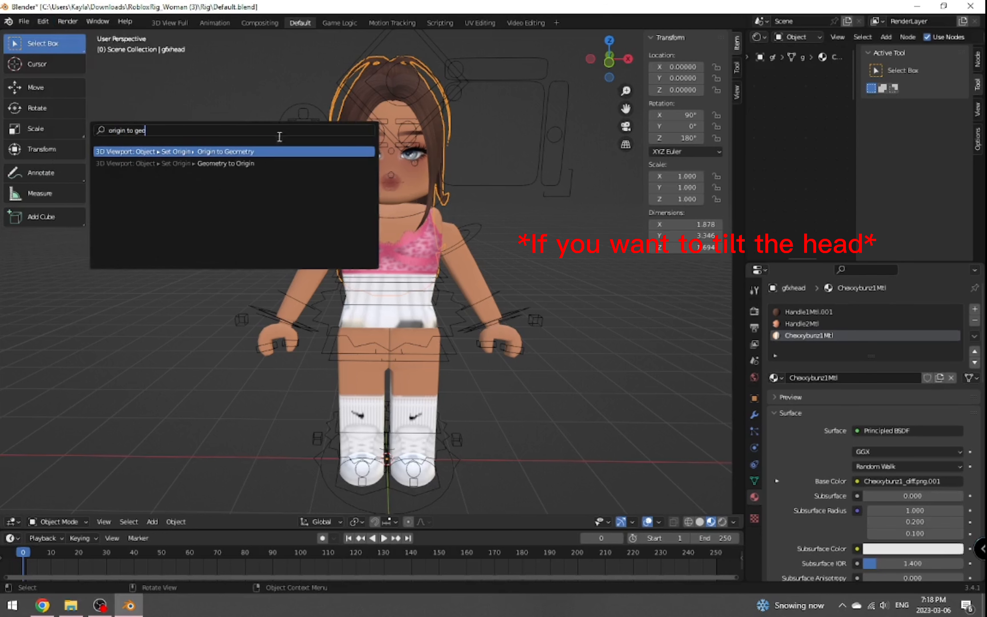
{"action": "left_click", "coordinate": [252, 151]}
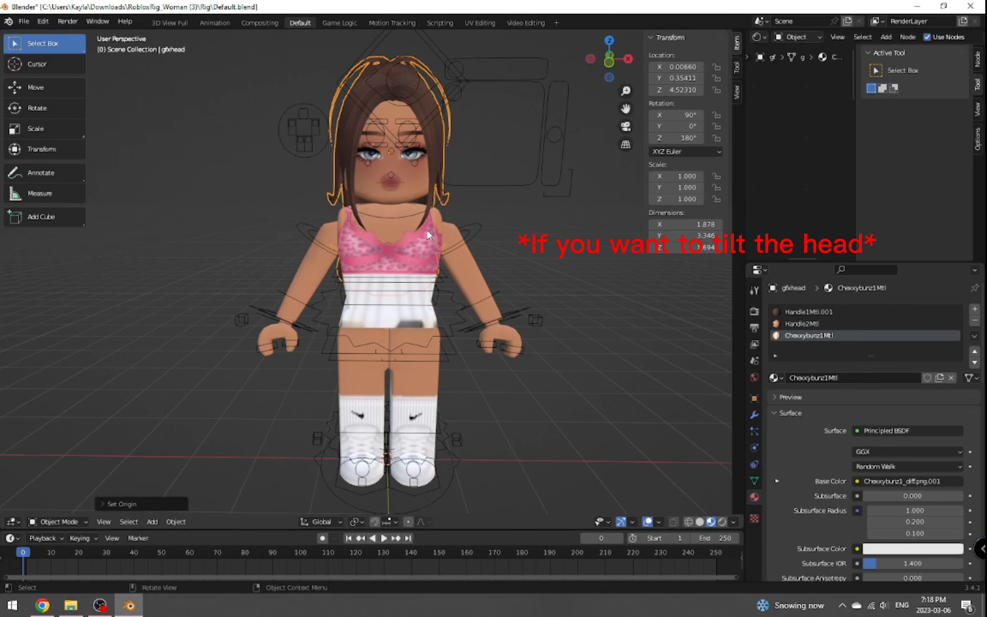
Step: Try raising the head along the Z axis to about 4.95 with the Move tool, and undo the move
{"action": "left_click", "coordinate": [36, 87]}
{"action": "left_click_drag", "start_coordinate": [390, 106], "coordinate": [390, 67]}
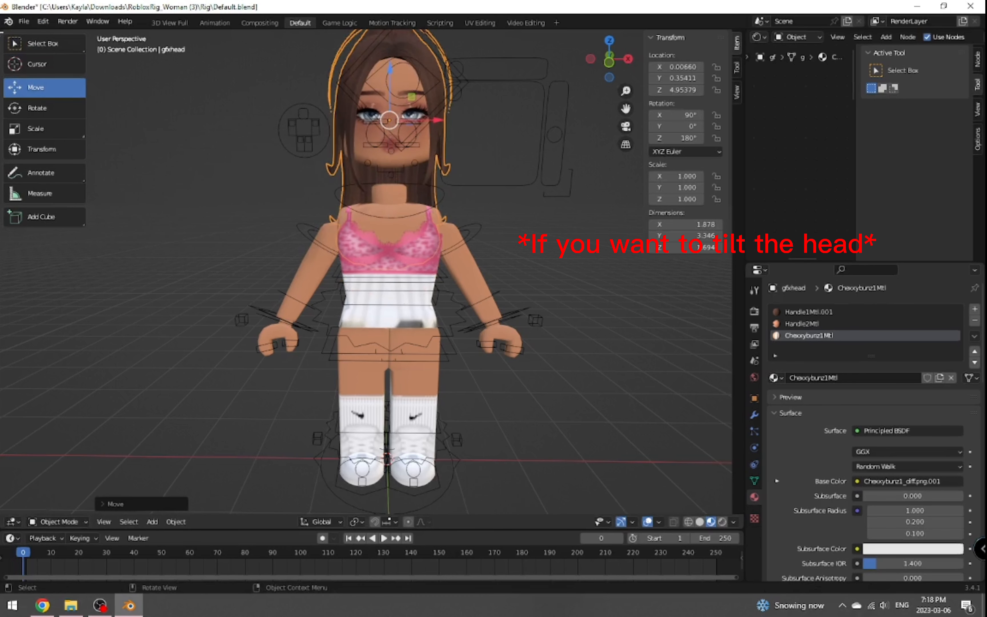
{"action": "left_click", "coordinate": [45, 24]}
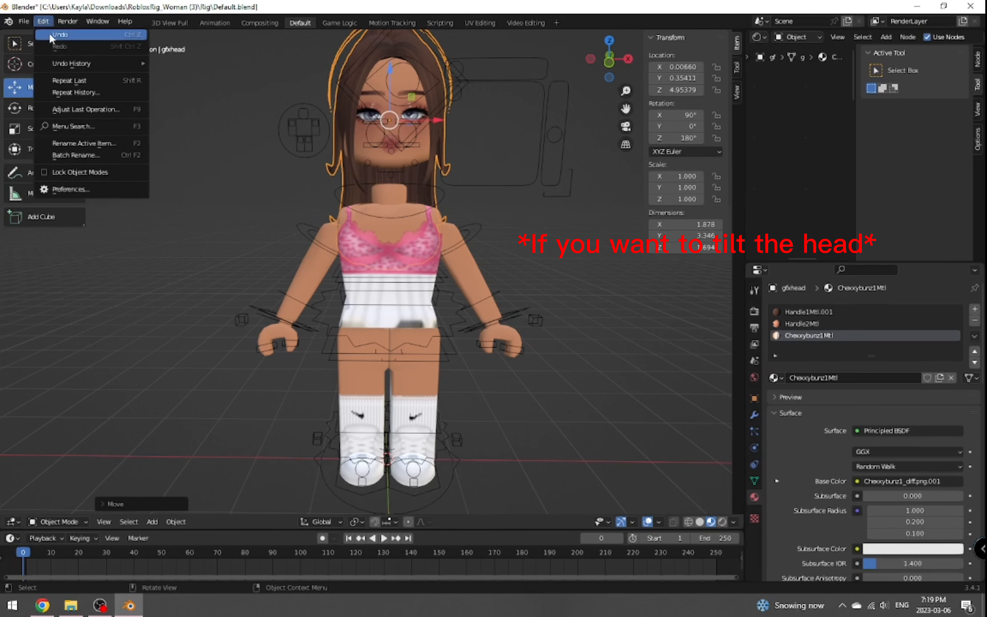
{"action": "left_click", "coordinate": [49, 33]}
{"action": "left_click", "coordinate": [289, 146]}
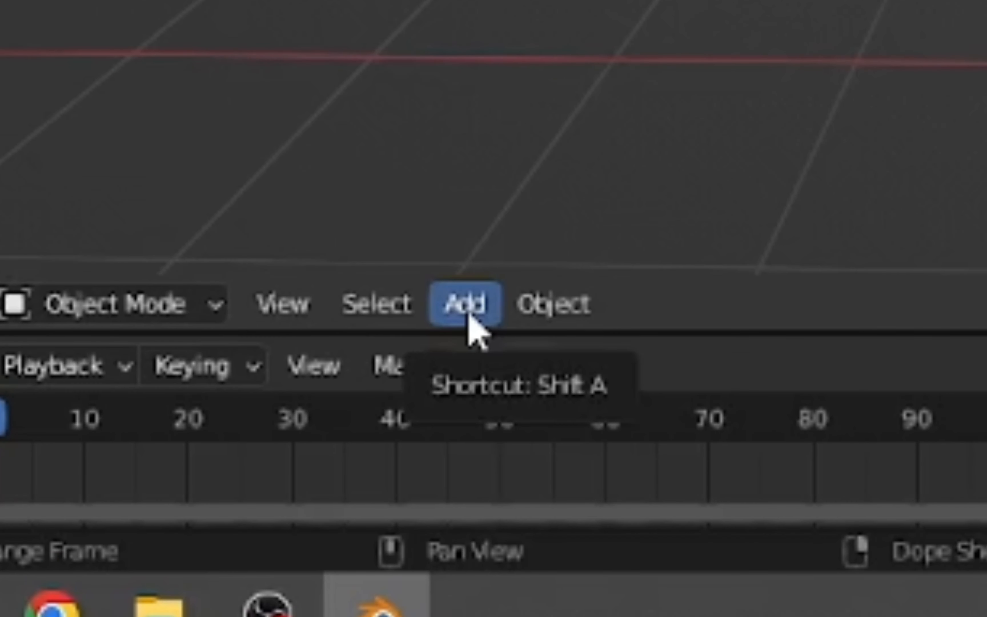
Step: Add a camera to the scene and look through it
{"action": "left_click", "coordinate": [467, 312]}
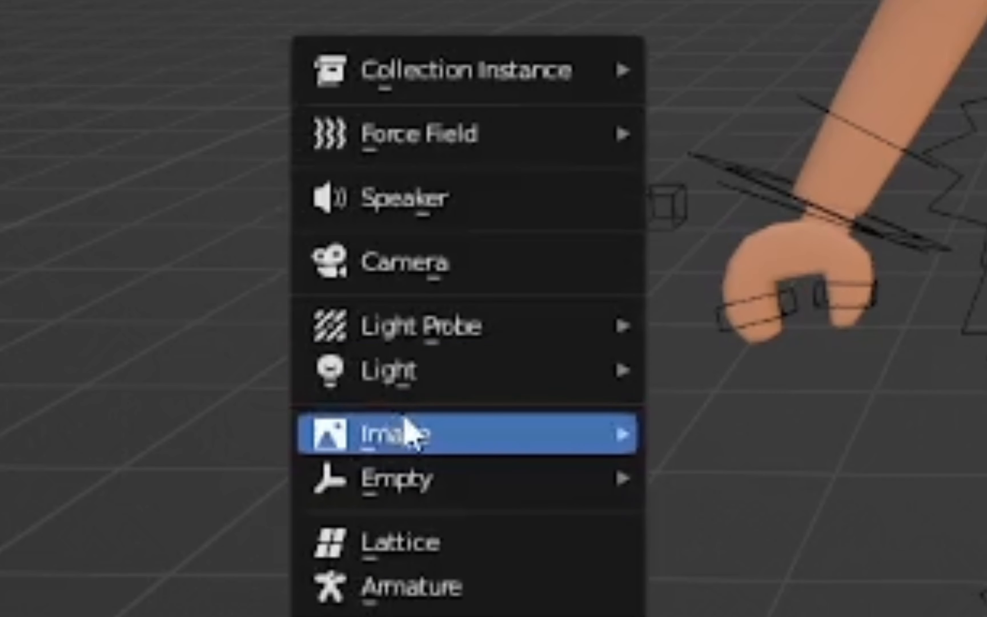
{"action": "left_click", "coordinate": [402, 269]}
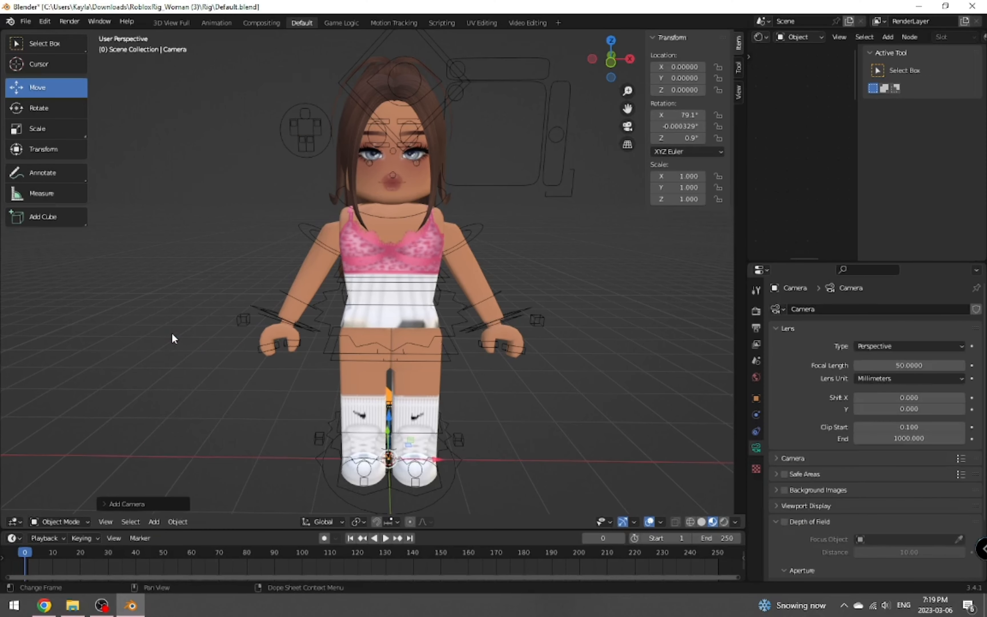
{"action": "left_click", "coordinate": [627, 127]}
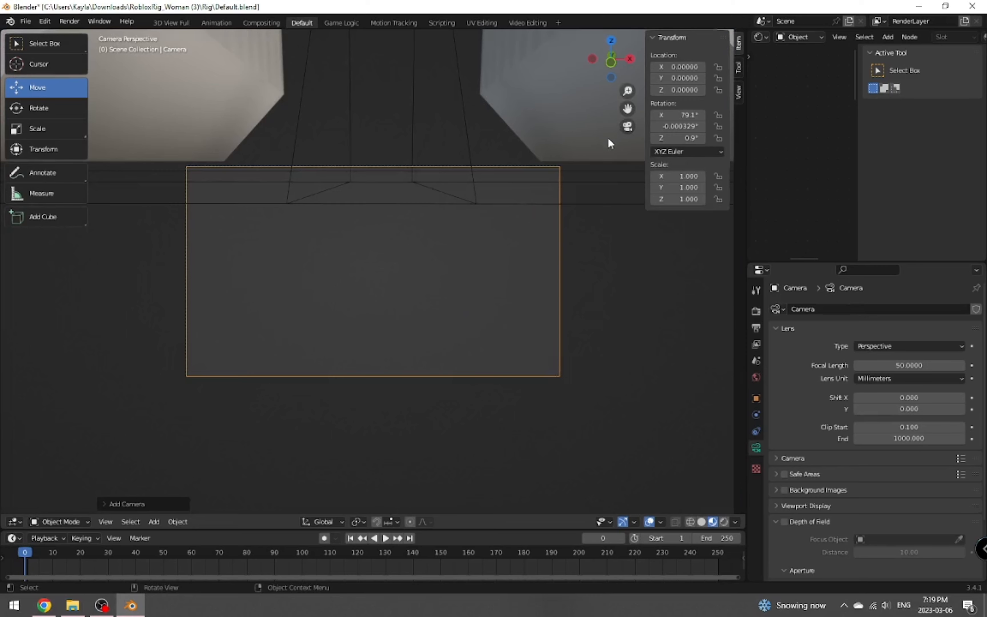
Step: Fly the camera back to about X -0.31, Y -8.78, Z 1.46, facing the front of the avatar
{"action": "key", "text": "shift"}
{"action": "key", "text": "shift+grave"}
{"action": "key", "text": "s"}
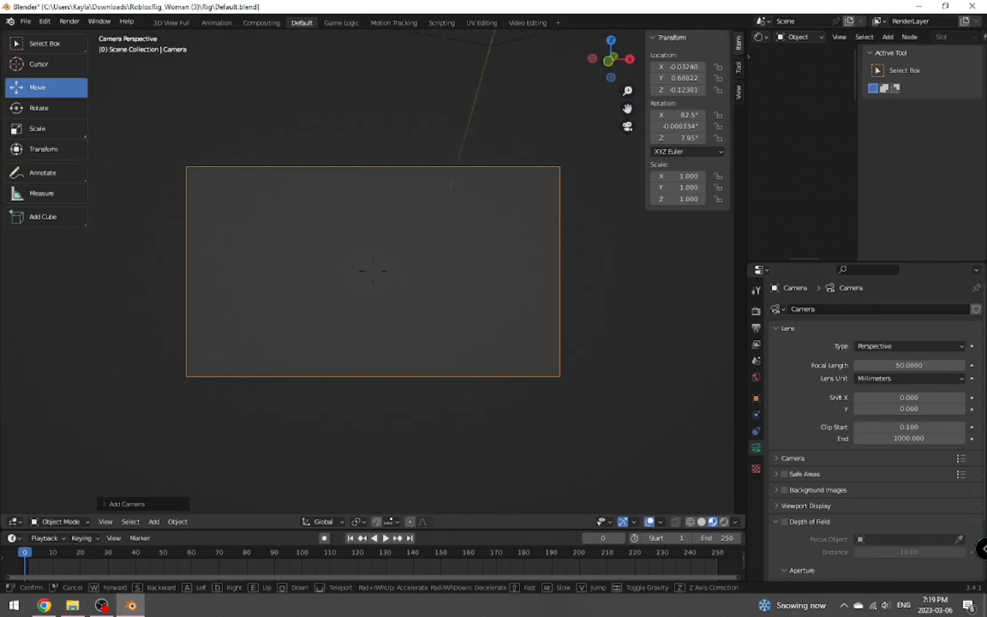
{"action": "key", "text": "s"}
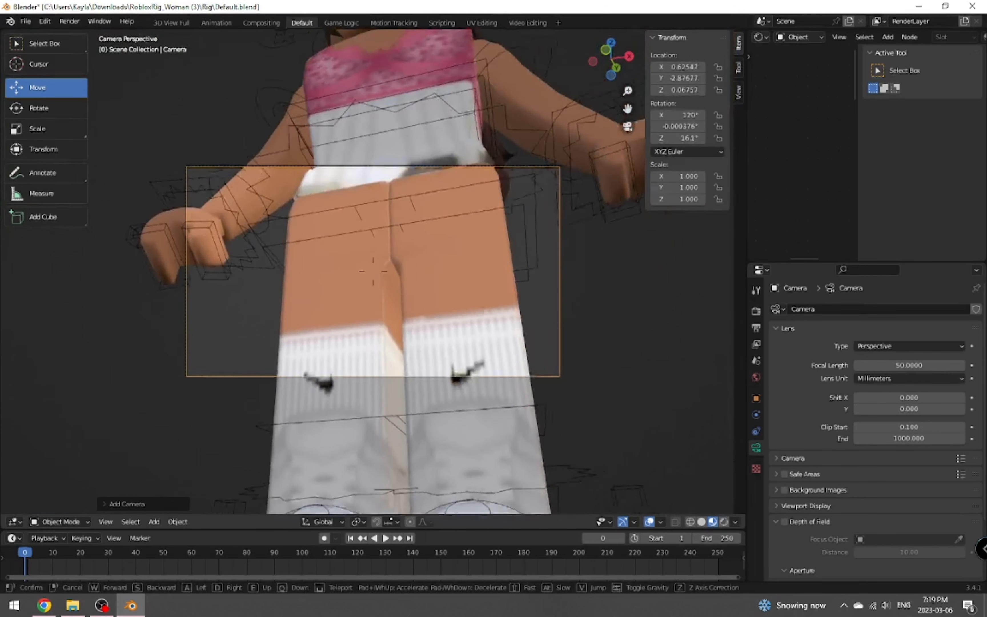
{"action": "key", "text": "s"}
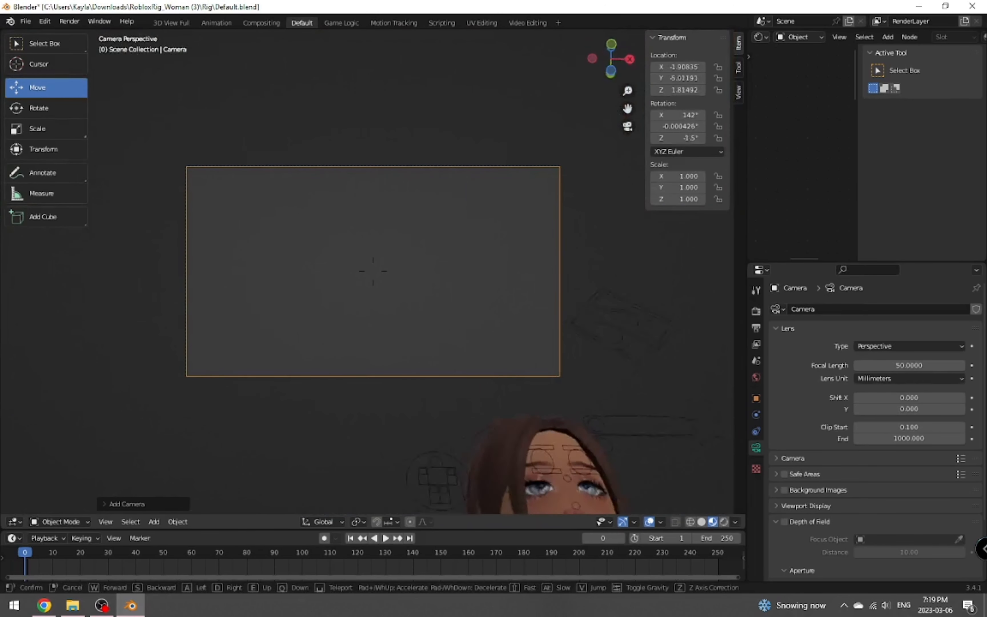
{"action": "key", "text": "s"}
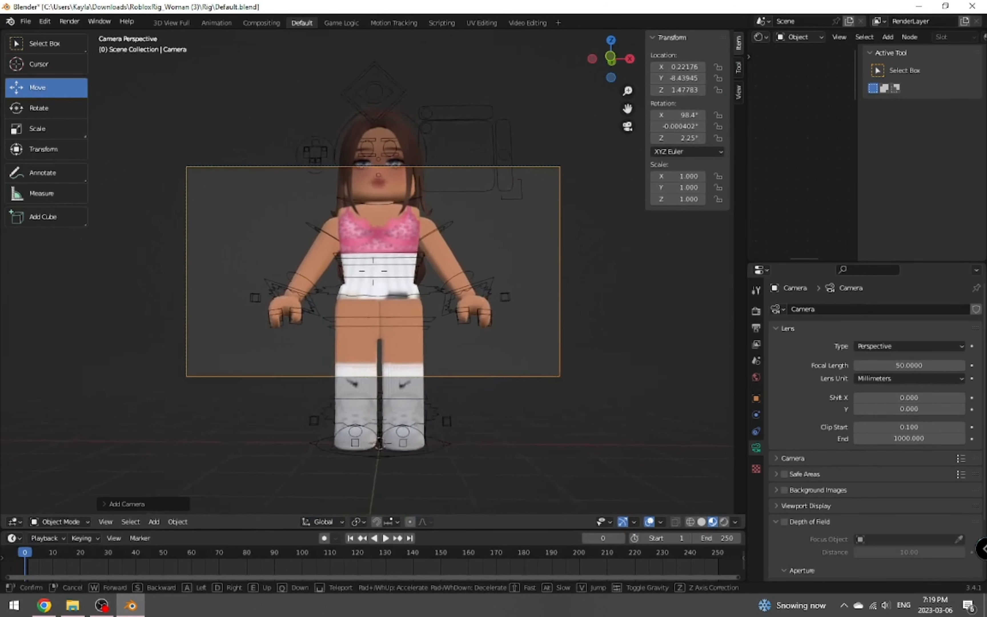
{"action": "key", "text": "w"}
{"action": "key", "text": "a"}
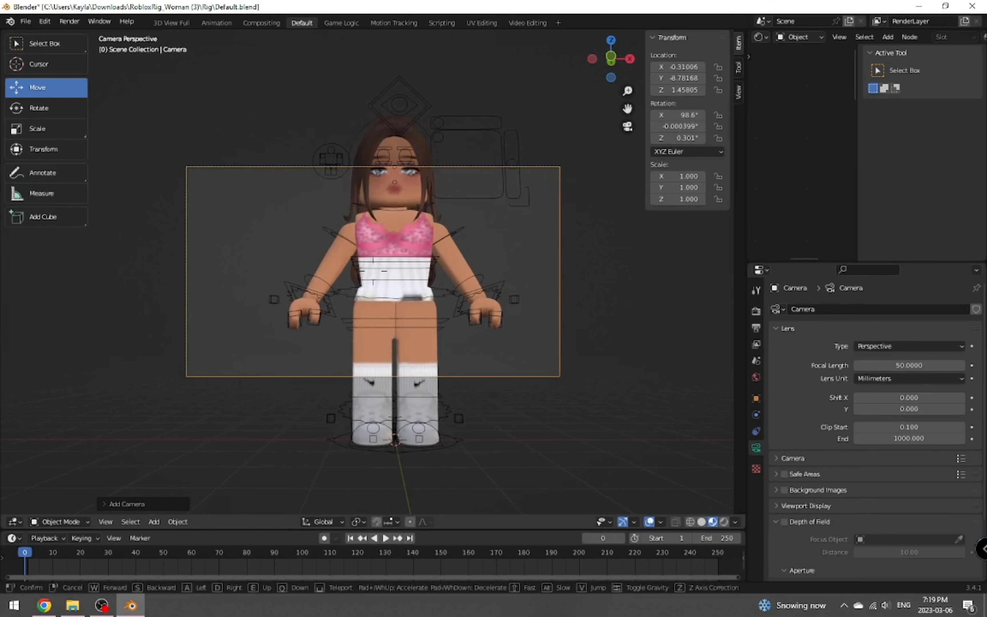
{"action": "left_click", "coordinate": [373, 271]}
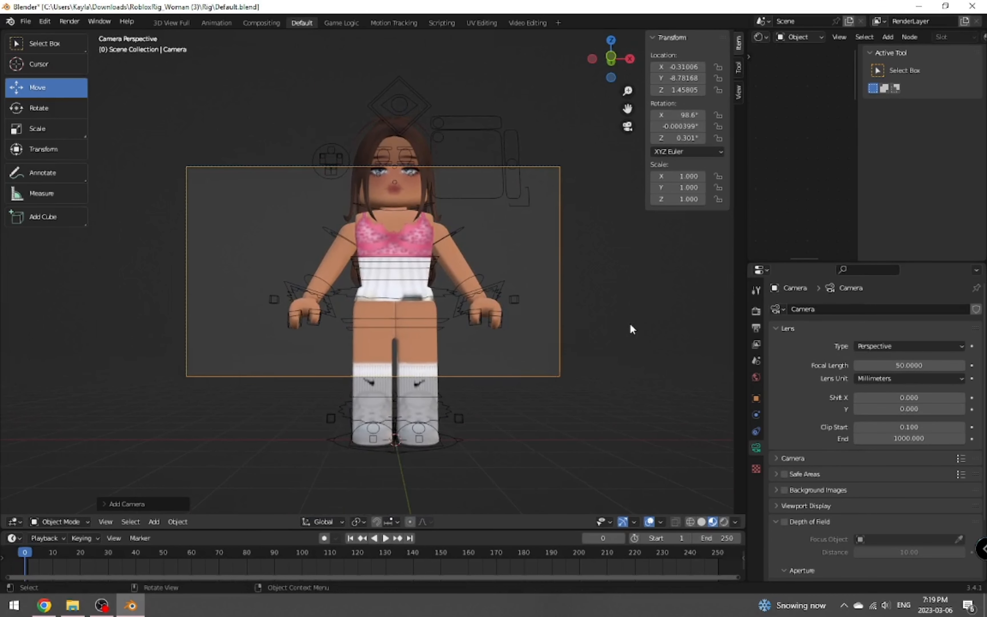
Step: Set the render output's X resolution to 1080 px
{"action": "left_click", "coordinate": [756, 328]}
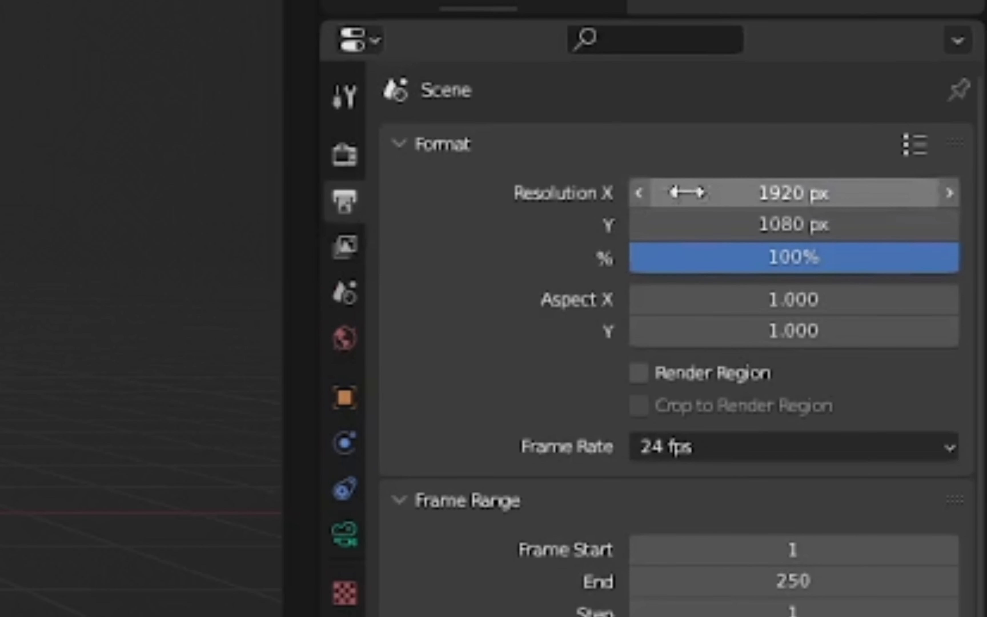
{"action": "left_click", "coordinate": [753, 199]}
{"action": "key", "text": "BackSpace"}
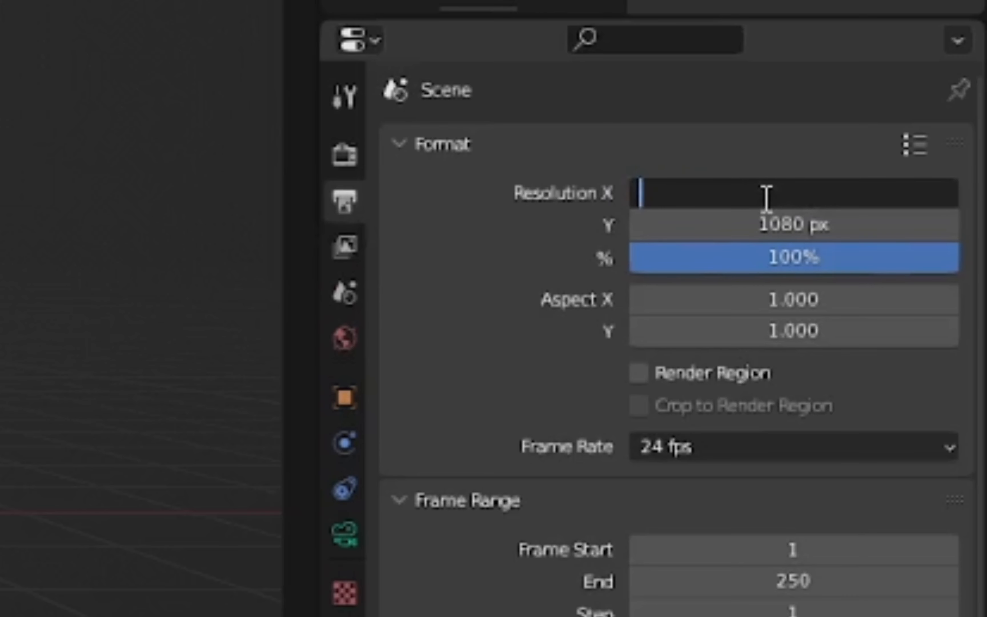
{"action": "type", "text": "1080"}
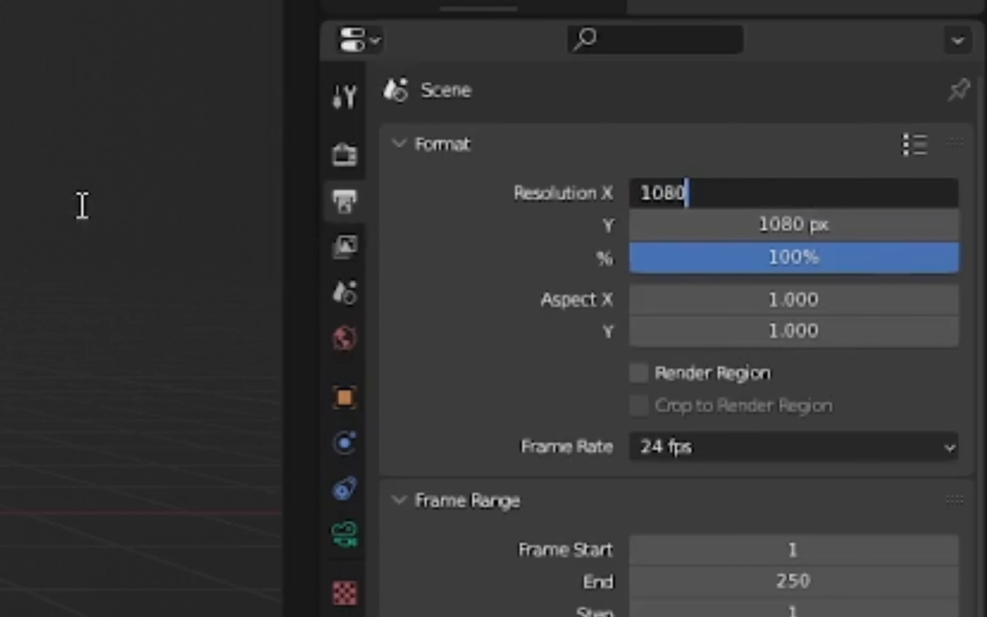
{"action": "key", "text": "Return"}
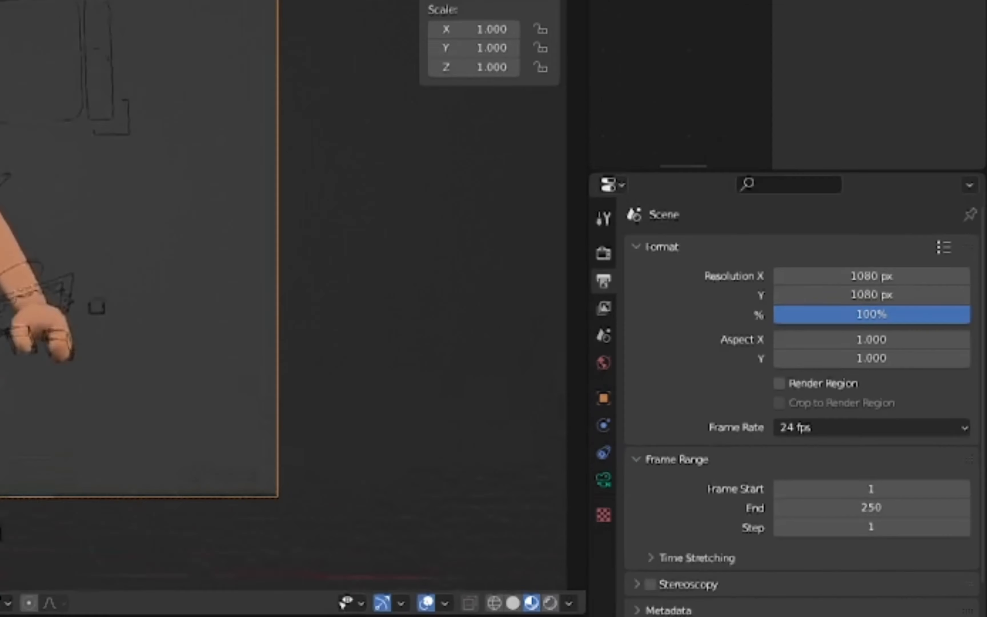
Step: Refly the camera to about X -0.06, Y -9.45, Z 3.55 so the whole avatar fits inside the square frame
{"action": "key", "text": "shift+grave"}
{"action": "key", "text": "s"}
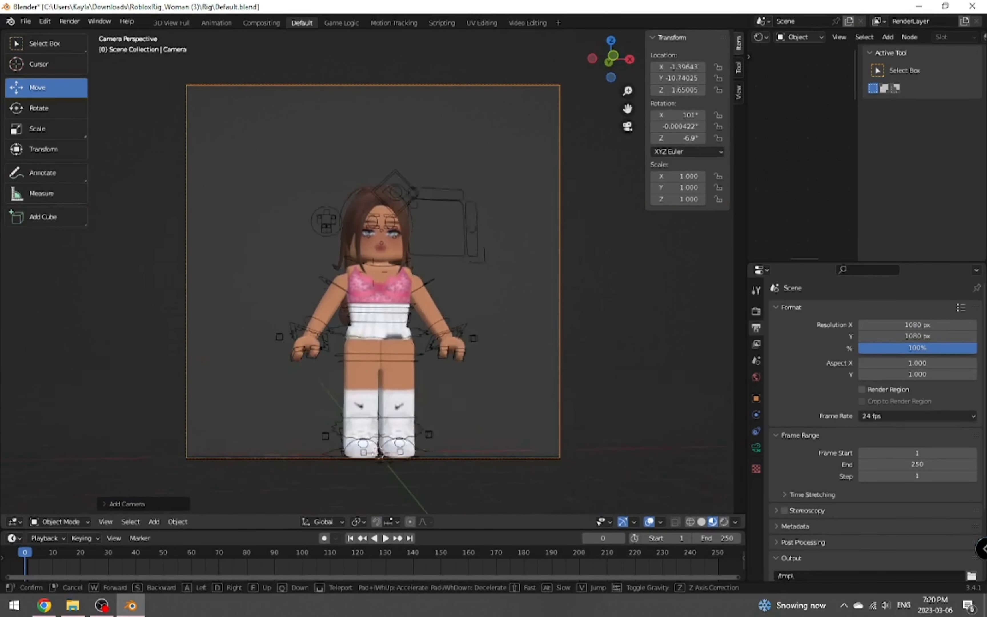
{"action": "key", "text": "d"}
{"action": "key", "text": "w"}
{"action": "key", "text": "s"}
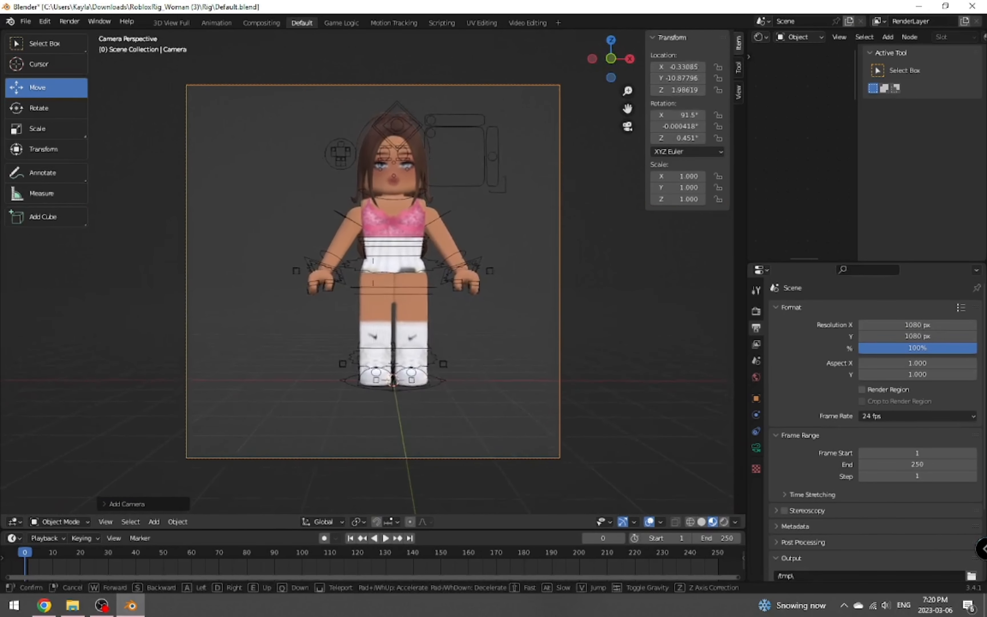
{"action": "key", "text": "w"}
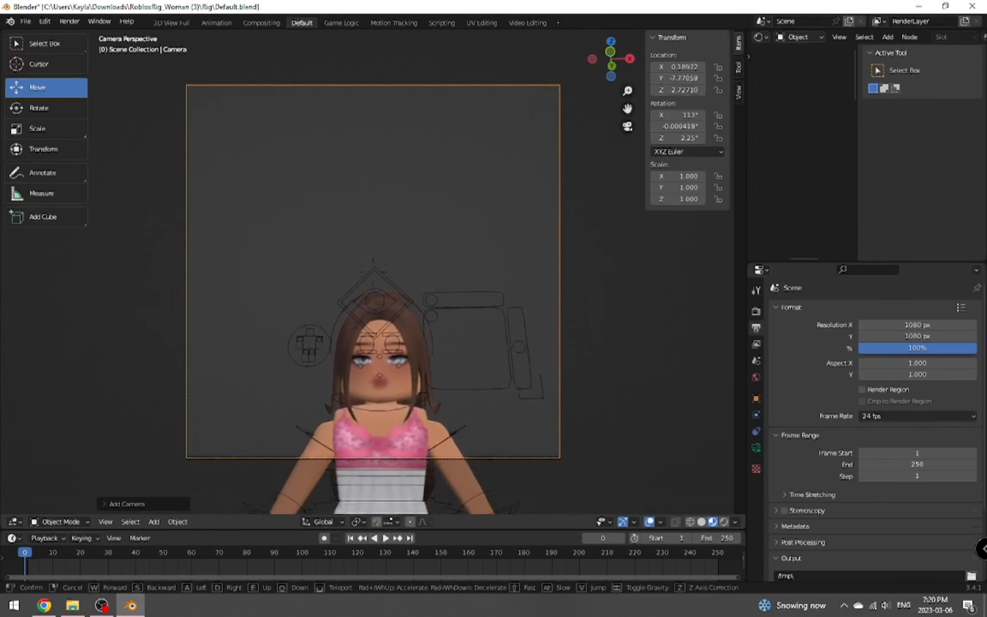
{"action": "key", "text": "Escape"}
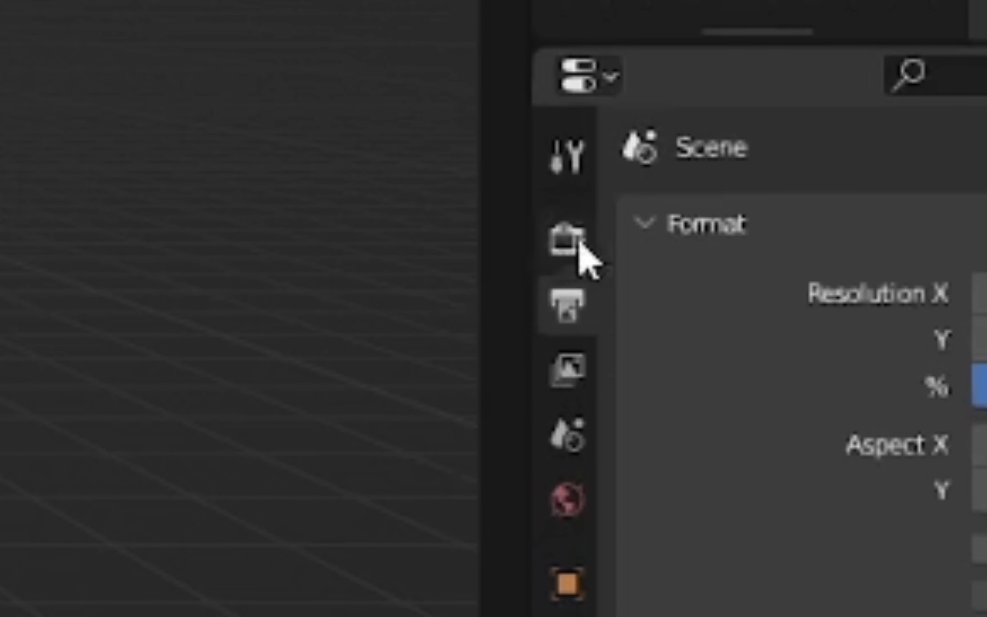
Step: Set the maximum transparent bounces to 0 in the render settings' Light Paths
{"action": "left_click", "coordinate": [568, 243]}
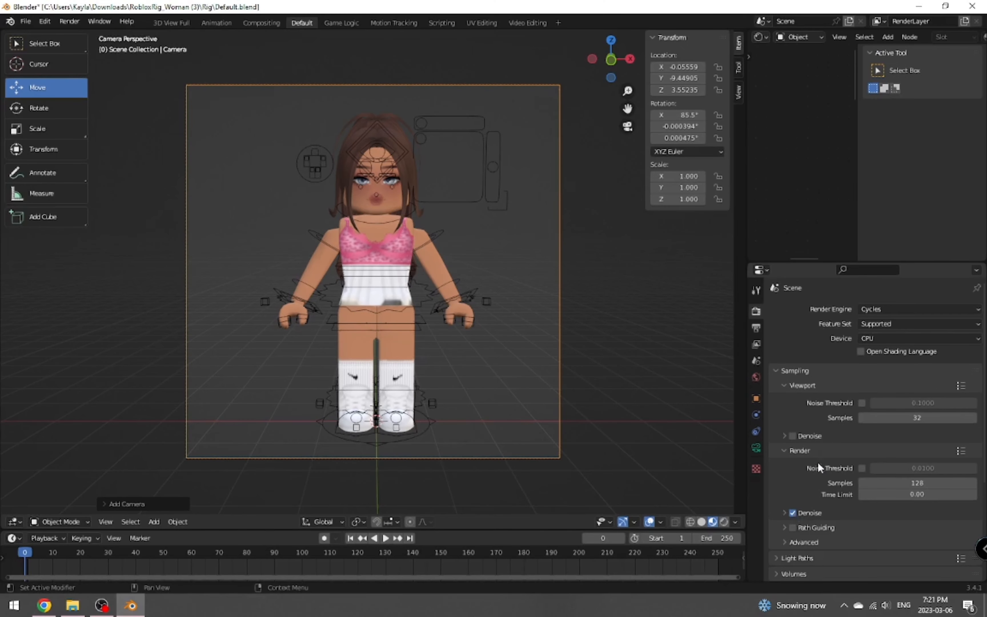
{"action": "scroll", "coordinate": [888, 466], "scroll_direction": "down", "scroll_amount": 4}
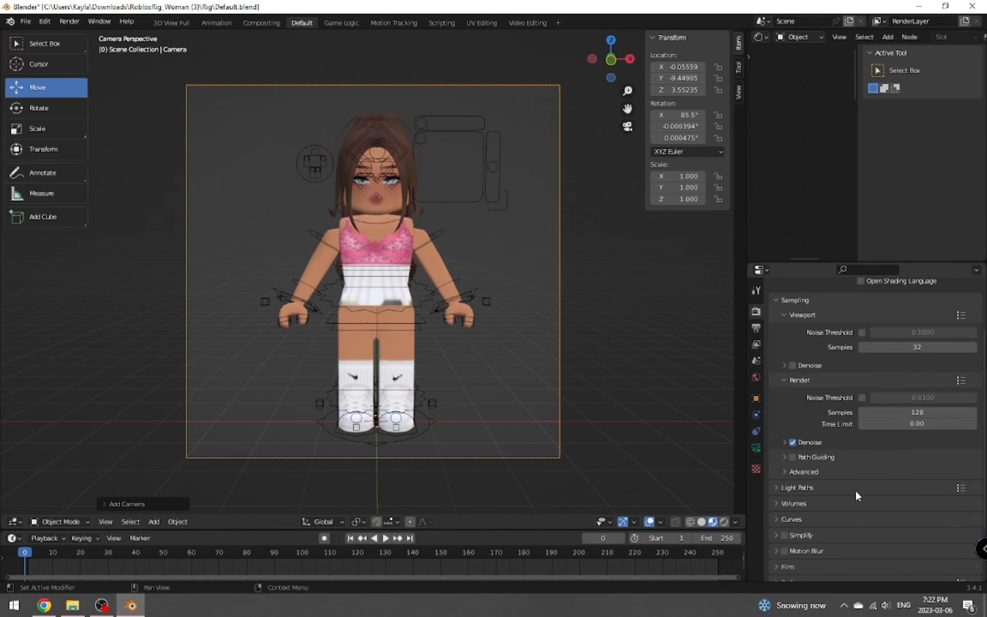
{"action": "left_click", "coordinate": [855, 485]}
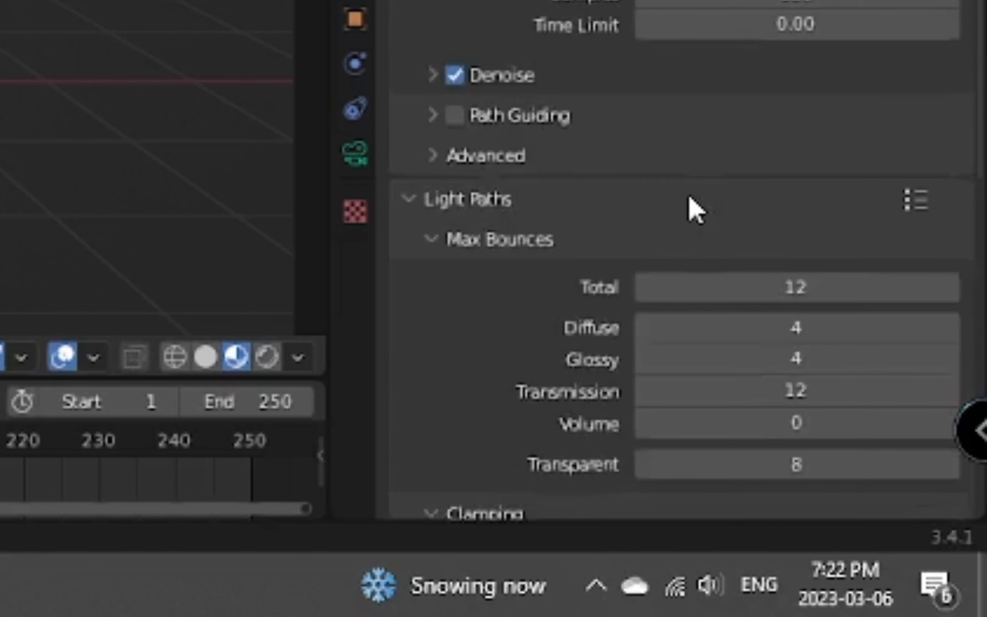
{"action": "scroll", "coordinate": [689, 195], "scroll_direction": "down", "scroll_amount": 4}
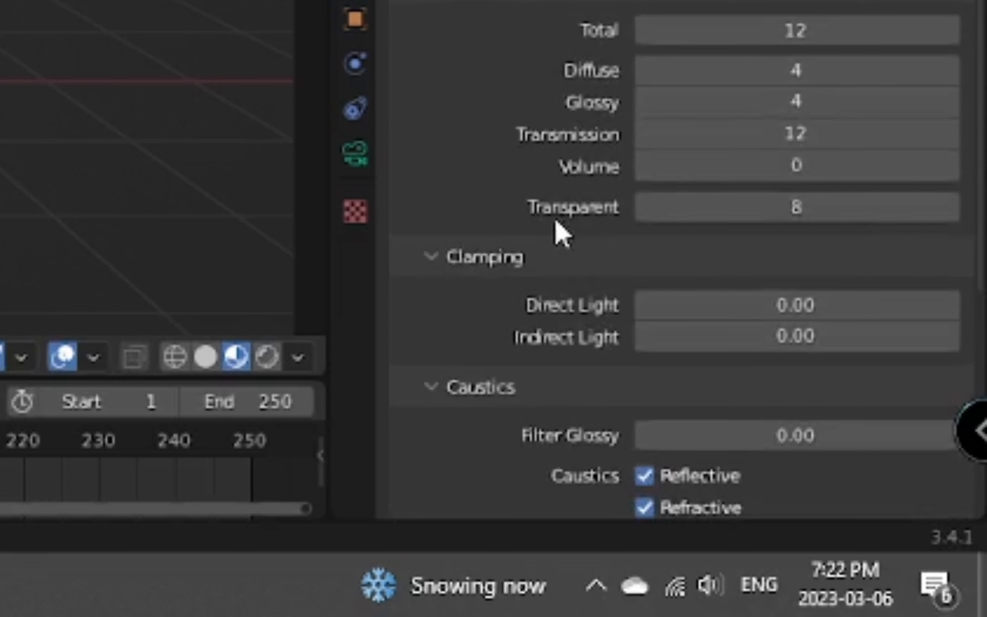
{"action": "left_click", "coordinate": [839, 208]}
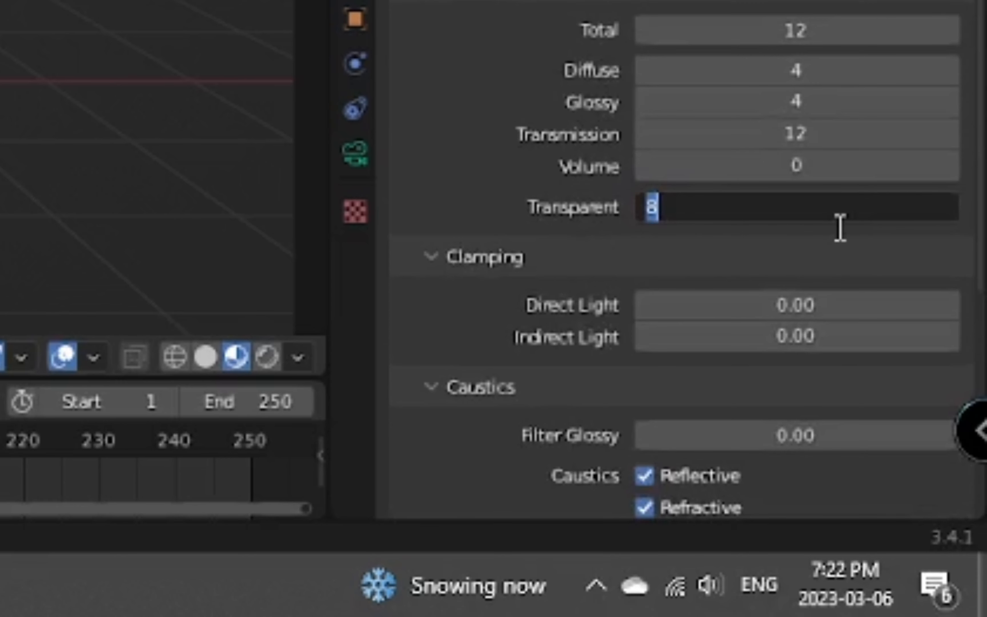
{"action": "key", "text": "BackSpace"}
{"action": "type", "text": "0"}
{"action": "key", "text": "Return"}
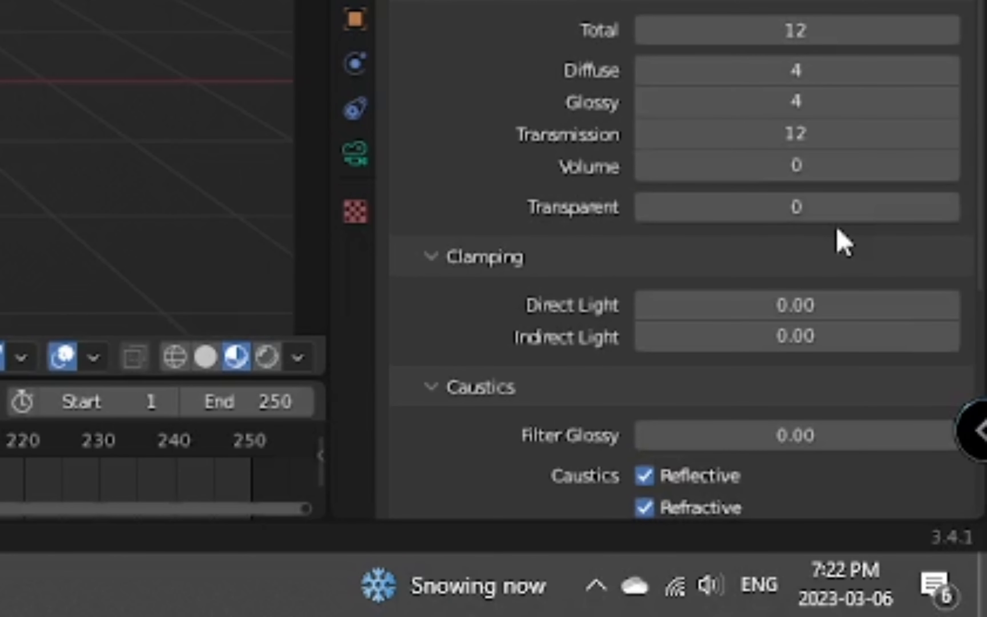
Step: Switch the 3D viewport to rendered shading
{"action": "scroll", "coordinate": [832, 388], "scroll_direction": "up", "scroll_amount": 7}
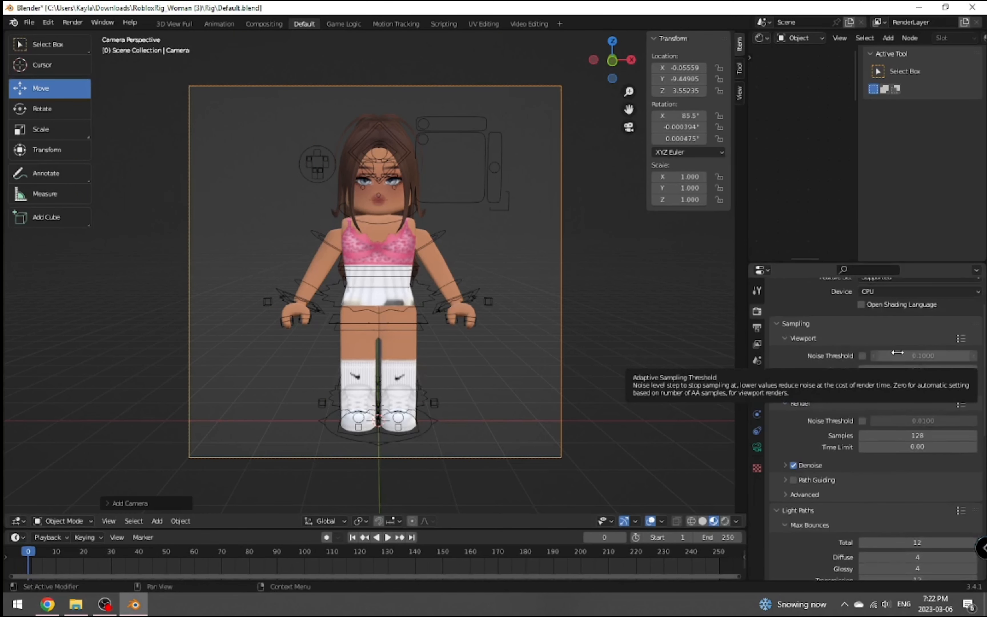
{"action": "scroll", "coordinate": [893, 361], "scroll_direction": "up", "scroll_amount": 3}
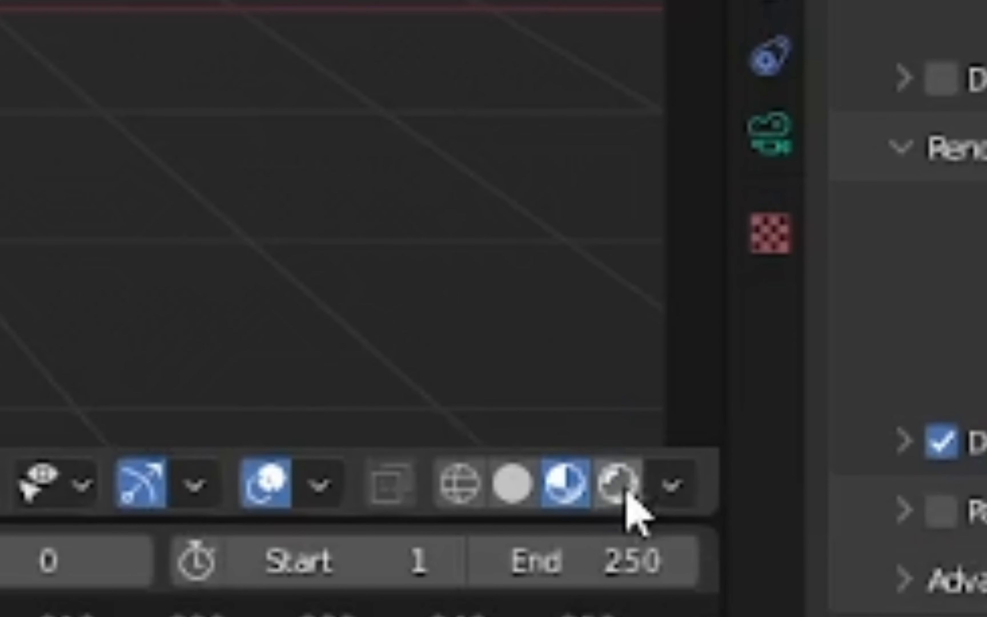
{"action": "left_click", "coordinate": [616, 498]}
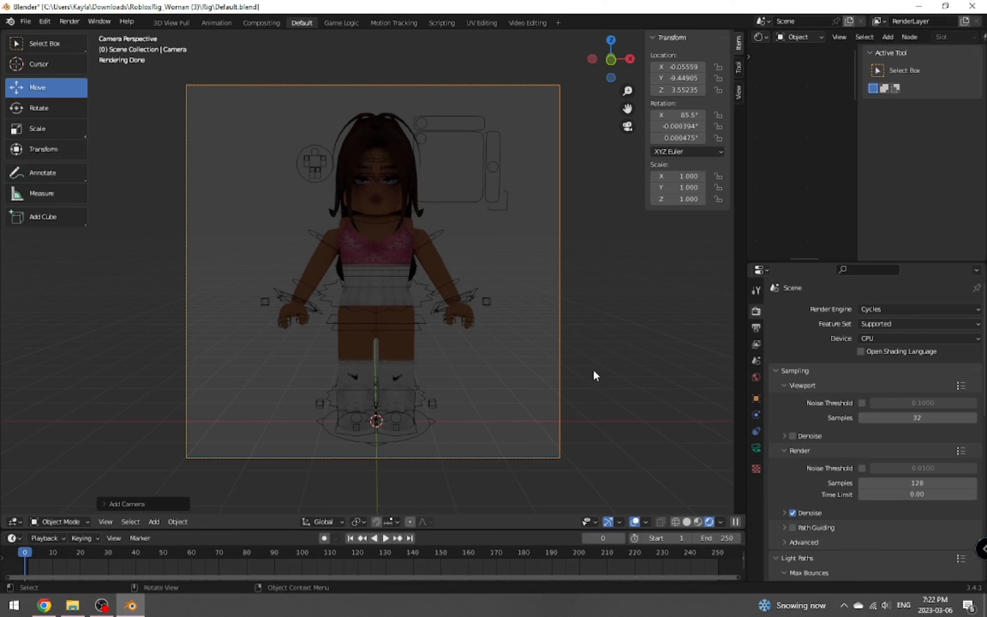
Step: Enable nodes for the world surface and assign an Environment Texture to its background color, leaving the image unloaded
{"action": "left_click", "coordinate": [756, 377]}
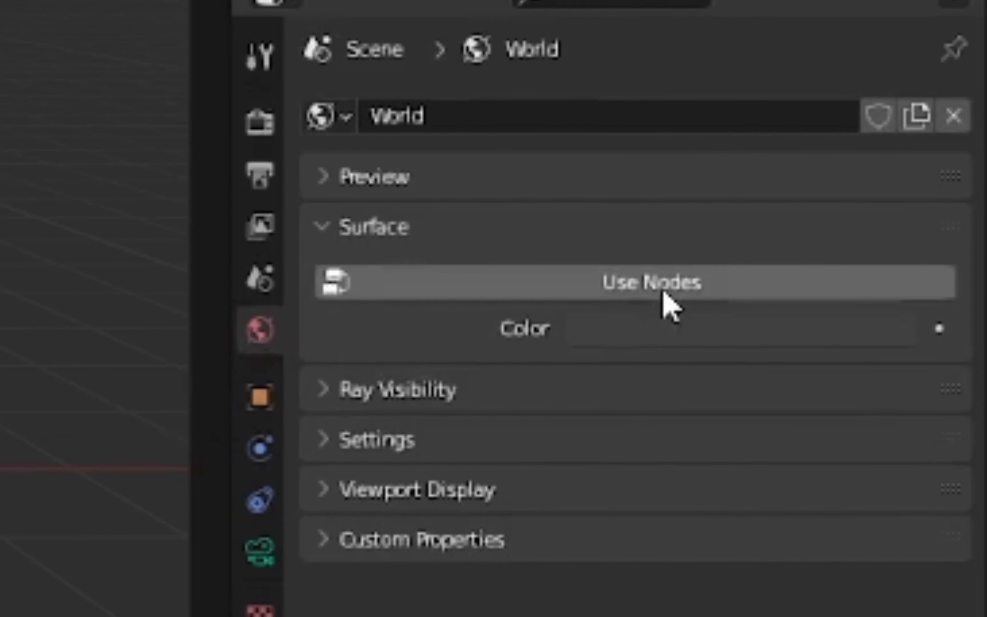
{"action": "left_click", "coordinate": [662, 291]}
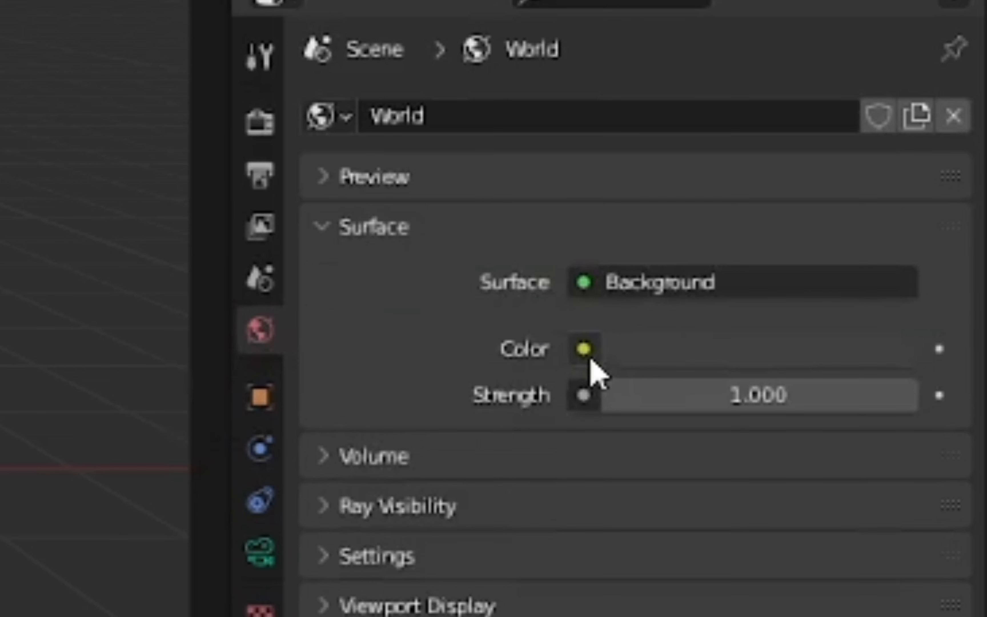
{"action": "left_click", "coordinate": [584, 349]}
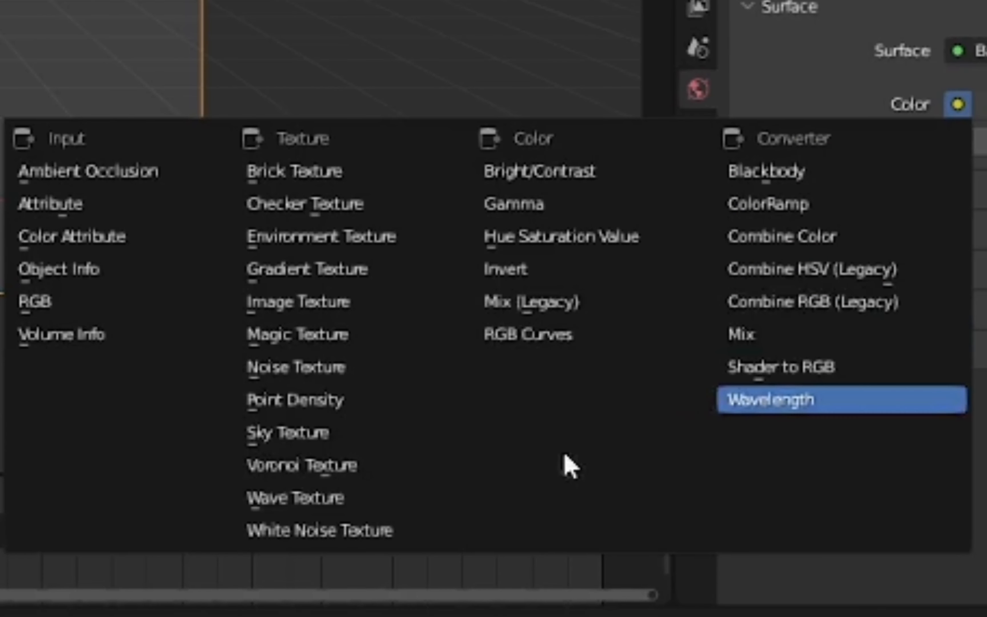
{"action": "left_click", "coordinate": [337, 237]}
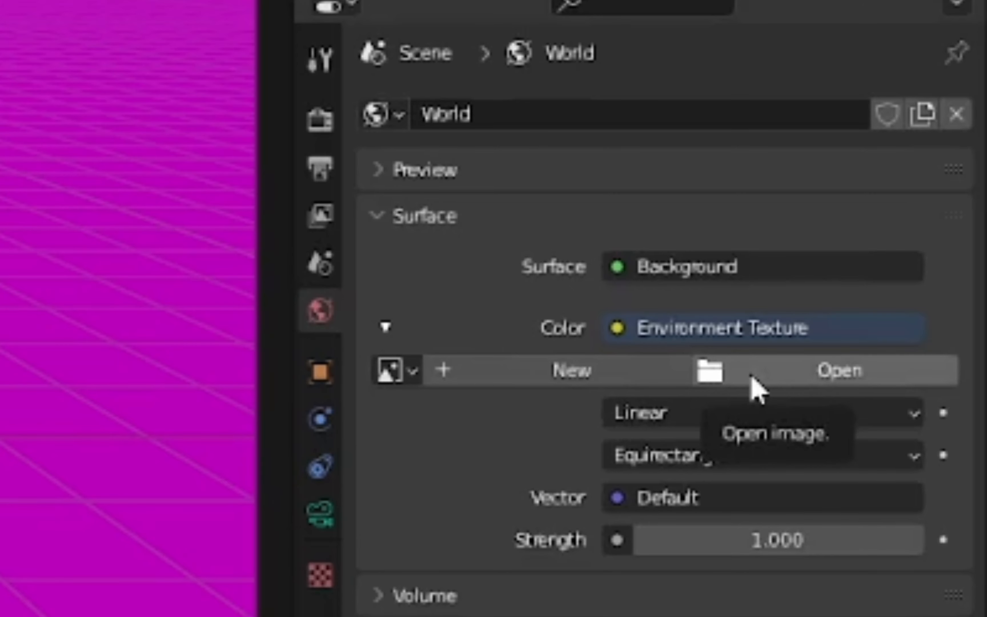
{"action": "left_click", "coordinate": [754, 390]}
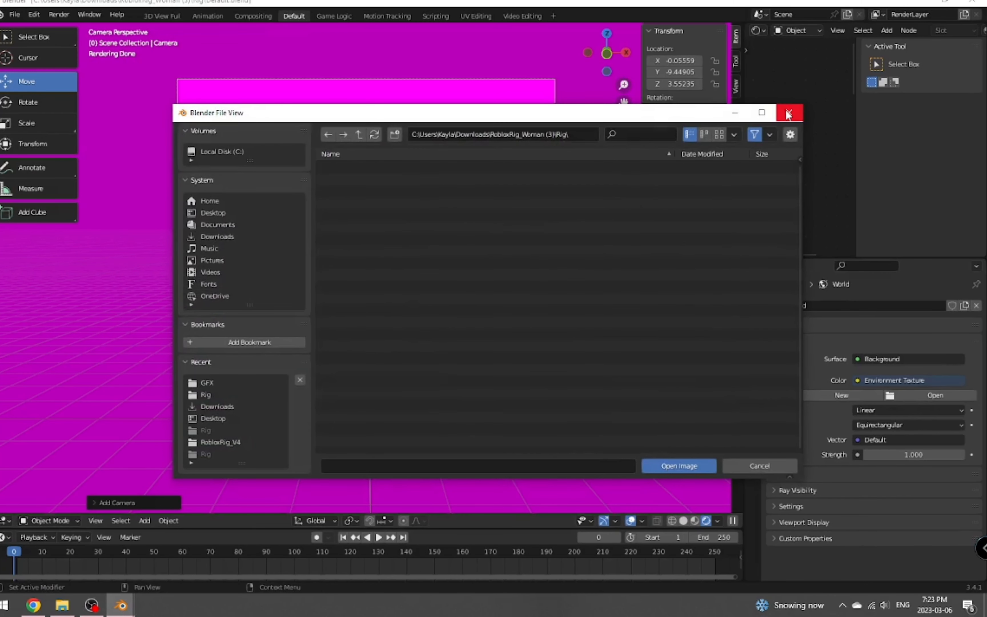
{"action": "left_click", "coordinate": [788, 114]}
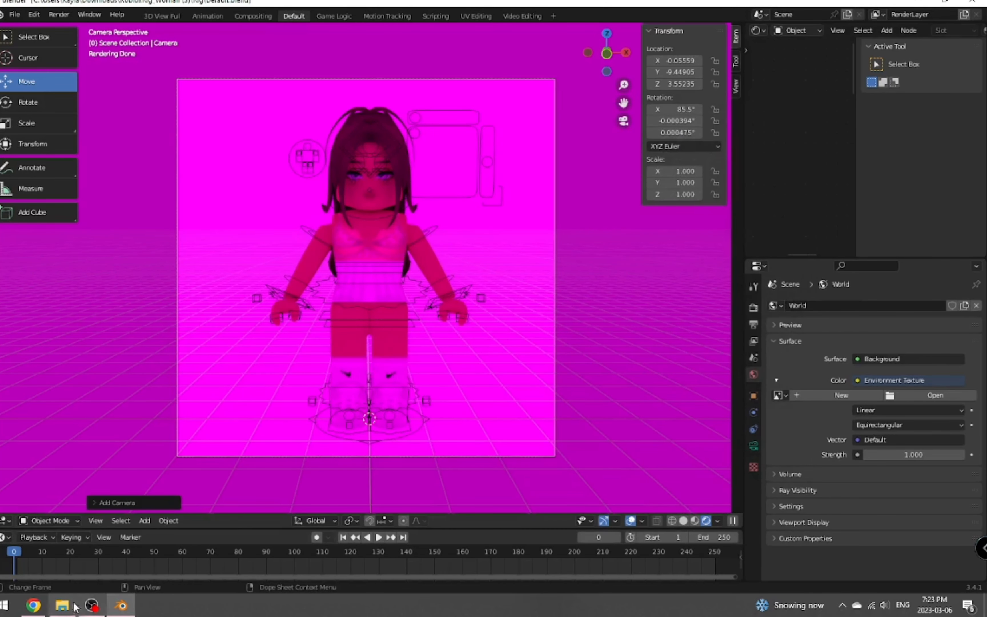
Step: Switch to Chrome, close the RobloxRig_Woman tab, and open Poly Haven's HDRI library from its homepage
{"action": "left_click", "coordinate": [31, 605]}
{"action": "left_click", "coordinate": [184, 4]}
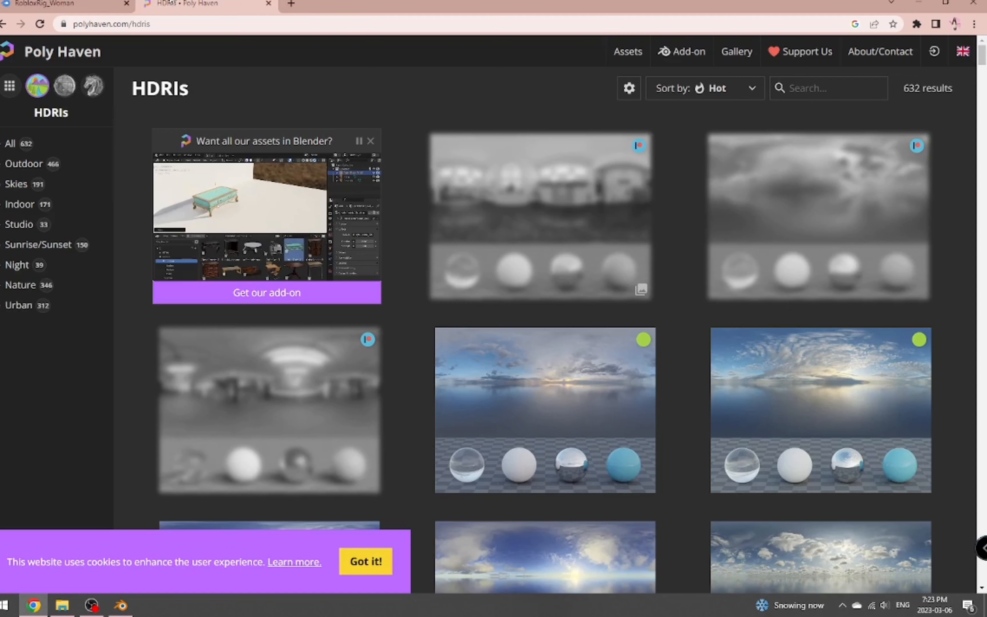
{"action": "left_click", "coordinate": [126, 4]}
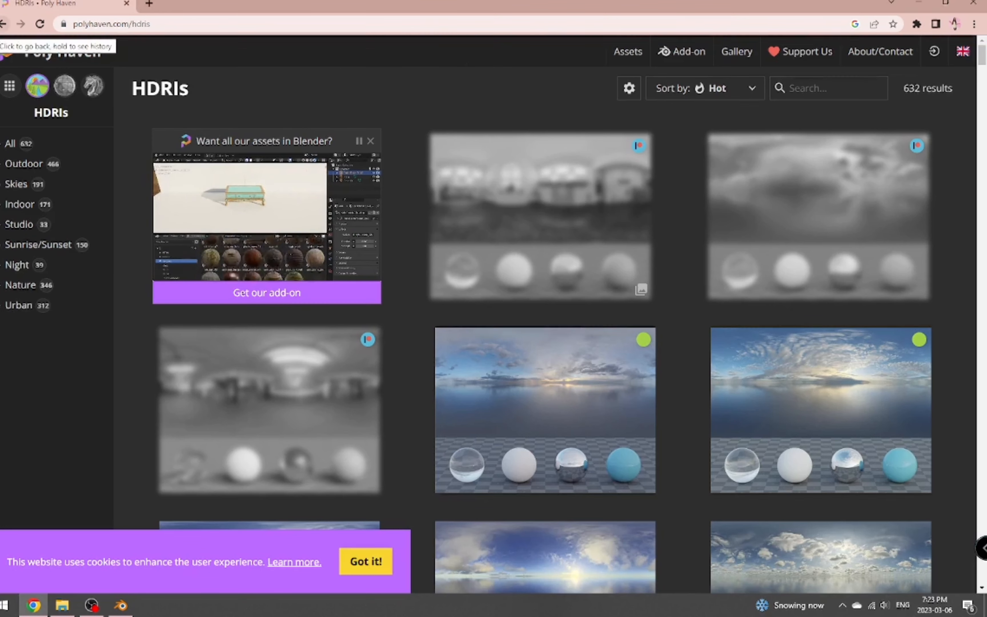
{"action": "left_click", "coordinate": [3, 24]}
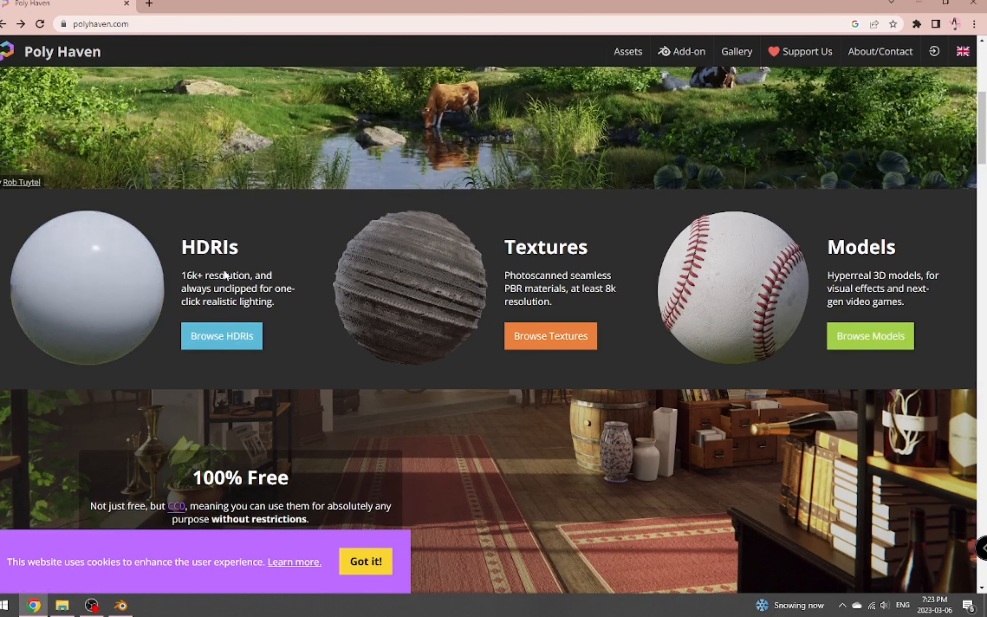
{"action": "left_click", "coordinate": [241, 336]}
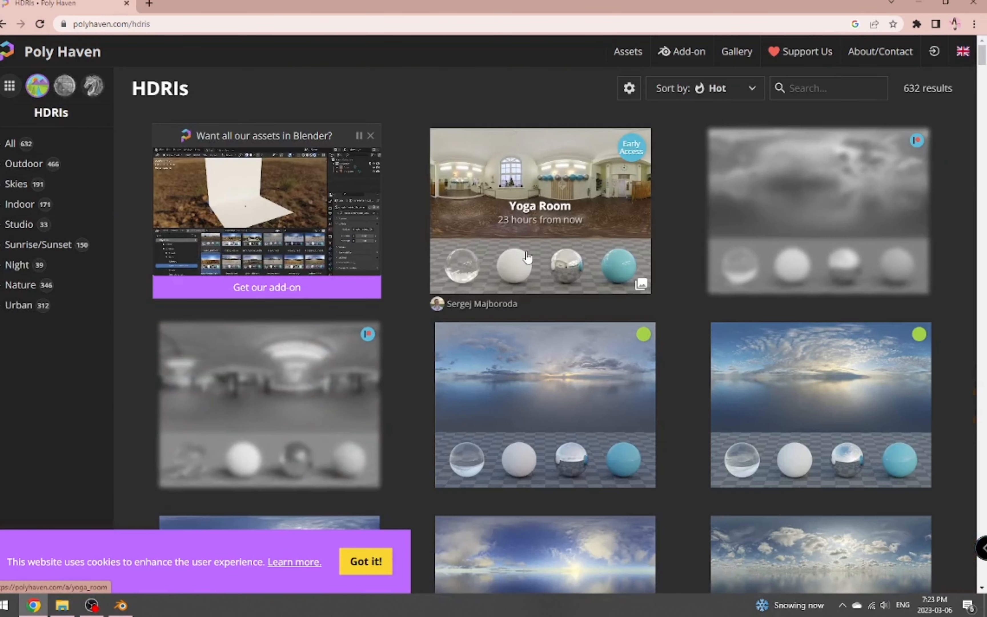
Step: Browse Poly Haven's HDRI library to look through the available environment images
{"action": "scroll", "coordinate": [650, 317], "scroll_direction": "down", "scroll_amount": 3}
{"action": "scroll", "coordinate": [650, 317], "scroll_direction": "down", "scroll_amount": 15}
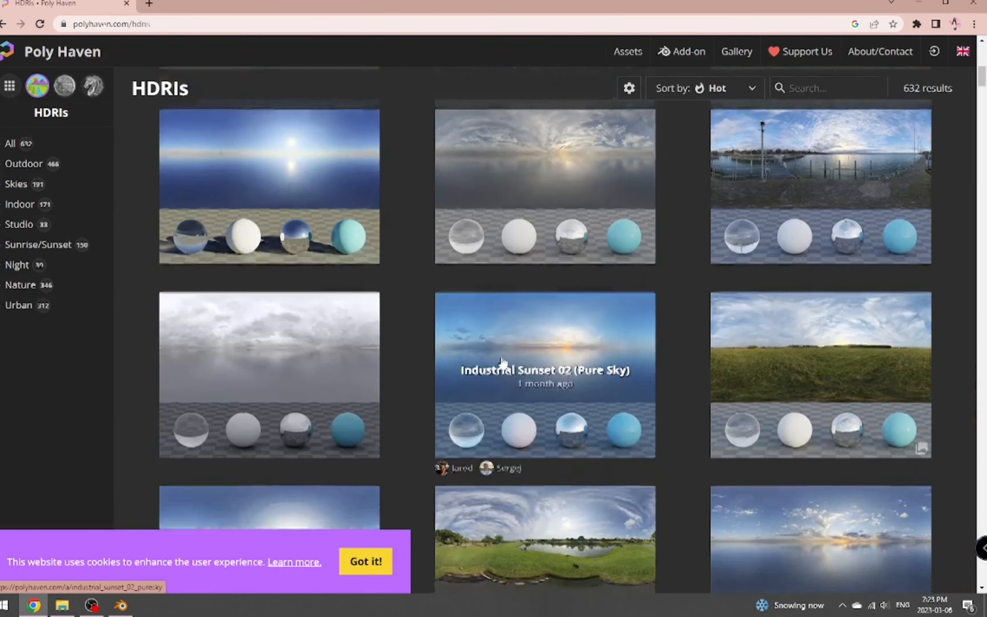
{"action": "scroll", "coordinate": [584, 286], "scroll_direction": "down", "scroll_amount": 10}
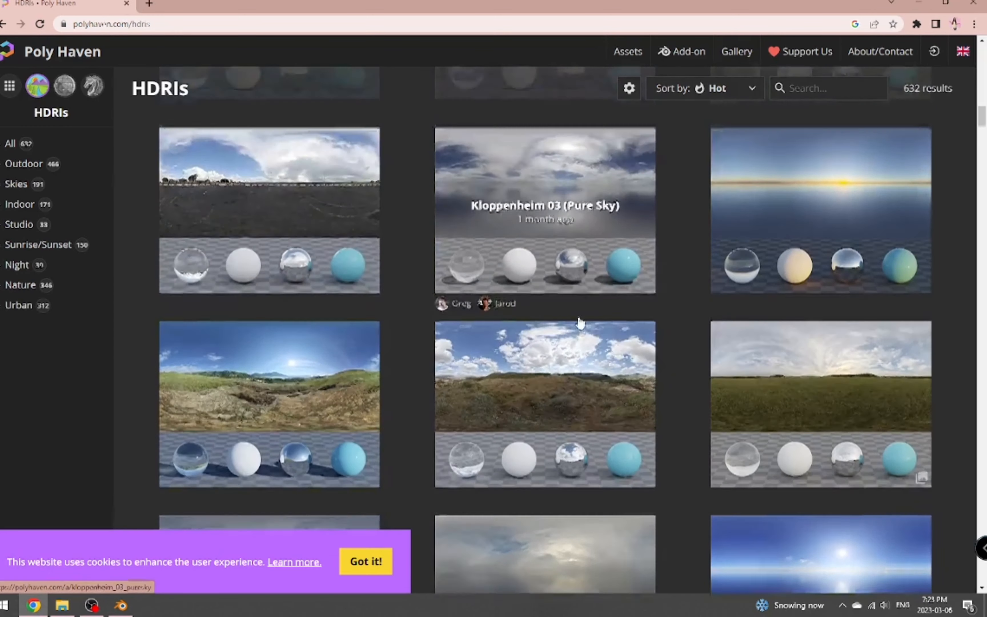
{"action": "scroll", "coordinate": [580, 323], "scroll_direction": "down", "scroll_amount": 5}
{"action": "left_click", "coordinate": [545, 567]}
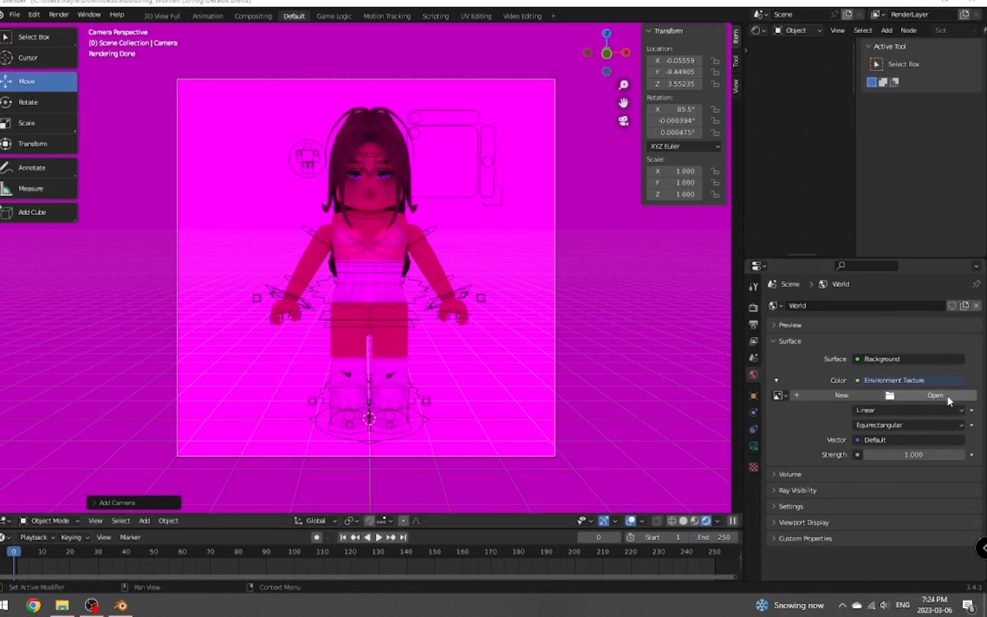
Step: Switch back to Blender and load studio_small_09_4k.exr from the Downloads folder as the world's environment texture image
{"action": "left_click", "coordinate": [954, 397]}
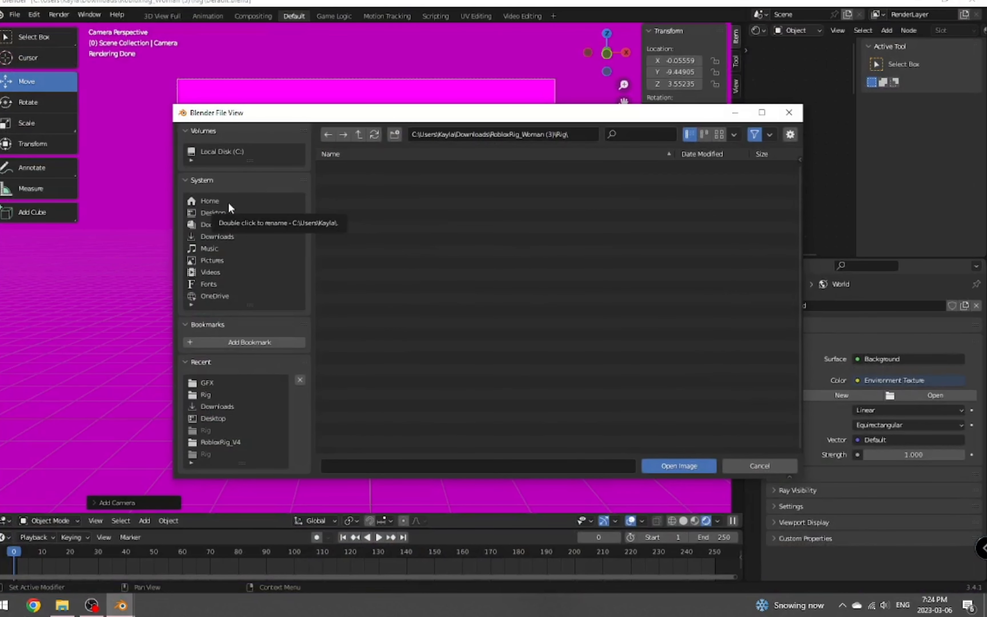
{"action": "left_click", "coordinate": [218, 212]}
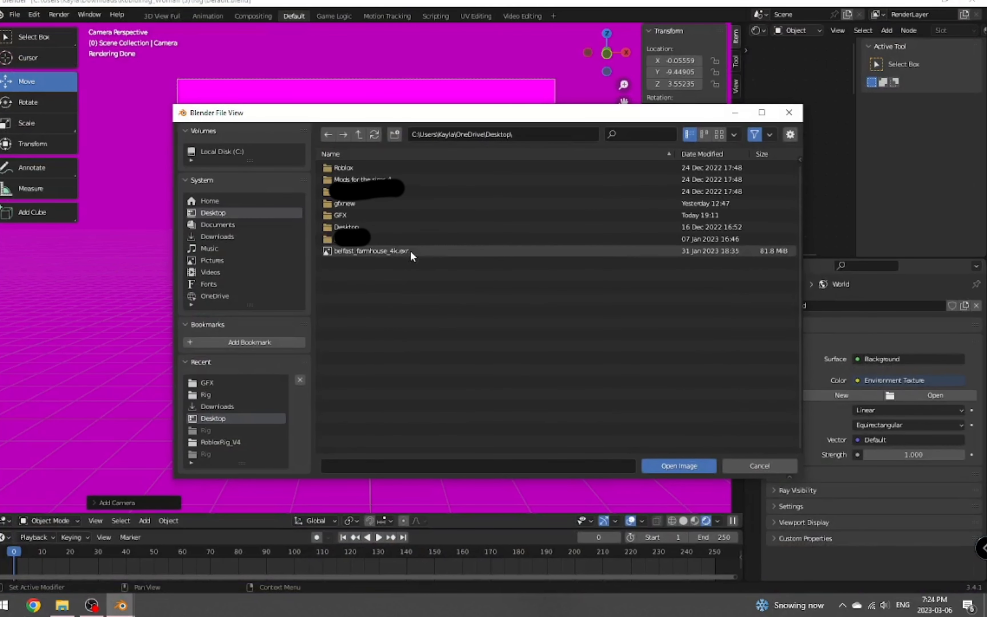
{"action": "left_click", "coordinate": [211, 198]}
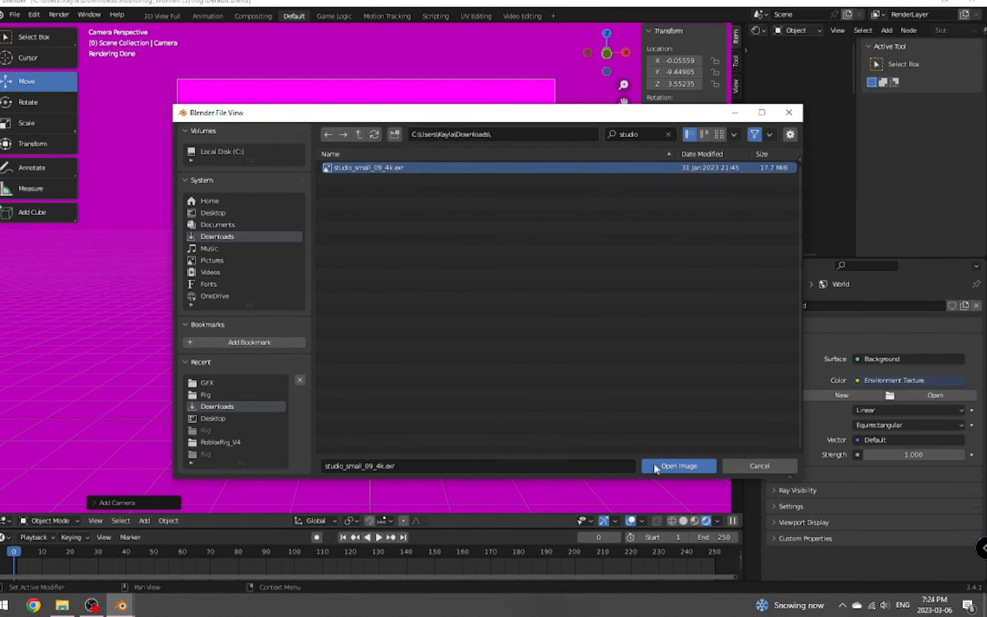
{"action": "left_click", "coordinate": [677, 465]}
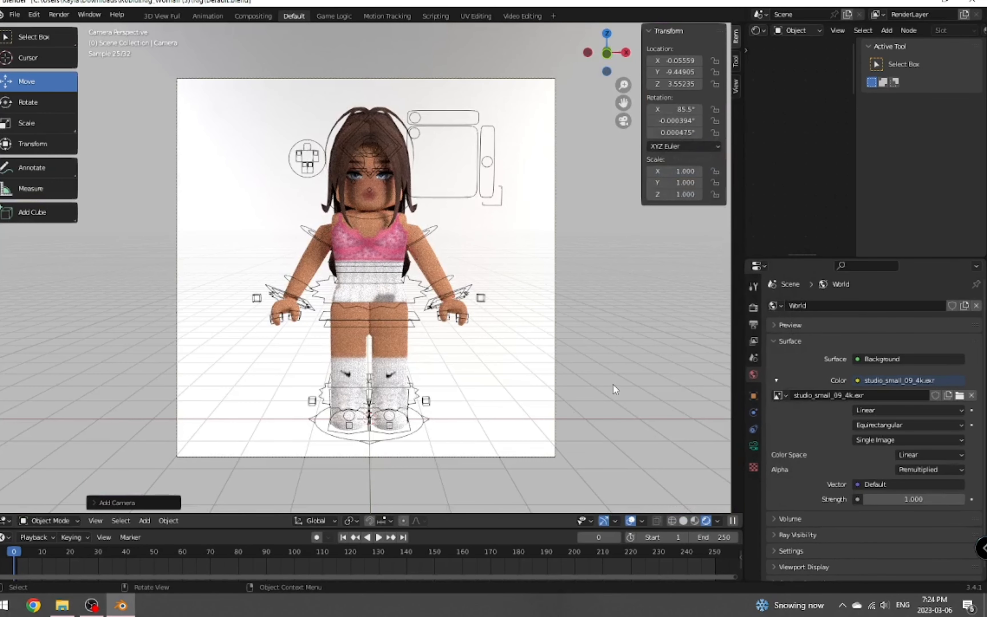
Step: Fly the camera around the studio HDRI and reframe it in front of the avatar at about X 0, Y -8.96, Z 2.91
{"action": "key", "text": "shift+grave"}
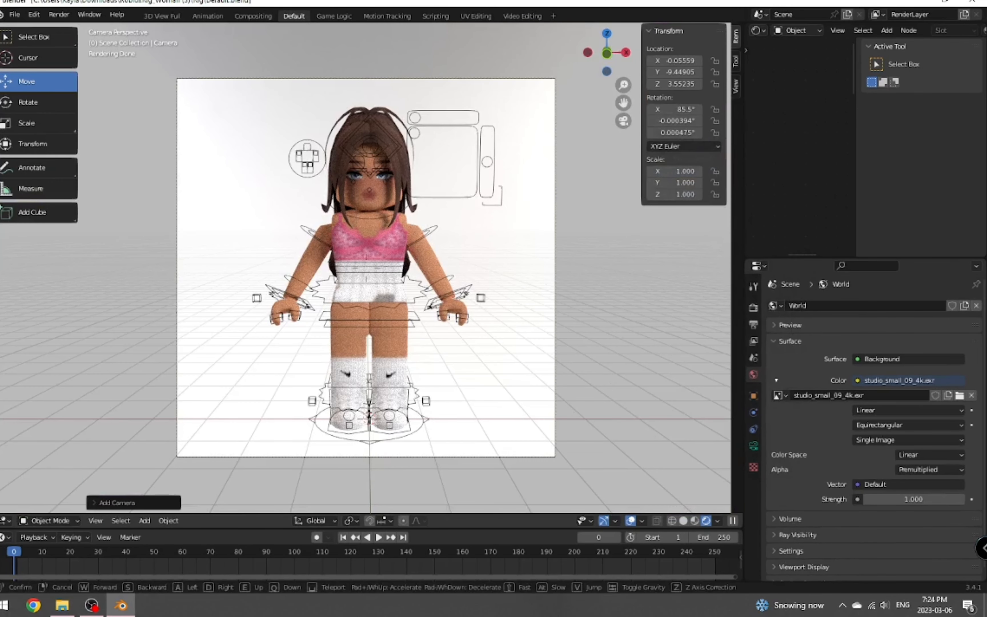
{"action": "key", "text": "s"}
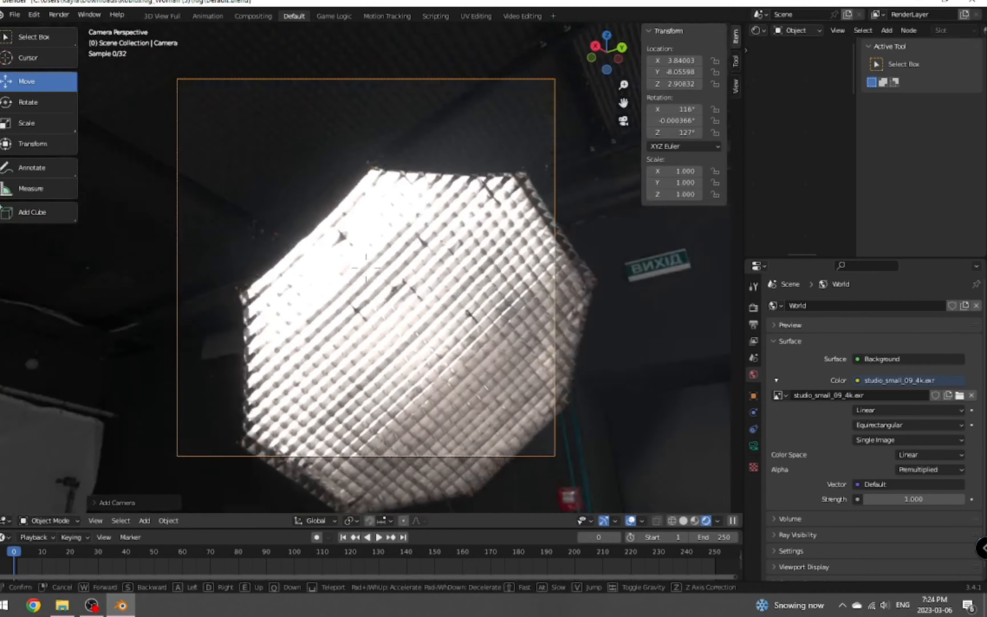
{"action": "key", "text": "a"}
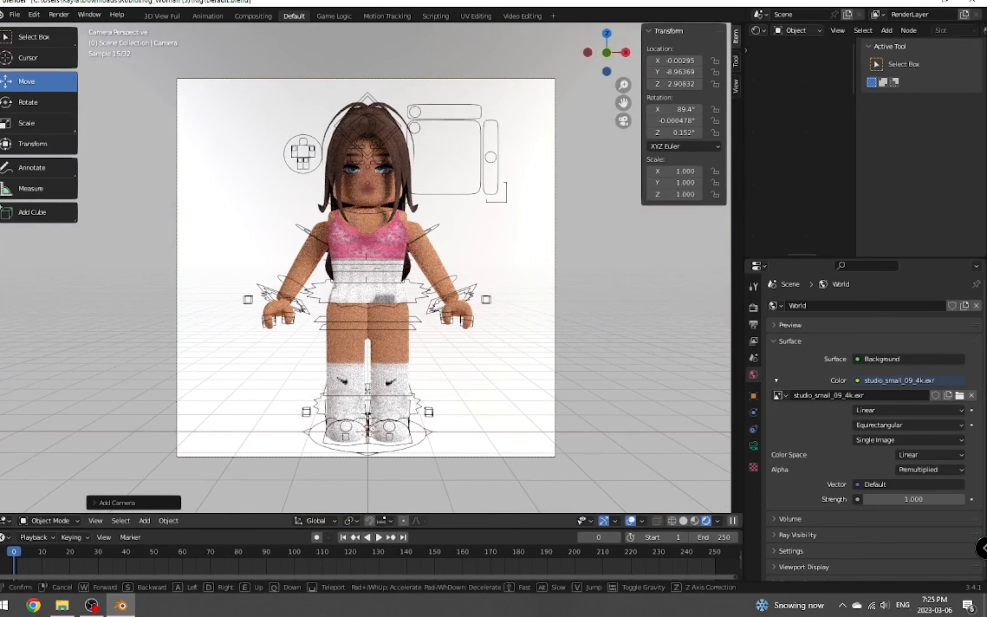
{"action": "left_click", "coordinate": [610, 385]}
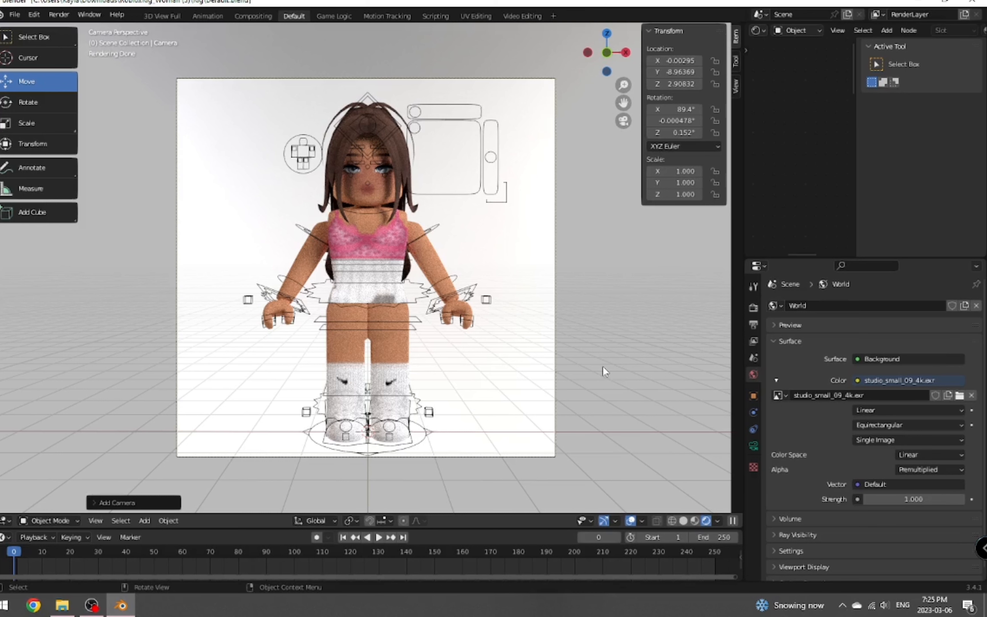
Step: Switch the viewport to material preview shading and leave the camera view to view the avatar freely from the front
{"action": "left_click", "coordinate": [698, 521]}
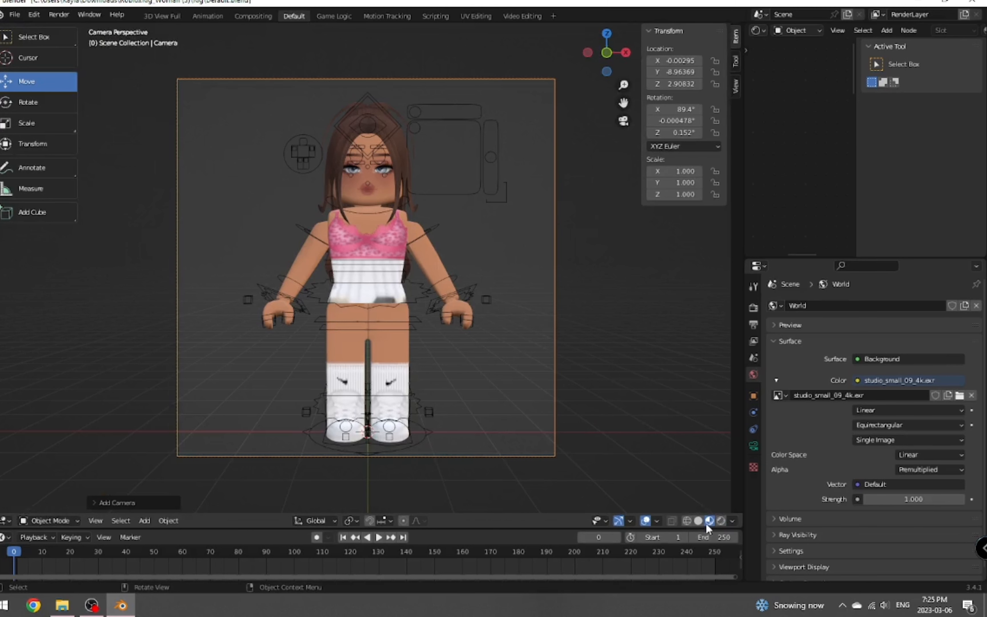
{"action": "left_click", "coordinate": [623, 122]}
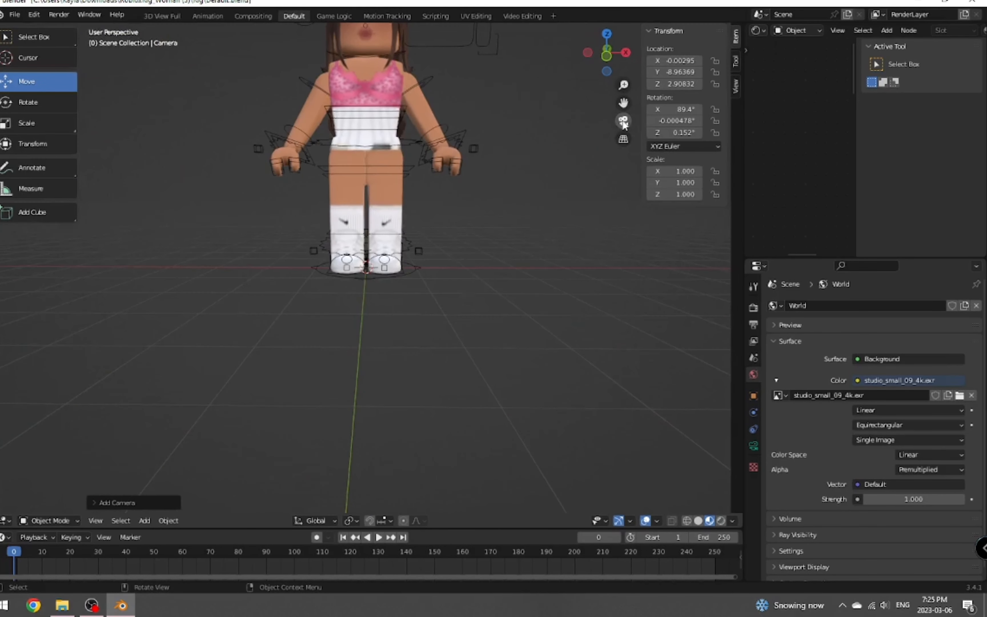
{"action": "key", "text": "shift+grave"}
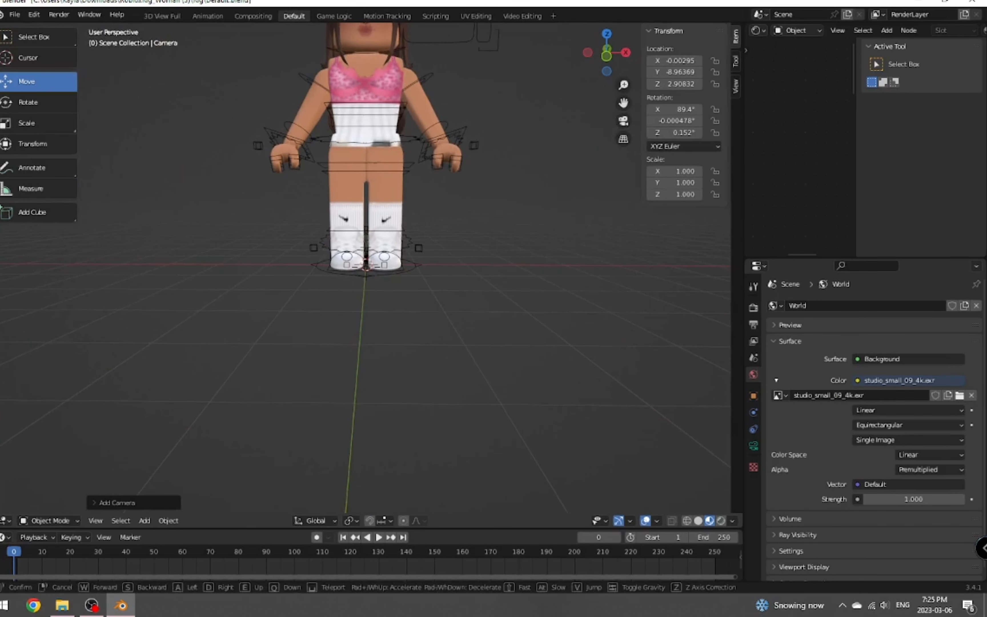
{"action": "key", "text": "w"}
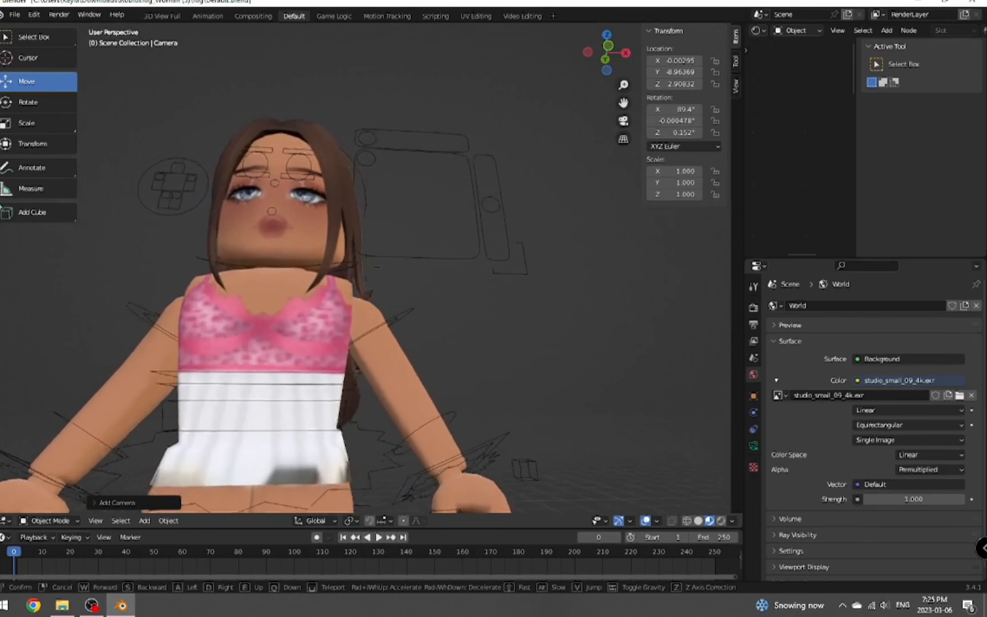
{"action": "key", "text": "s"}
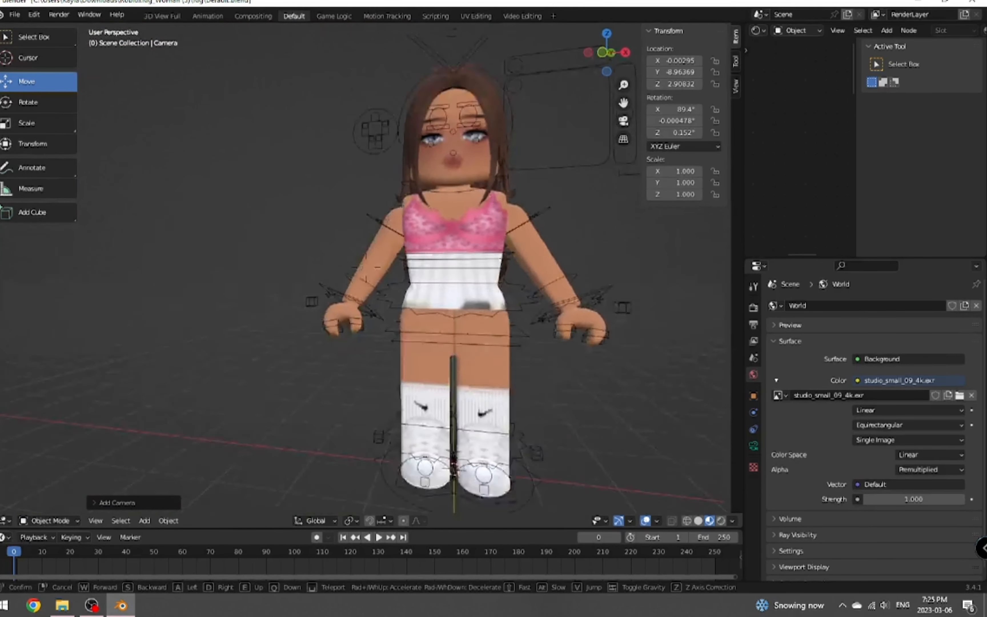
{"action": "key", "text": "s"}
{"action": "key", "text": "w"}
{"action": "left_click", "coordinate": [610, 145]}
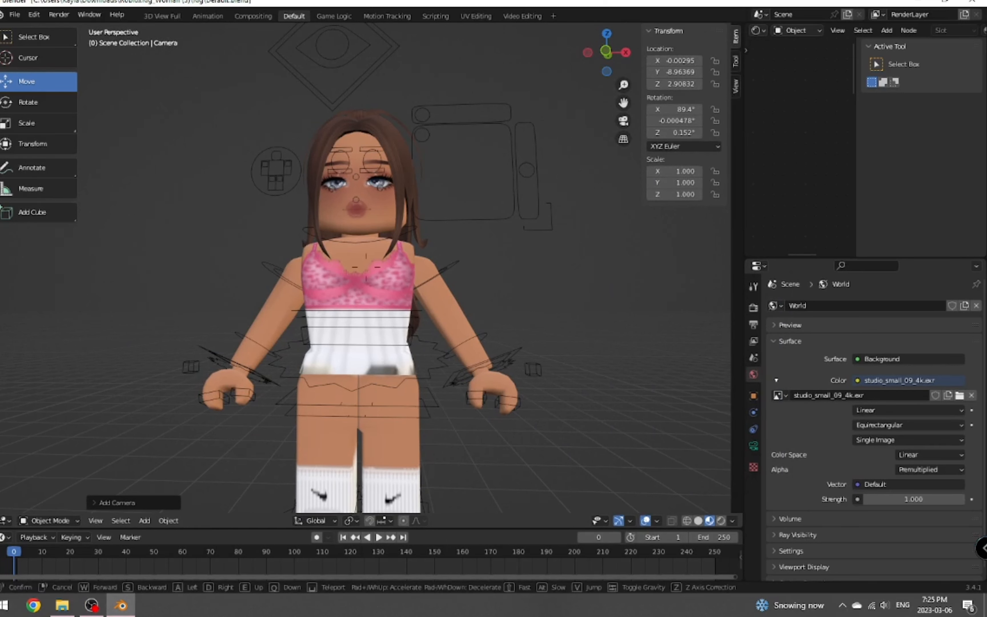
Step: Select the avatar's right upper-arm bone in Pose Mode and rotate it about the global Z and Y axes
{"action": "key", "text": "shift+grave"}
{"action": "key", "text": "w"}
{"action": "key", "text": "a"}
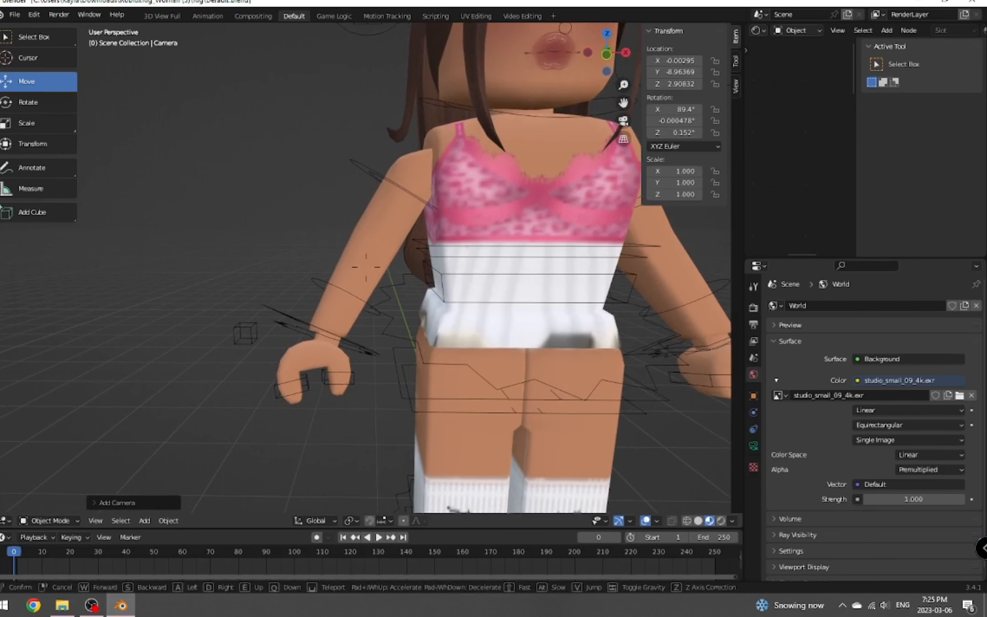
{"action": "left_click", "coordinate": [366, 268]}
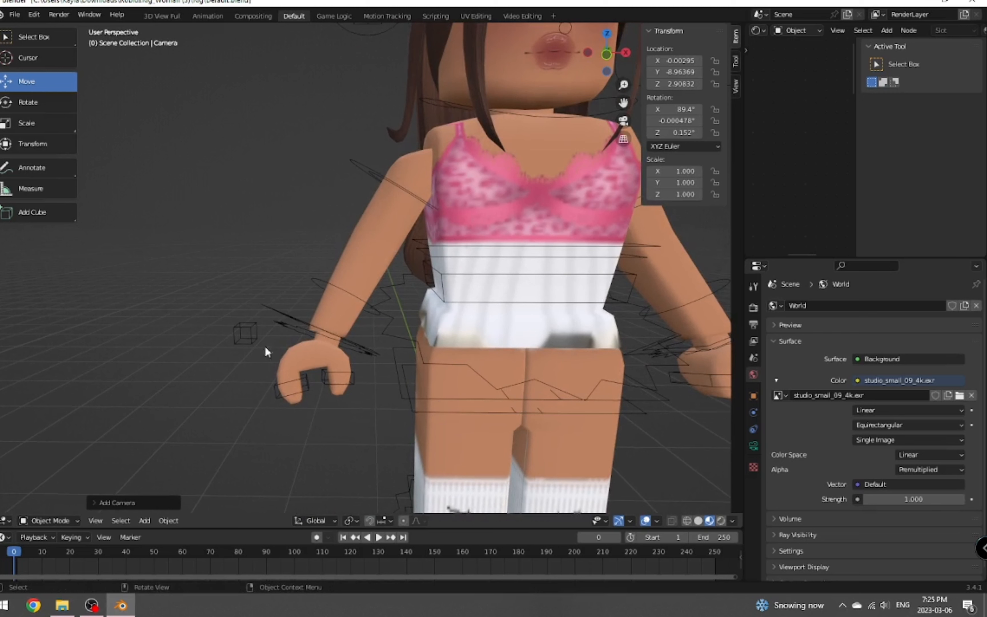
{"action": "left_click", "coordinate": [367, 168]}
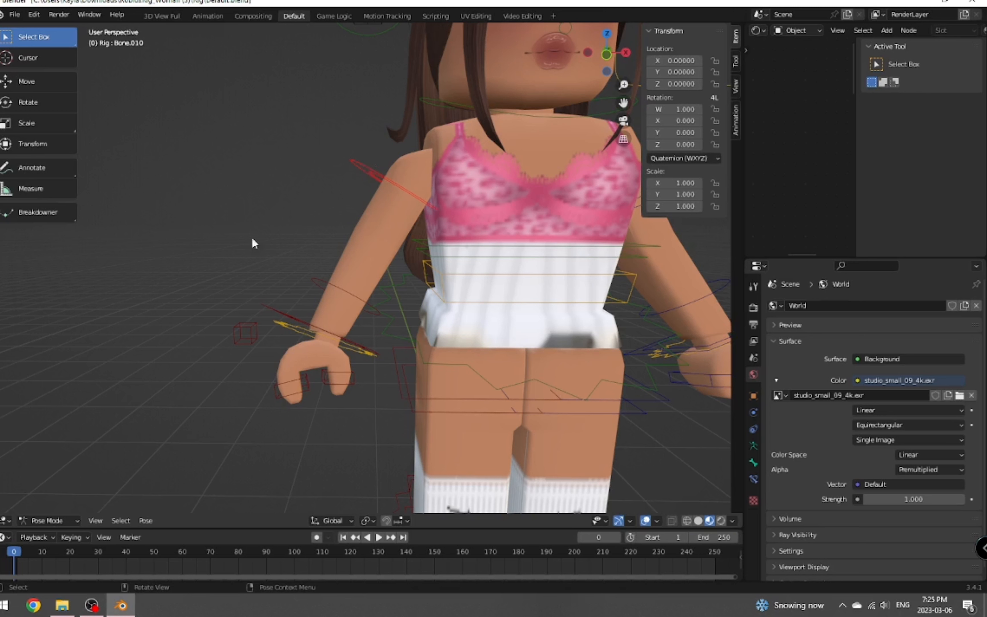
{"action": "left_click", "coordinate": [24, 105]}
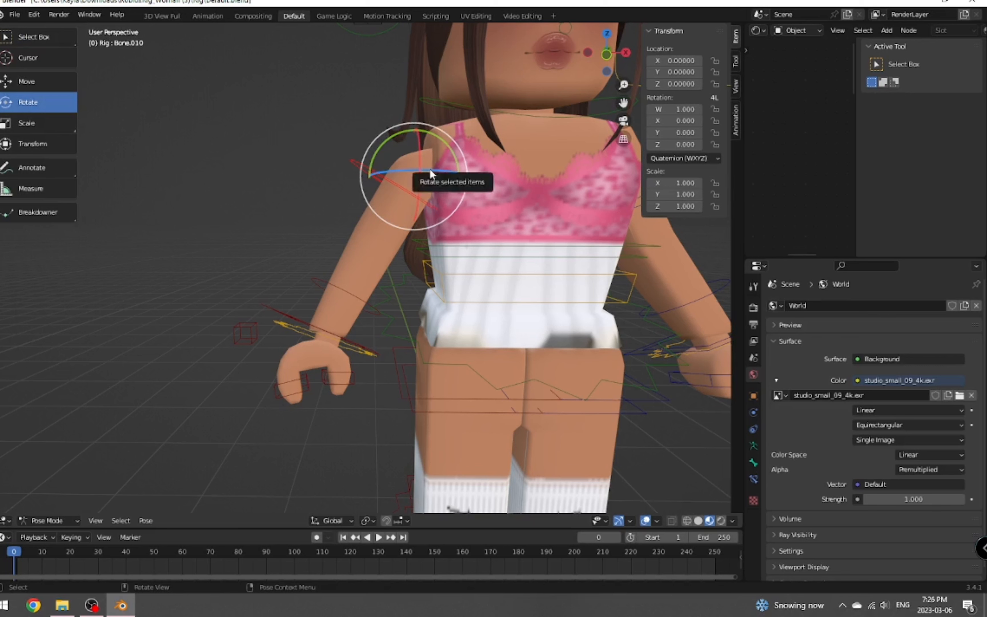
{"action": "left_click_drag", "start_coordinate": [429, 168], "coordinate": [388, 163]}
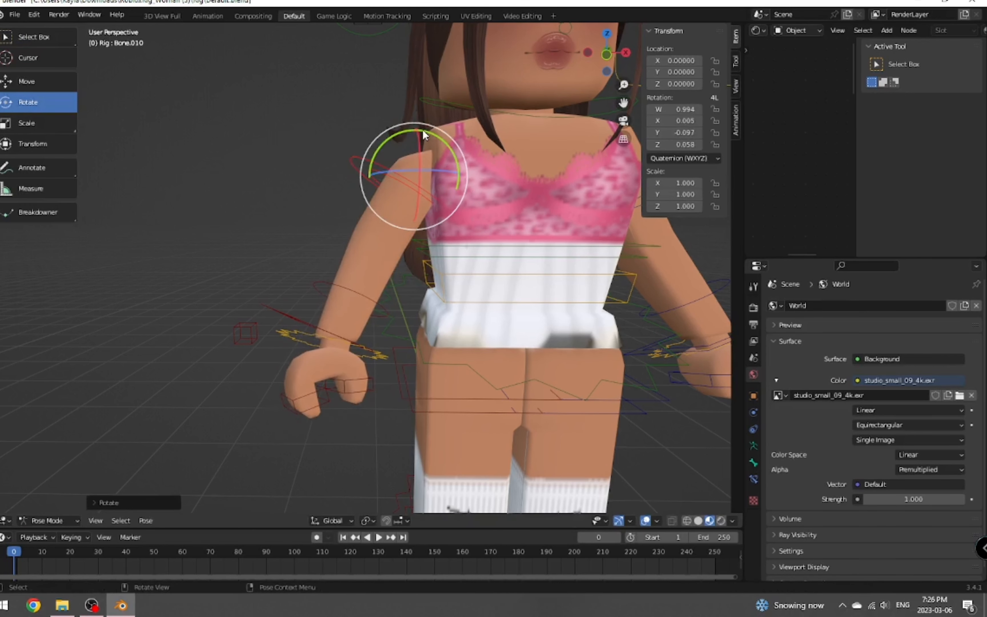
{"action": "mouse_move", "coordinate": [423, 129]}
{"action": "left_mouse_down"}
{"action": "mouse_move", "coordinate": [309, 77]}
{"action": "mouse_move", "coordinate": [353, 105]}
{"action": "mouse_move", "coordinate": [107, 83]}
{"action": "mouse_move", "coordinate": [409, 121]}
{"action": "mouse_move", "coordinate": [423, 181]}
{"action": "mouse_move", "coordinate": [416, 113]}
{"action": "left_mouse_up"}
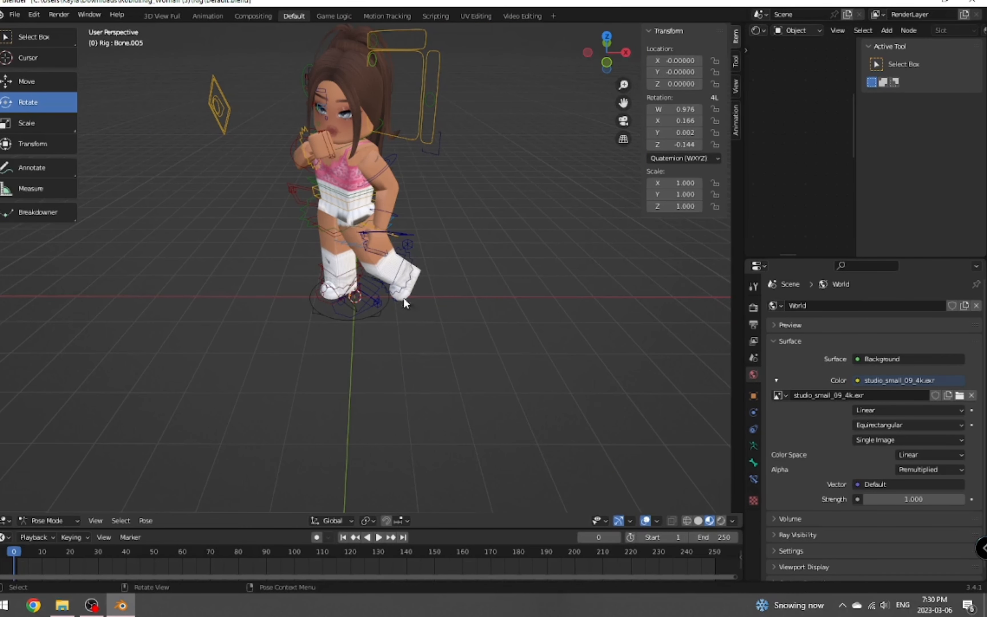
Step: Switch the viewport to rendered shading and inspect the posed avatar under the studio lighting
{"action": "left_click", "coordinate": [721, 520]}
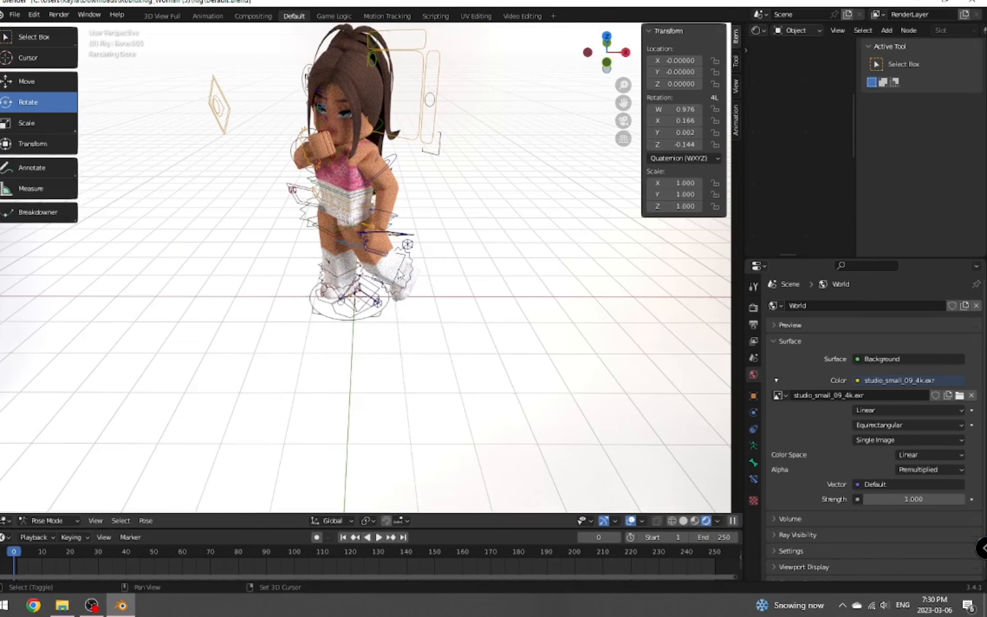
{"action": "key", "text": "shift+grave"}
{"action": "key", "text": "w"}
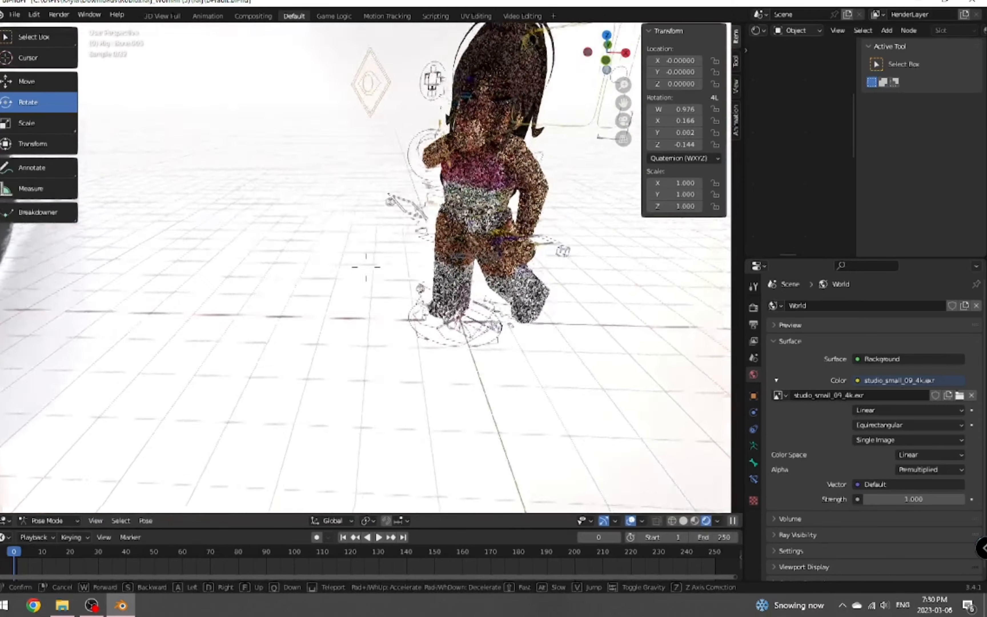
{"action": "key", "text": "d"}
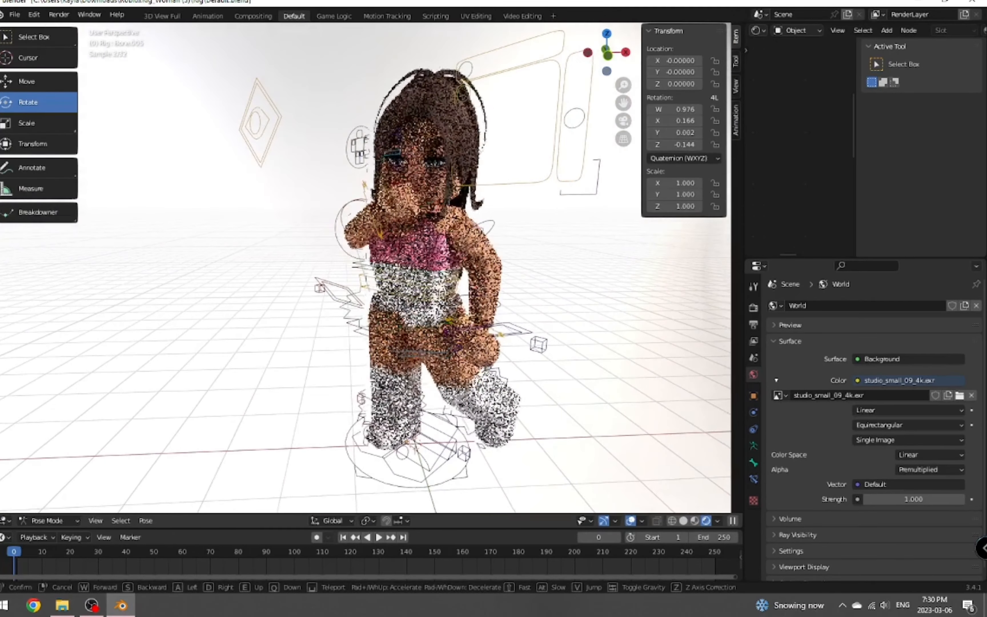
{"action": "key", "text": "s"}
{"action": "key", "text": "s"}
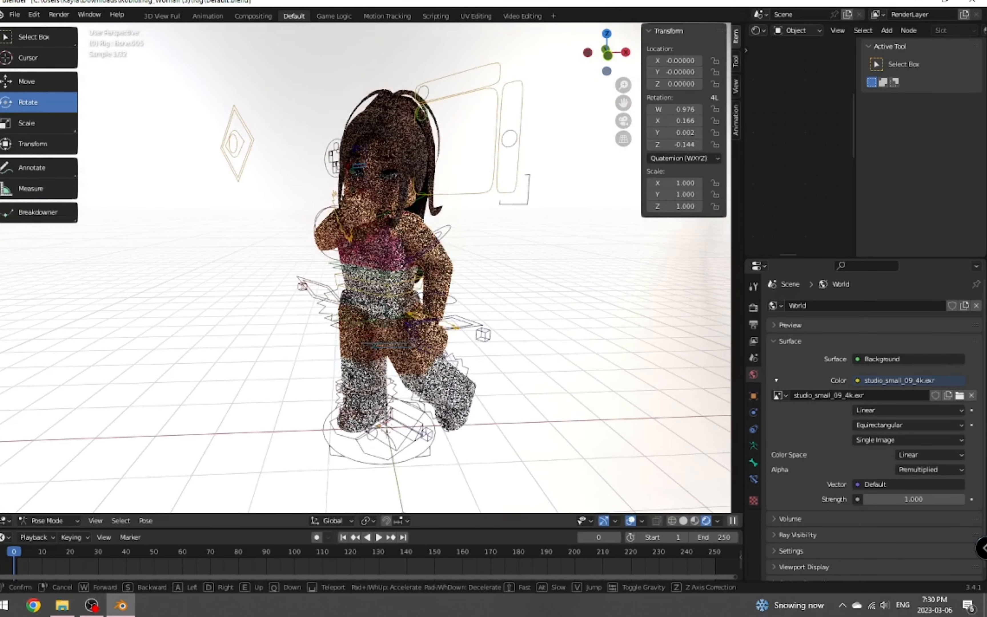
{"action": "key", "text": "a"}
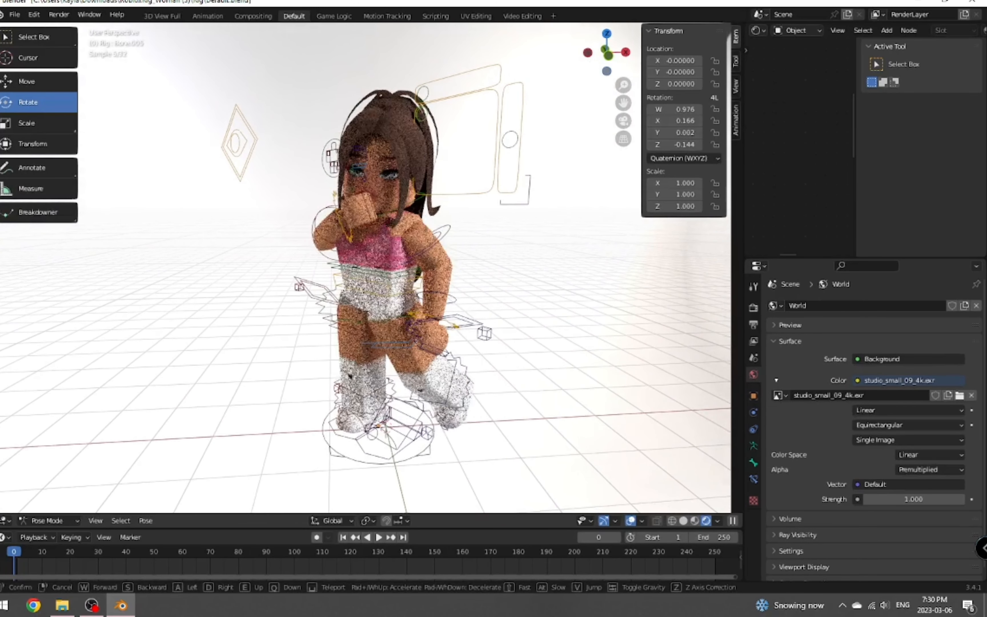
{"action": "left_click", "coordinate": [366, 267]}
Step: Return to the camera view and adjust the camera's framing of the posed avatar
{"action": "left_click", "coordinate": [625, 123]}
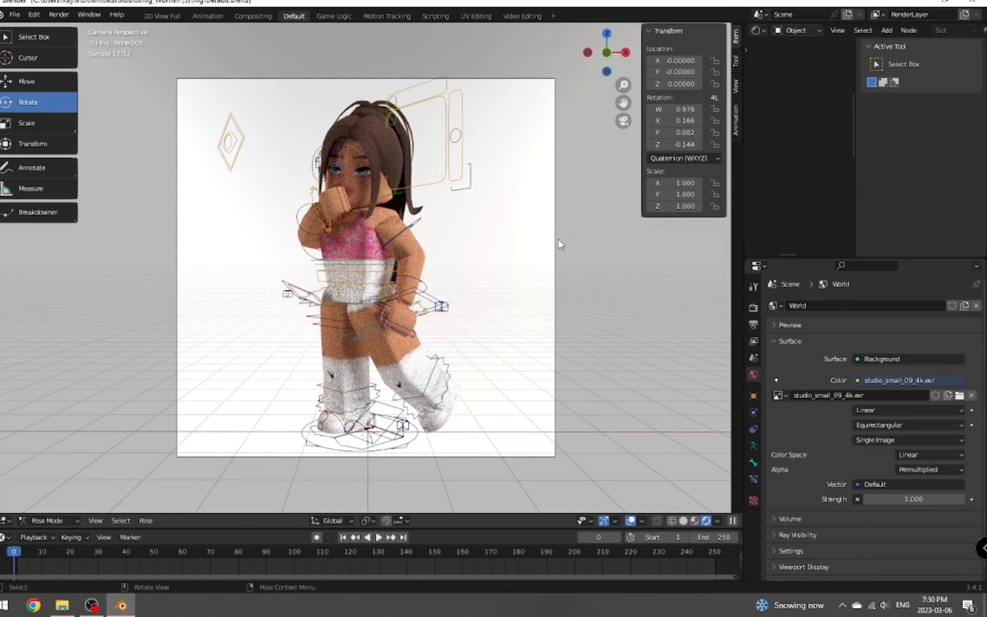
{"action": "key", "text": "shift+grave"}
{"action": "key", "text": "a"}
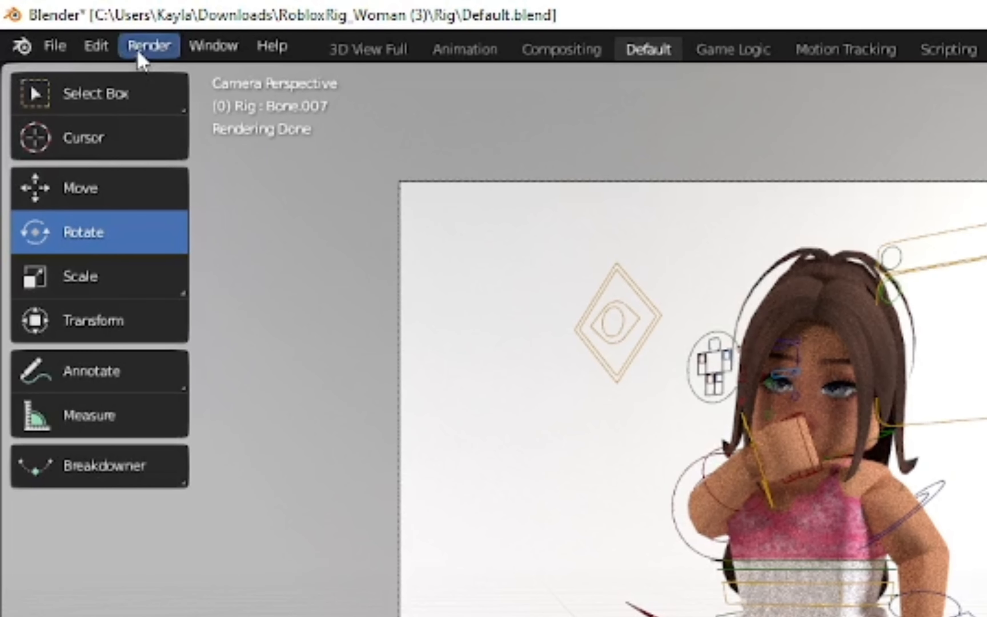
Step: Render the still image of the posed avatar and inspect the result up close
{"action": "left_click", "coordinate": [68, 22]}
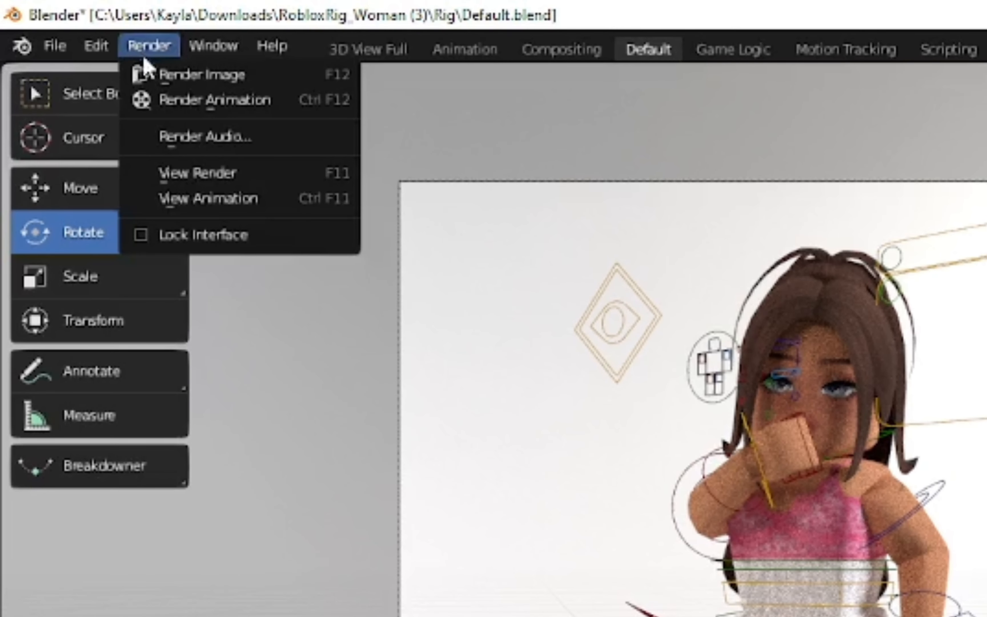
{"action": "left_click", "coordinate": [292, 79]}
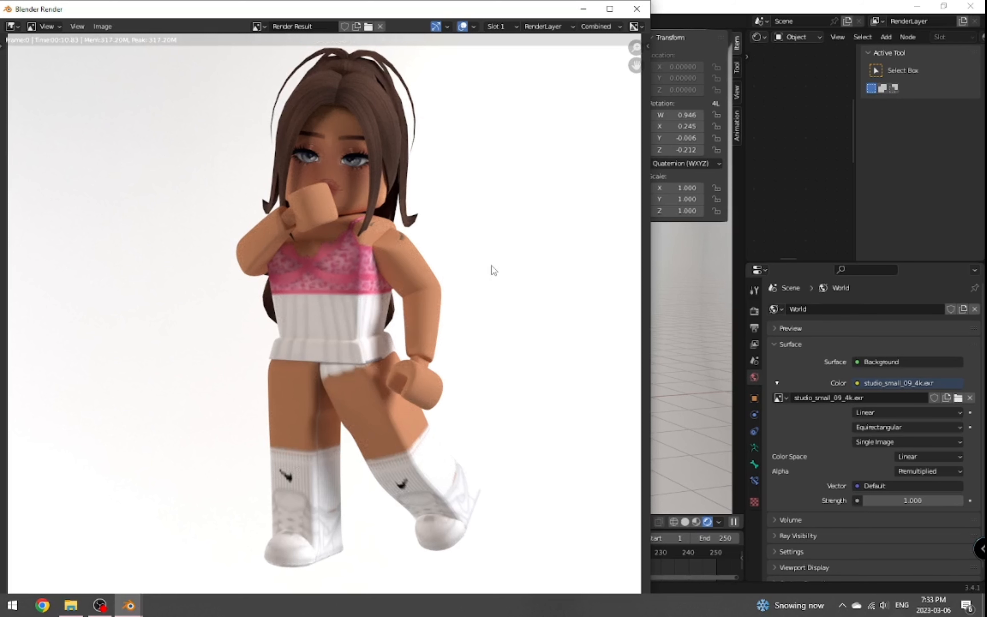
{"action": "scroll", "coordinate": [491, 265], "scroll_direction": "up", "scroll_amount": 1}
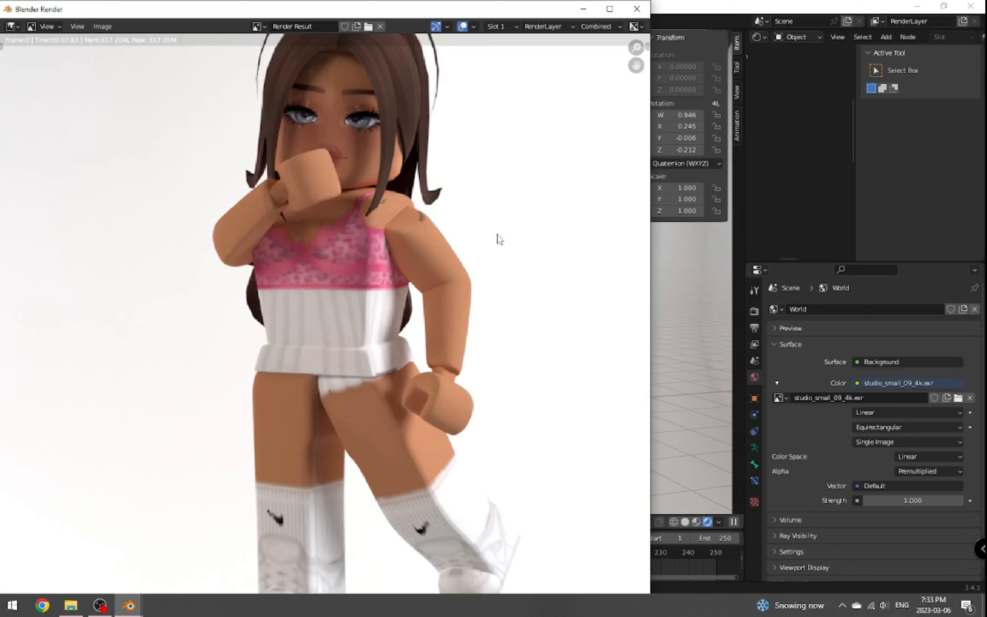
{"action": "scroll", "coordinate": [503, 230], "scroll_direction": "down", "scroll_amount": 2}
{"action": "scroll", "coordinate": [504, 230], "scroll_direction": "up", "scroll_amount": 1}
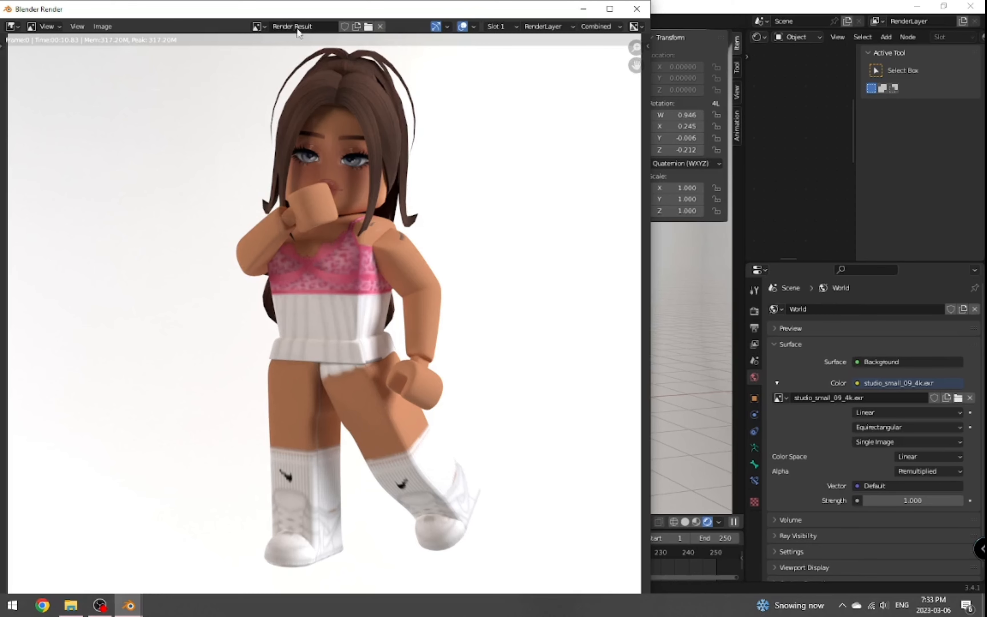
Step: Save the rendered image as newGFXyt.png in the GFX folder on the desktop
{"action": "left_click", "coordinate": [102, 26]}
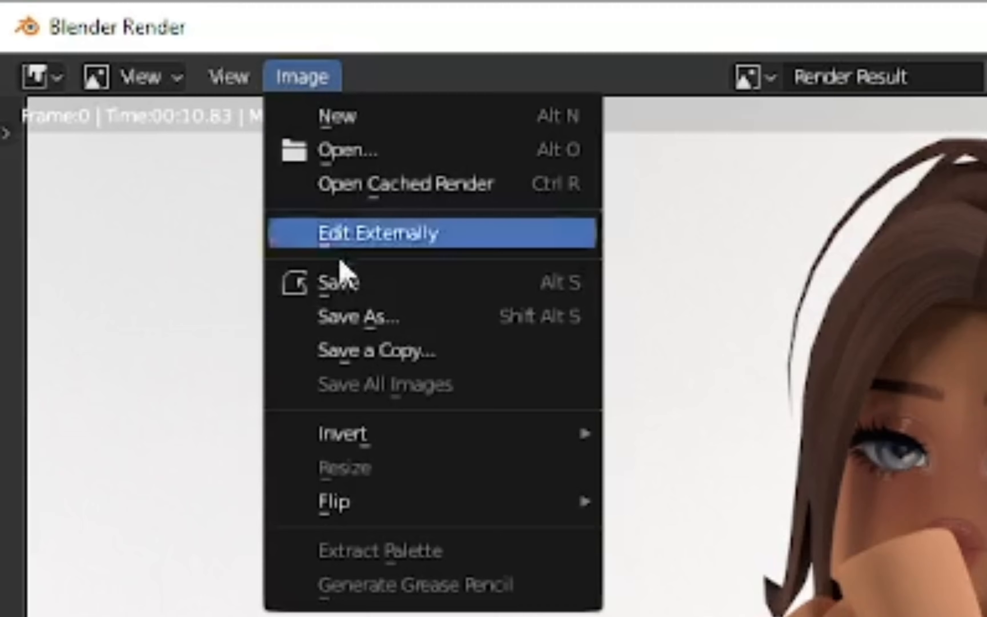
{"action": "left_click", "coordinate": [380, 326]}
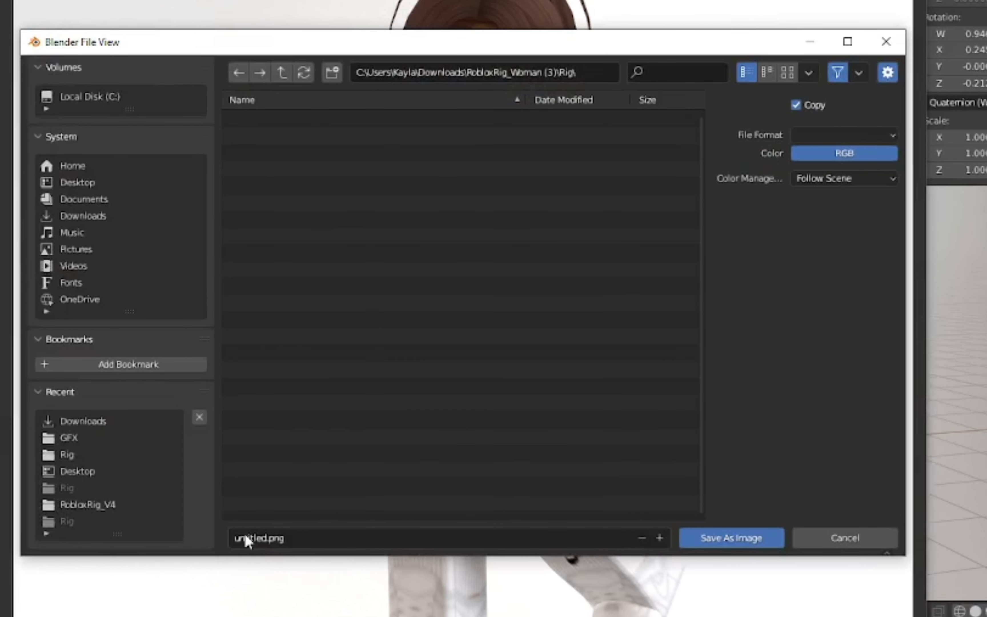
{"action": "left_click", "coordinate": [247, 537]}
{"action": "left_click_drag", "start_coordinate": [267, 537], "coordinate": [216, 538]}
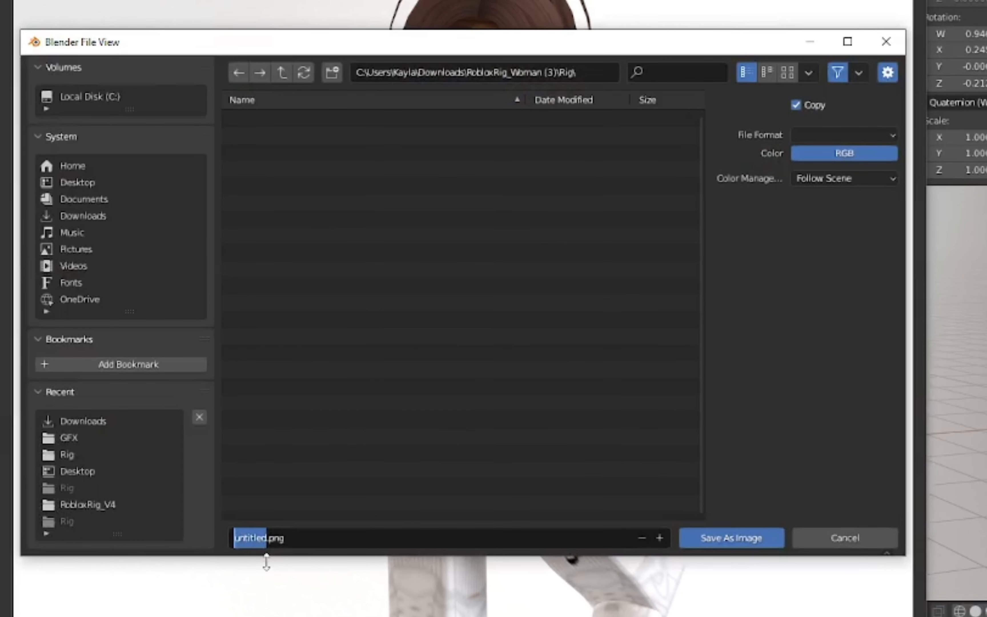
{"action": "key", "text": "BackSpace"}
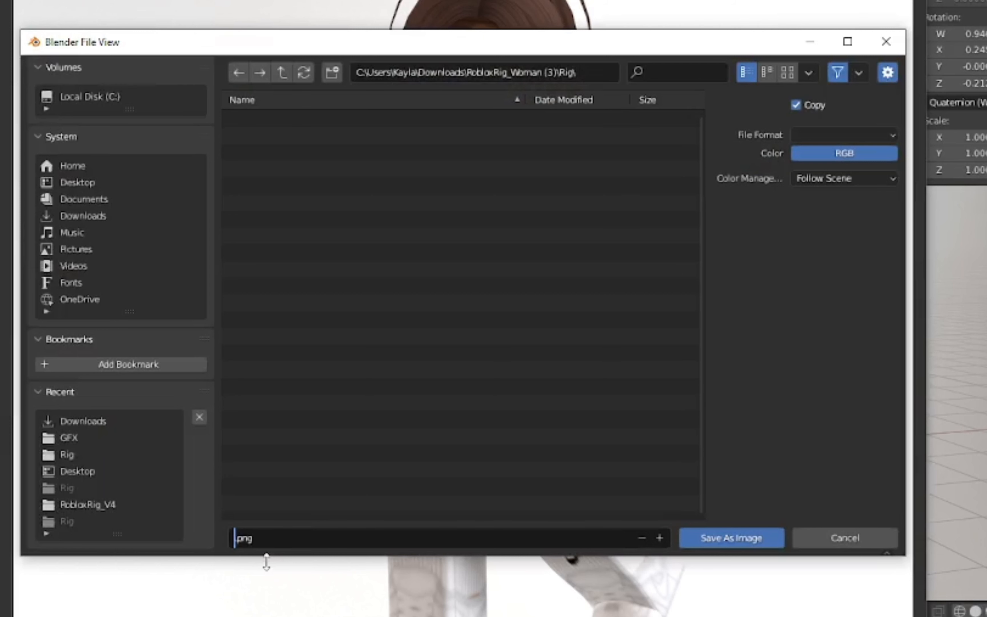
{"action": "type", "text": "newGFXyt"}
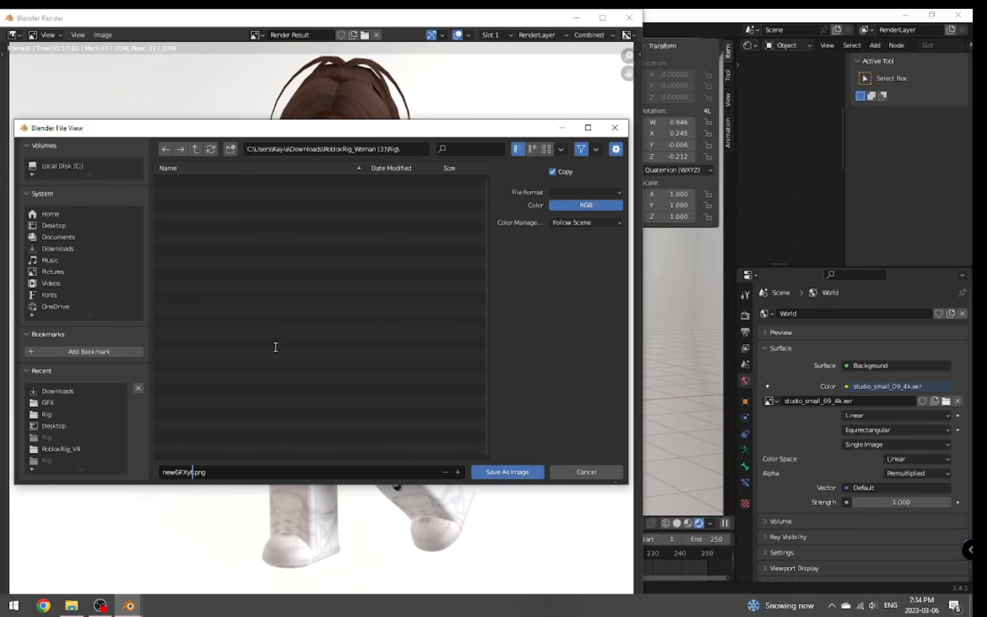
{"action": "left_click", "coordinate": [47, 402]}
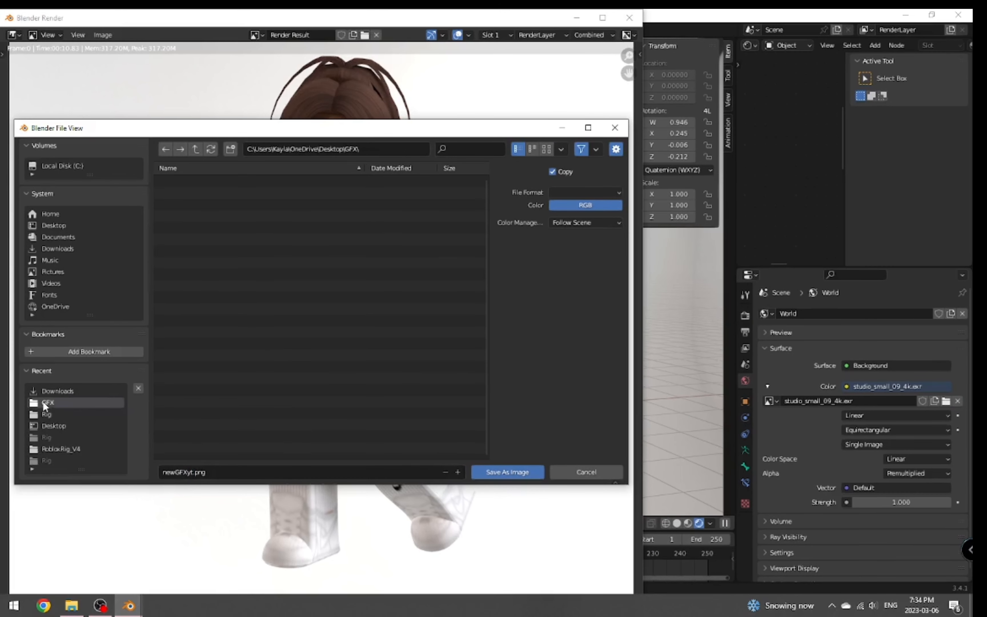
{"action": "left_click", "coordinate": [506, 471]}
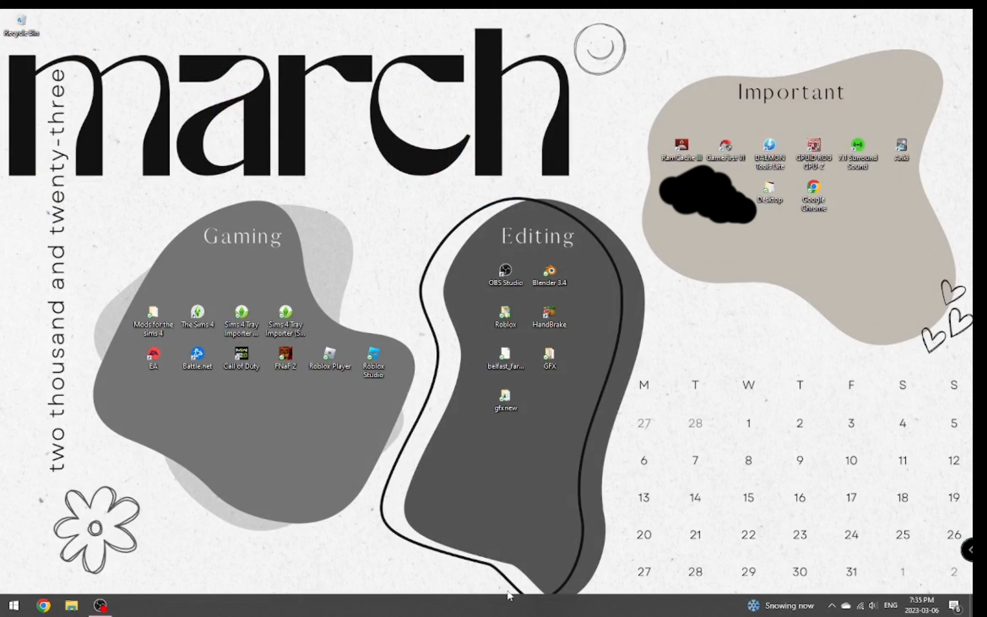
{"action": "mouse_move", "coordinate": [102, 605]}
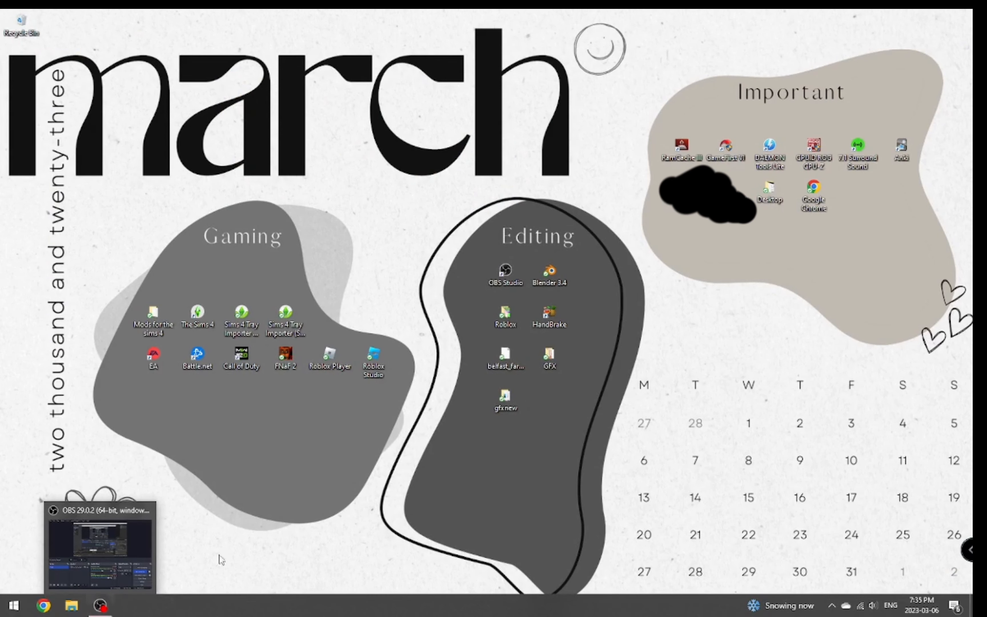